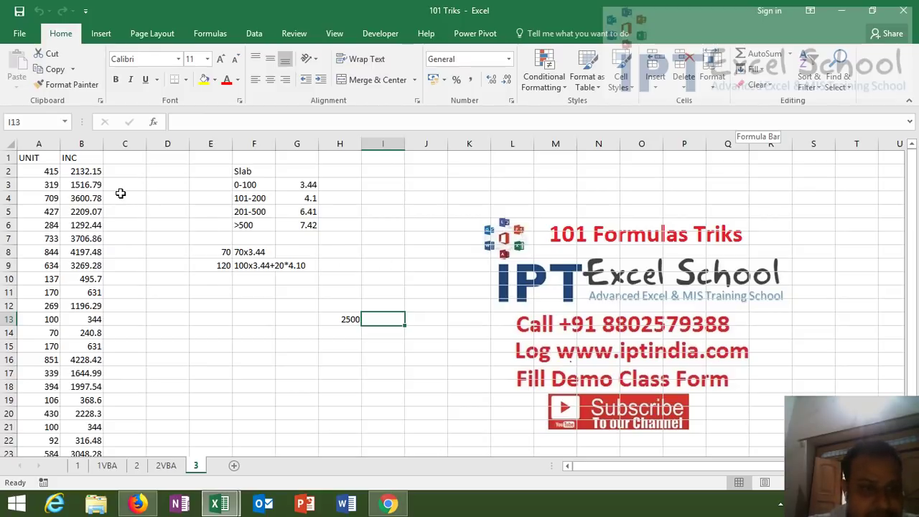
Inspect the slab rate table, the 70x3.44 note and B2's nested IF formula.
{"action": "left_click_drag", "start_coordinate": [244, 185], "coordinate": [308, 225]}
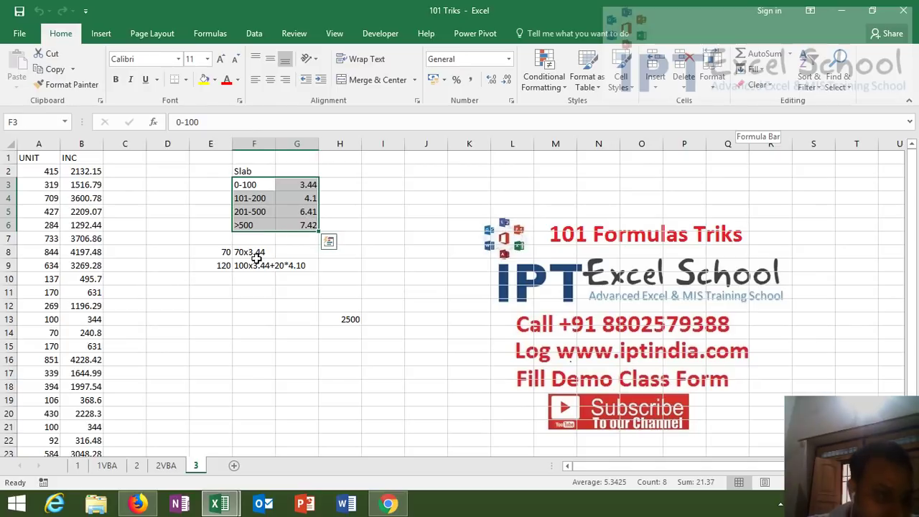
{"action": "left_click", "coordinate": [256, 256]}
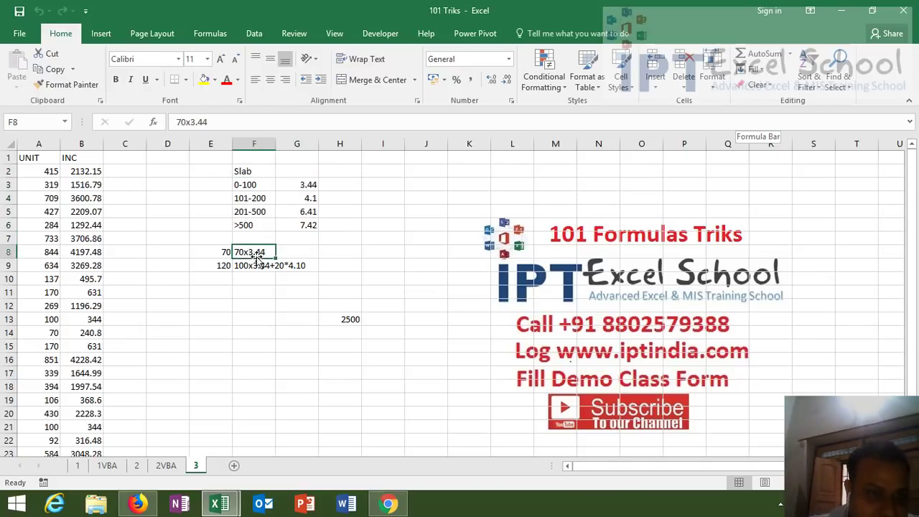
{"action": "left_click", "coordinate": [89, 174]}
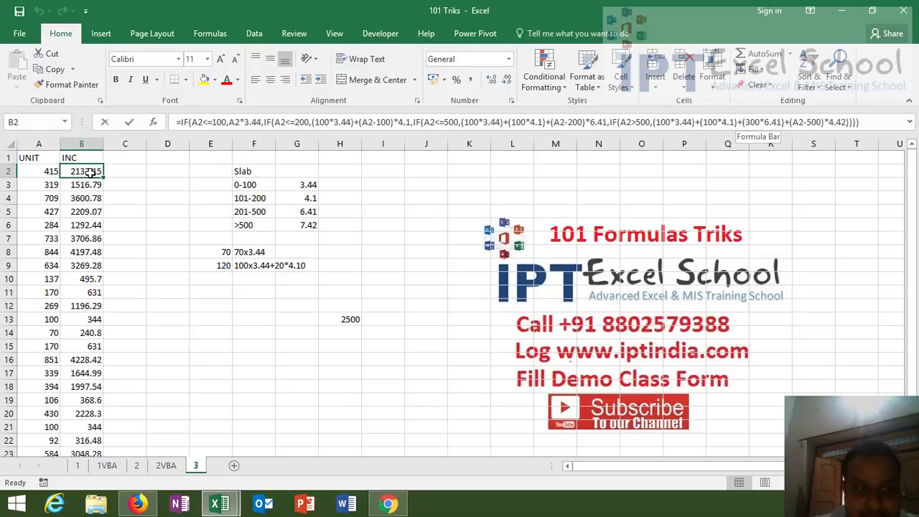
{"action": "double_click", "coordinate": [90, 172]}
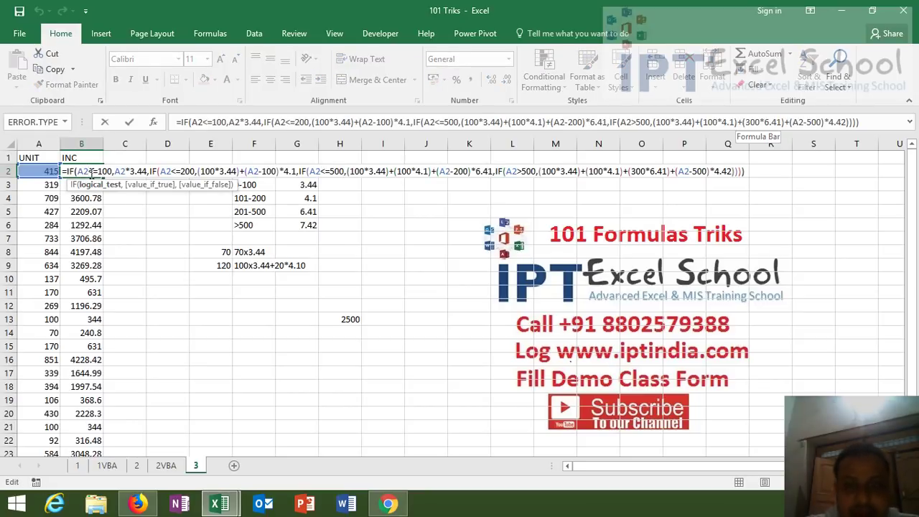
{"action": "key", "text": "Escape"}
{"action": "left_click", "coordinate": [174, 374]}
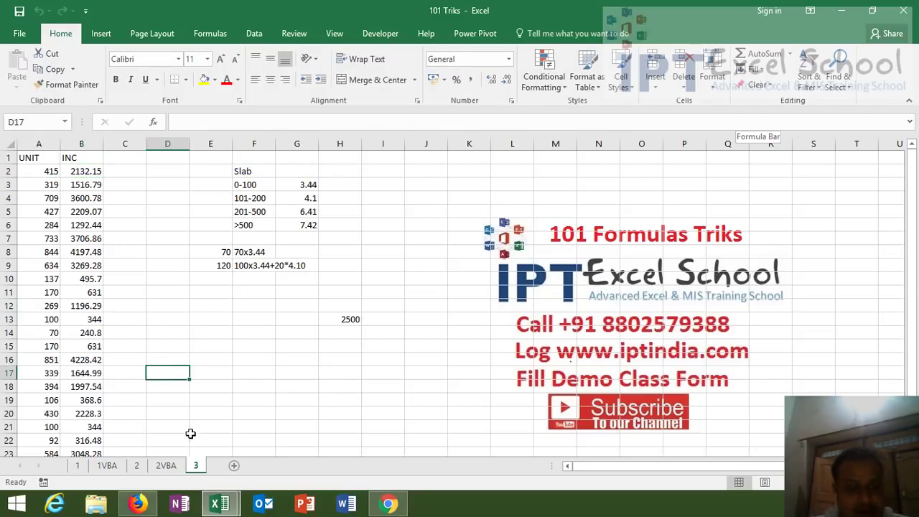
Duplicate sheet 3, name the copy 3NameTRICK, and check B2's formula.
{"action": "left_click_drag", "start_coordinate": [197, 464], "coordinate": [228, 466]}
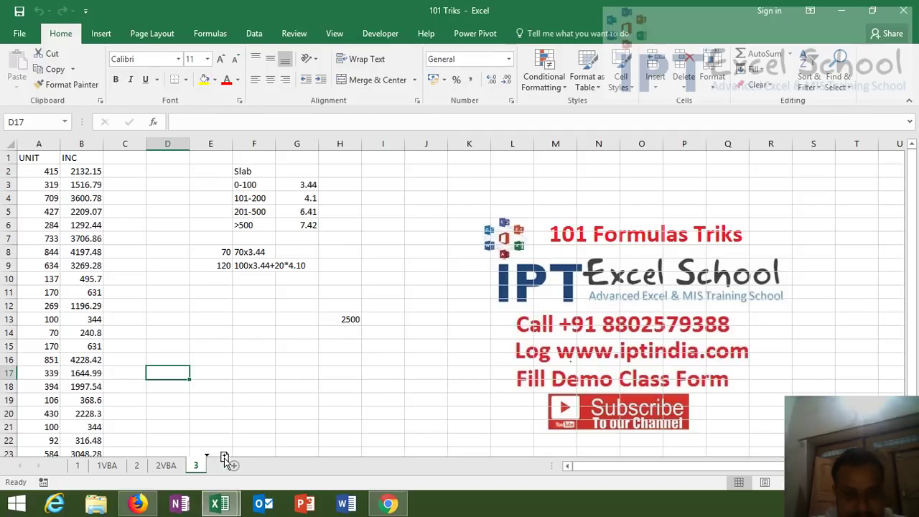
{"action": "double_click", "coordinate": [224, 465]}
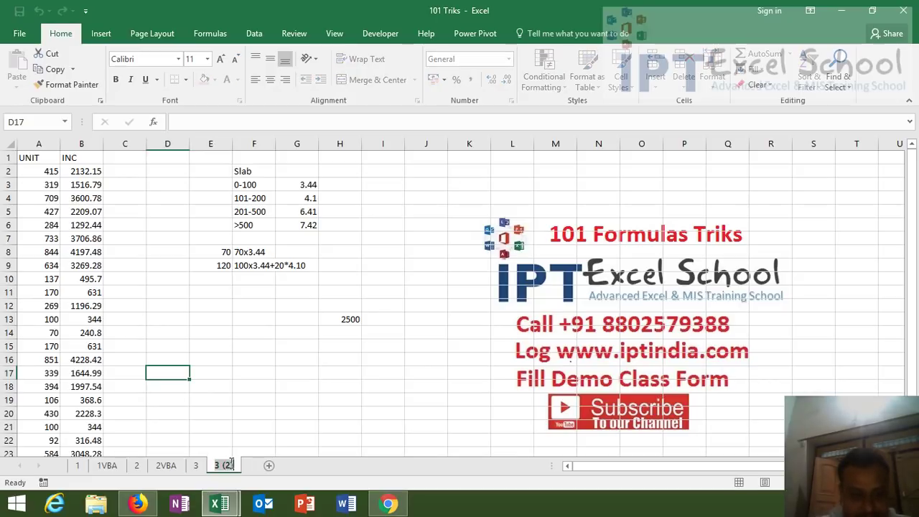
{"action": "key", "text": "BackSpace"}
{"action": "key", "text": "BackSpace"}
{"action": "key", "text": "BackSpace"}
{"action": "key", "text": "BackSpace"}
{"action": "type", "text": "N"}
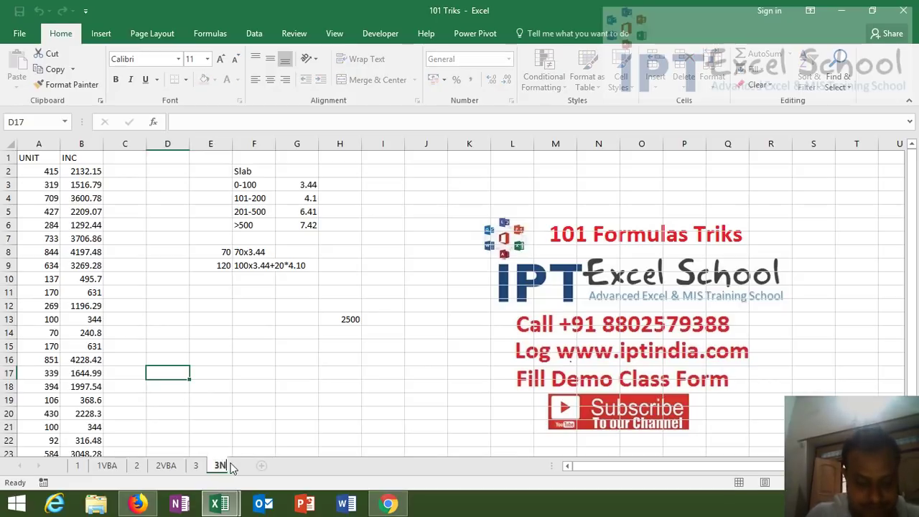
{"action": "type", "text": "ame"}
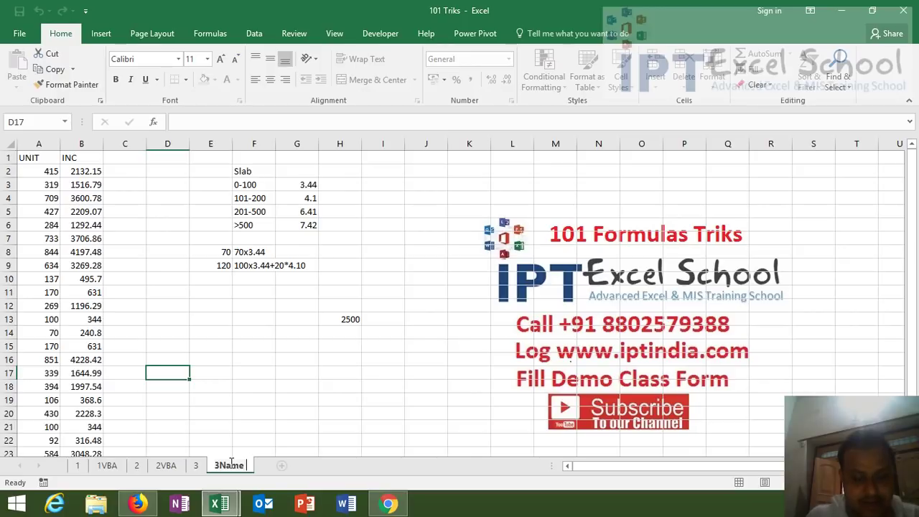
{"action": "type", "text": "Ti"}
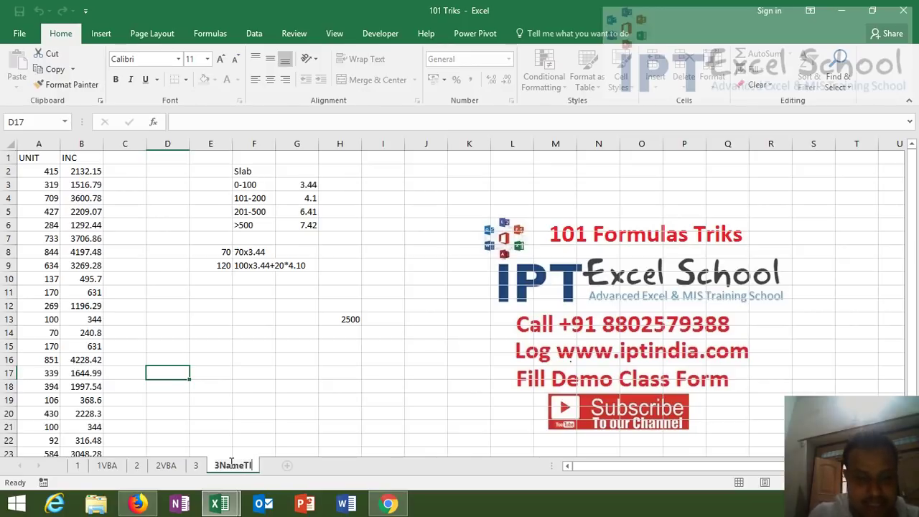
{"action": "type", "text": "R"}
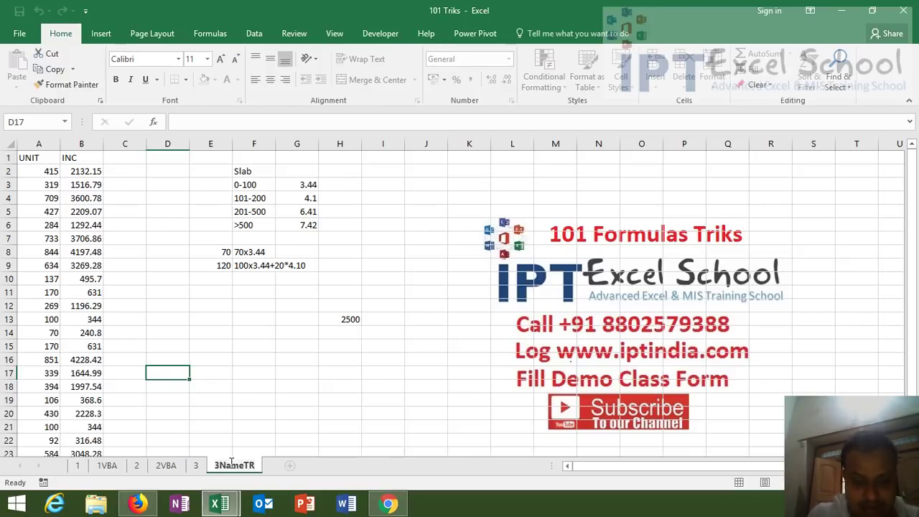
{"action": "type", "text": "ICK"}
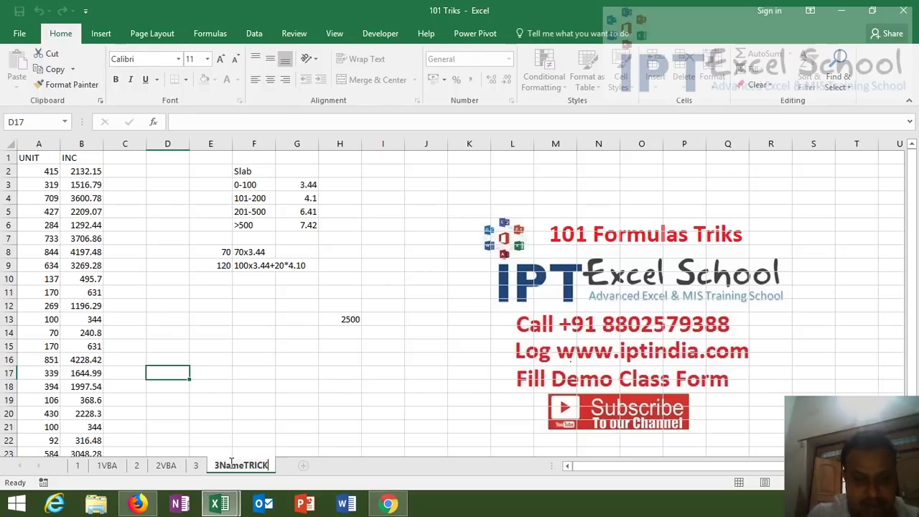
{"action": "left_click", "coordinate": [219, 435]}
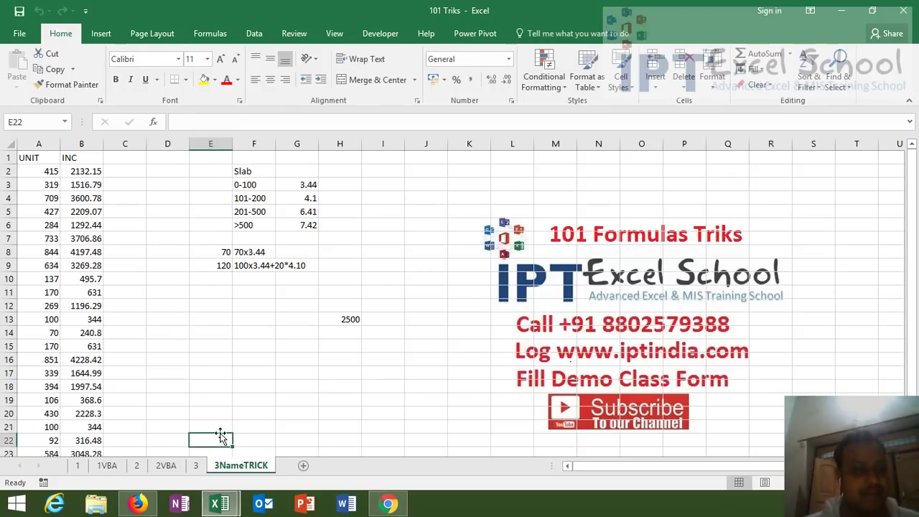
{"action": "left_click", "coordinate": [92, 169]}
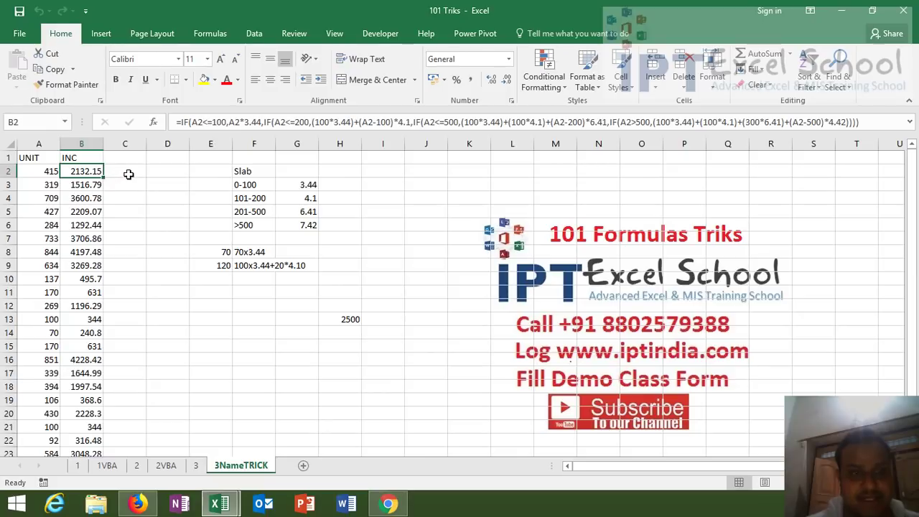
{"action": "left_click", "coordinate": [119, 173]}
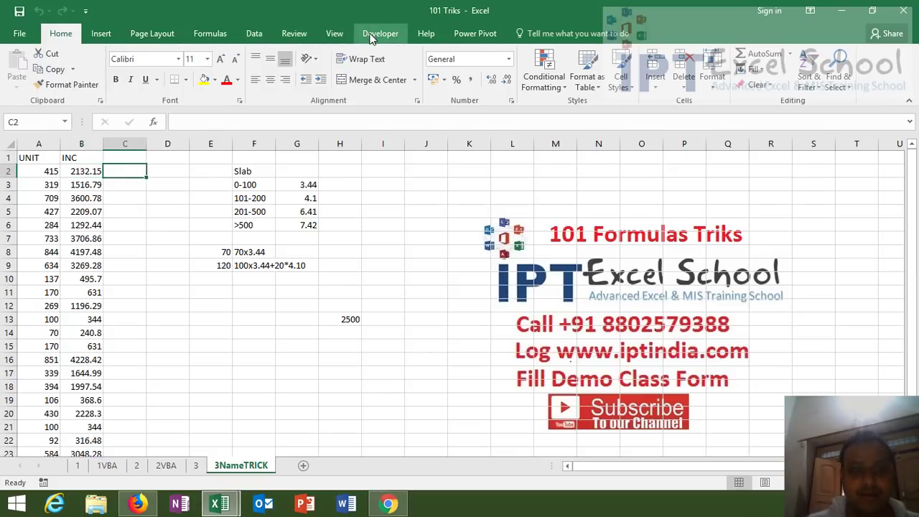
{"action": "left_click", "coordinate": [86, 170]}
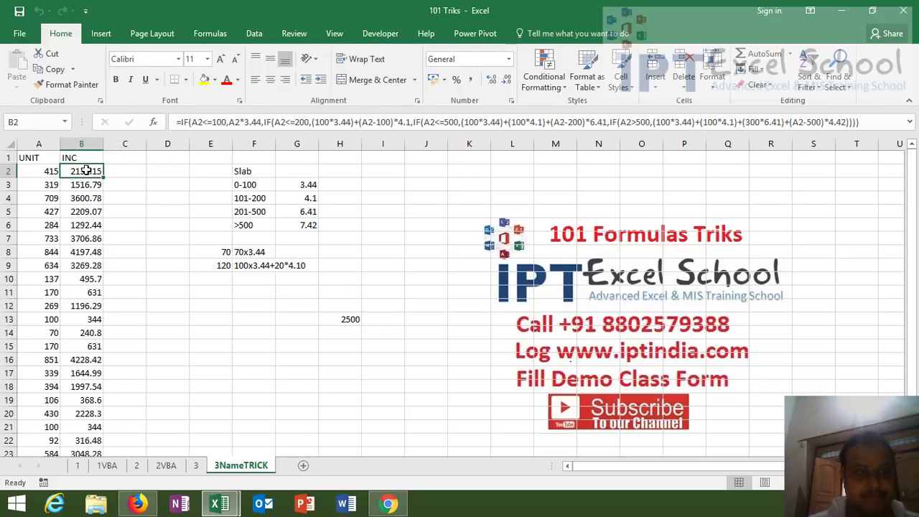
Create the workbook name INC referring to $B$2, then select C2 for the next name.
{"action": "left_click", "coordinate": [380, 36]}
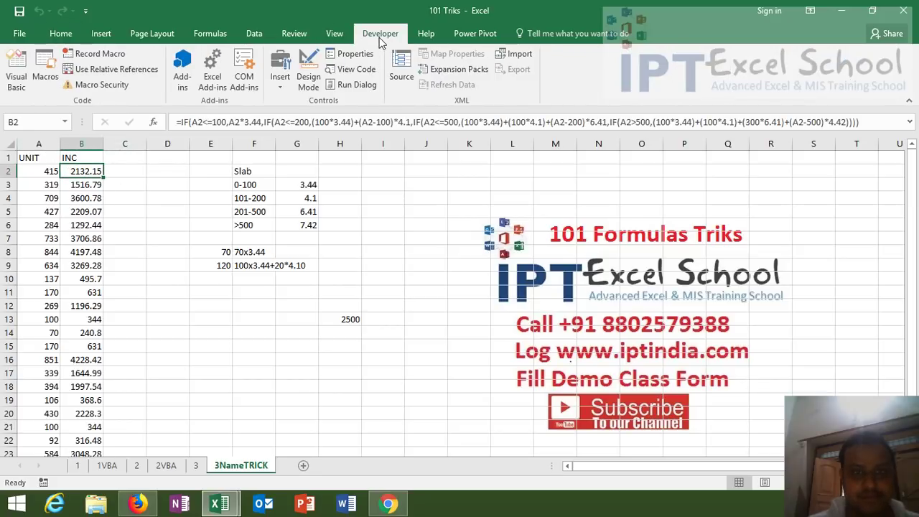
{"action": "left_click", "coordinate": [210, 38]}
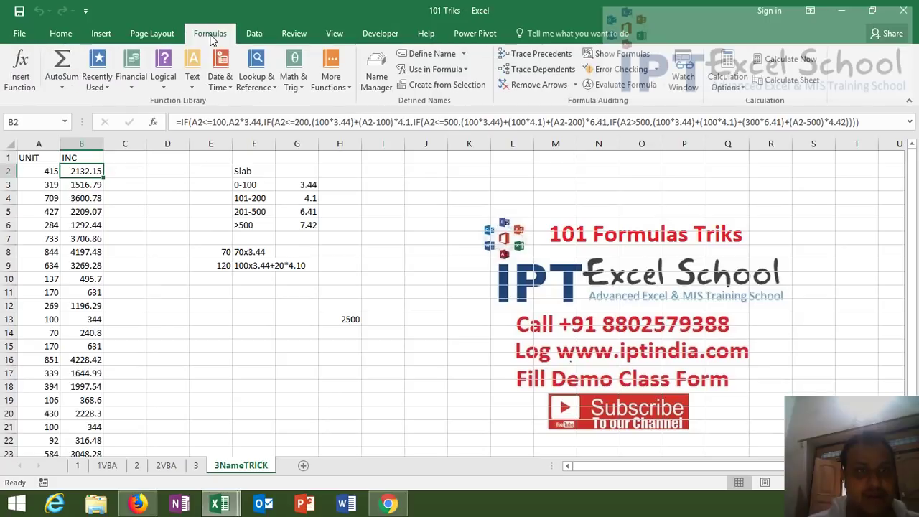
{"action": "left_click", "coordinate": [431, 54]}
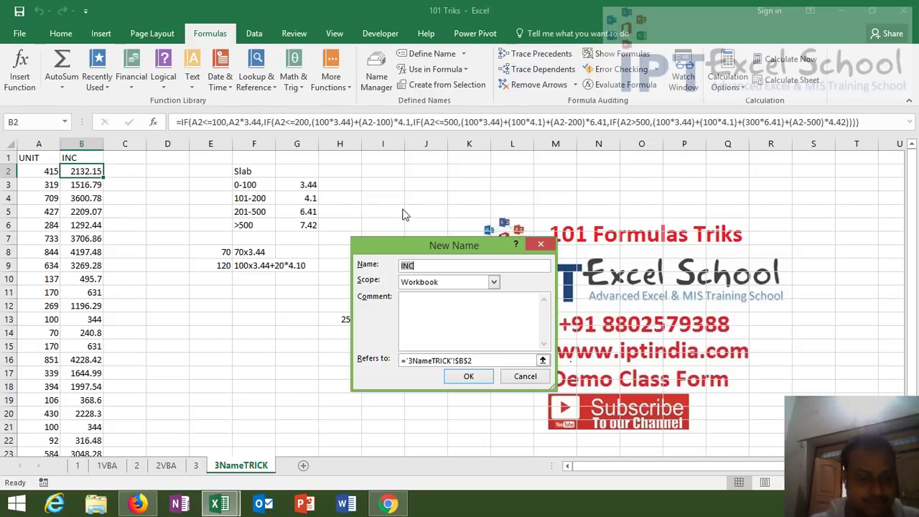
{"action": "key", "text": "Return"}
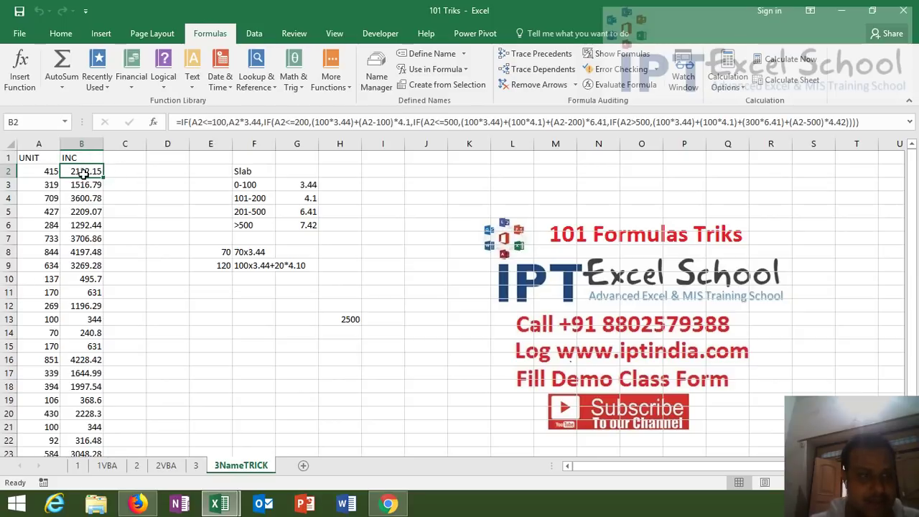
{"action": "left_click", "coordinate": [116, 175]}
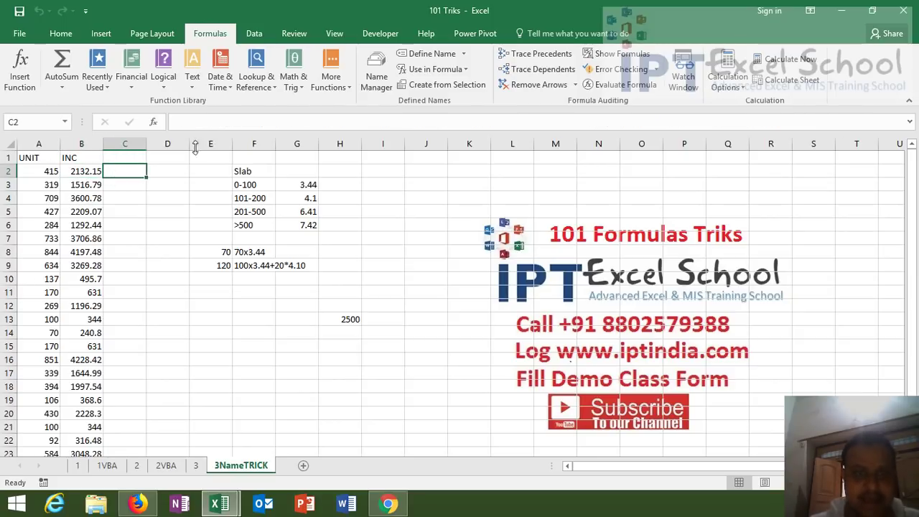
{"action": "left_click", "coordinate": [434, 57]}
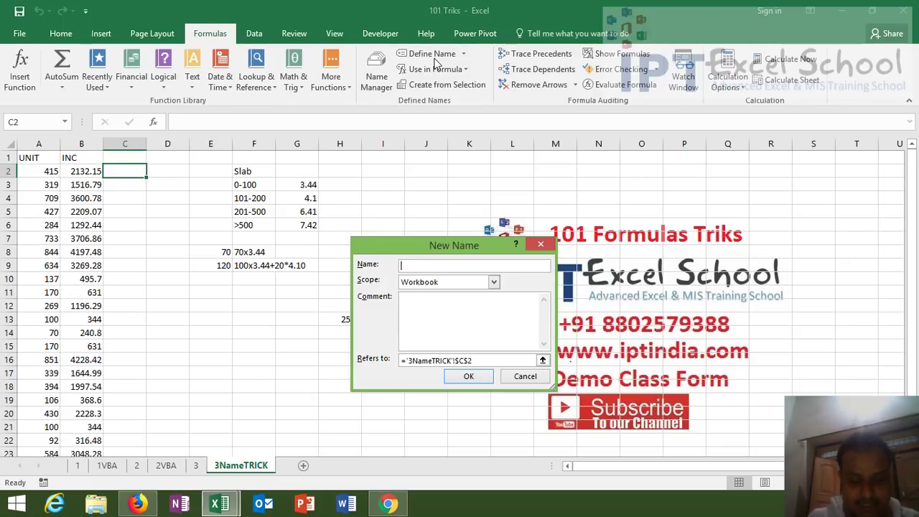
Define S_1 as ='3NameTRICK'!$A2*3.44 with a relative row reference.
{"action": "type", "text": "S_1"}
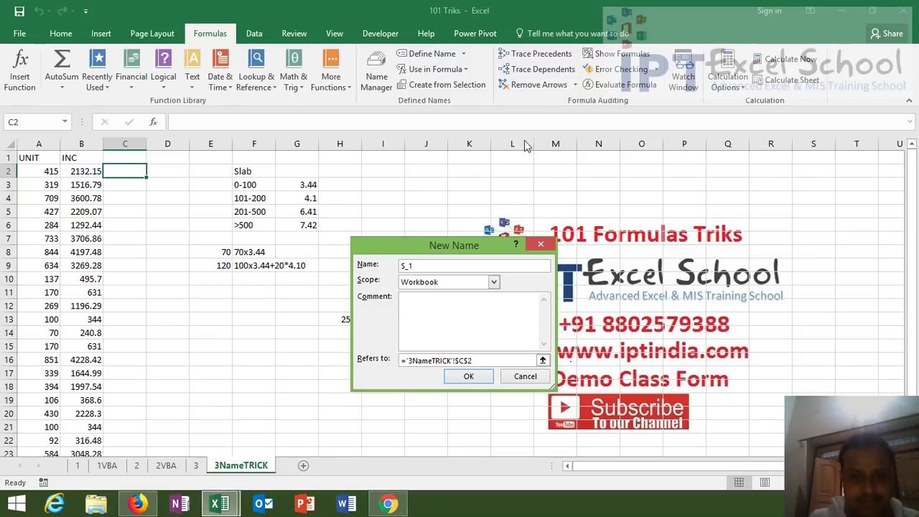
{"action": "left_click_drag", "start_coordinate": [488, 359], "coordinate": [403, 360]}
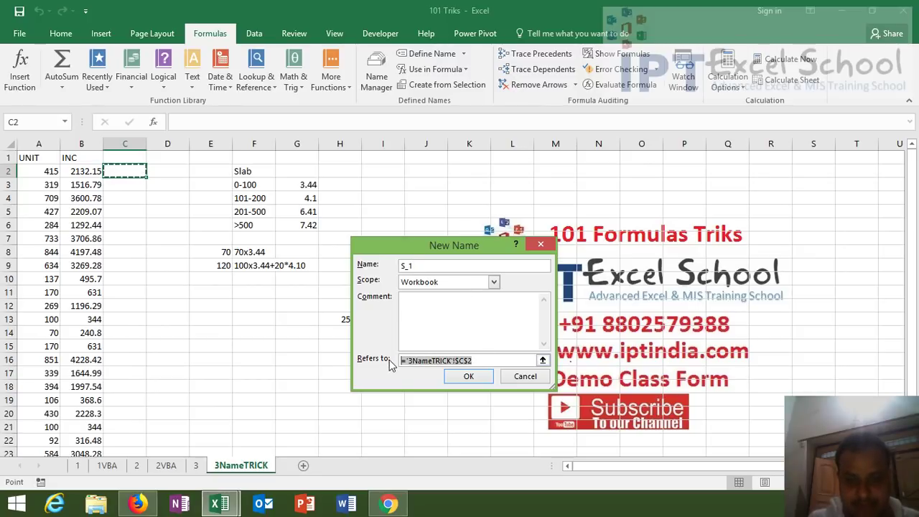
{"action": "key", "text": "BackSpace"}
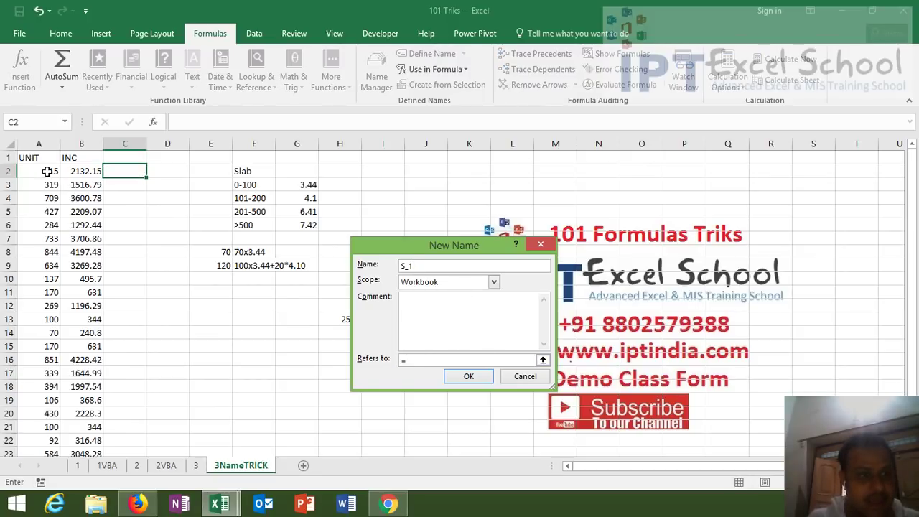
{"action": "left_click", "coordinate": [48, 171]}
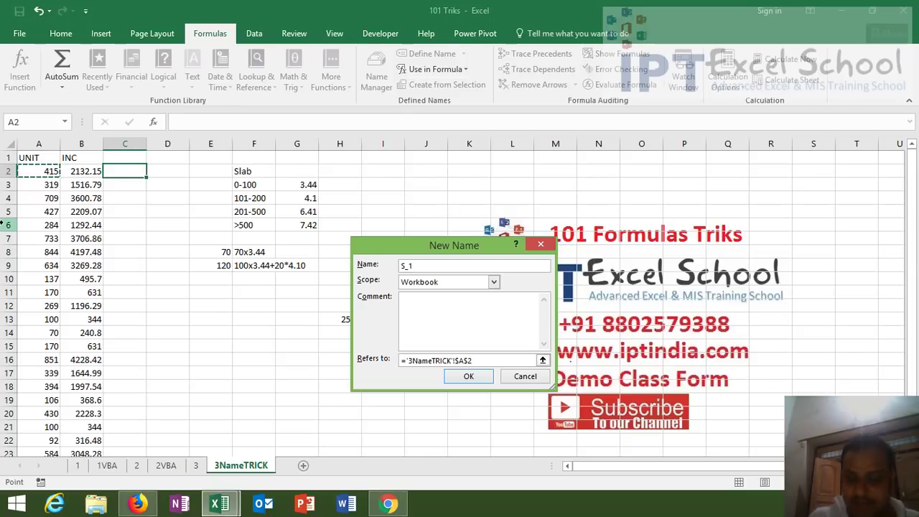
{"action": "type", "text": "*"}
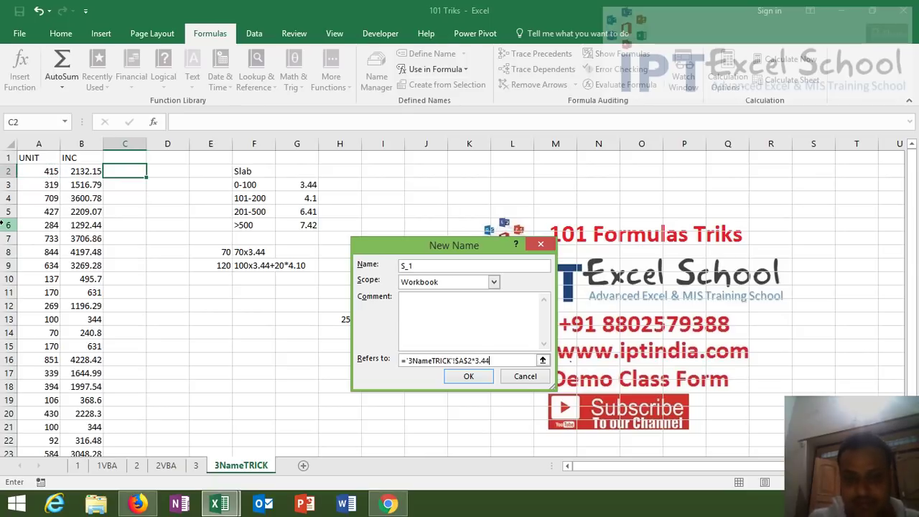
{"action": "left_click", "coordinate": [460, 360]}
{"action": "key", "text": "F4"}
{"action": "key", "text": "F4"}
{"action": "key", "text": "F4"}
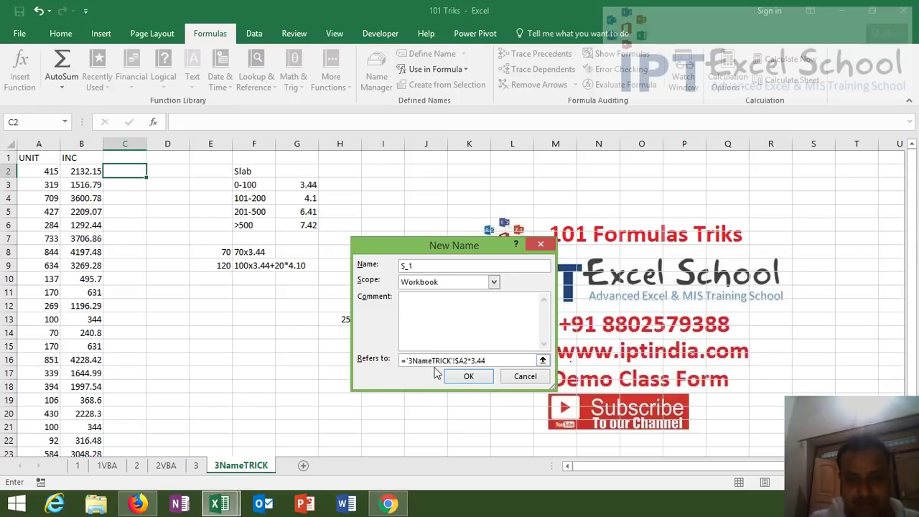
{"action": "left_click", "coordinate": [466, 377]}
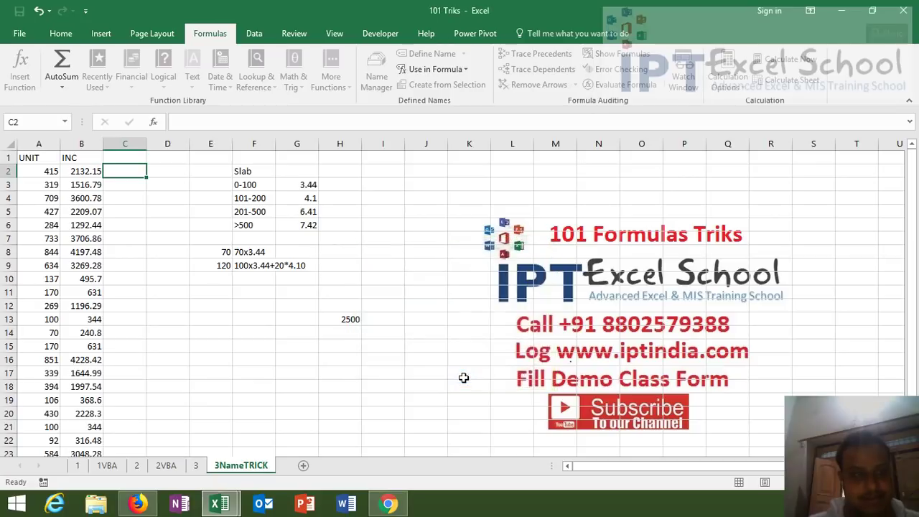
Define name S_2 as =(100*3.44)+('3NameTRICK'!$A2-100)*4.1.
{"action": "left_click", "coordinate": [430, 54]}
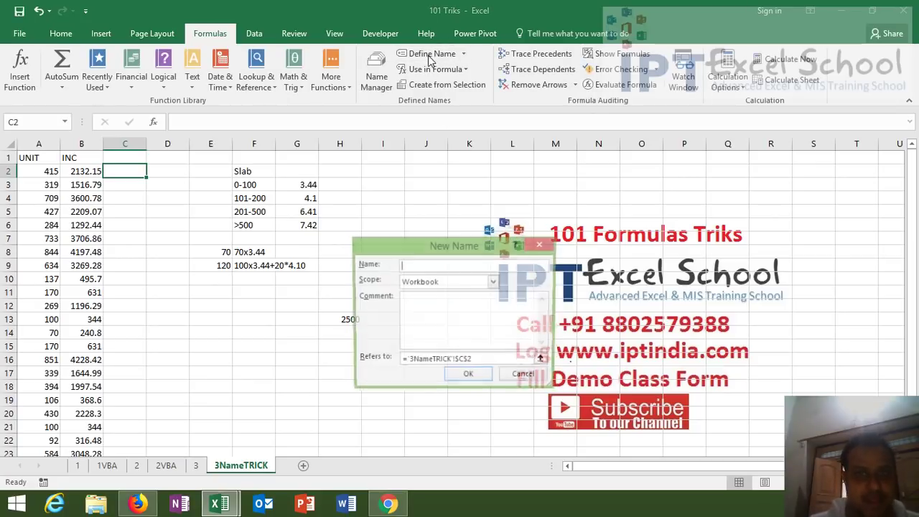
{"action": "type", "text": "S"}
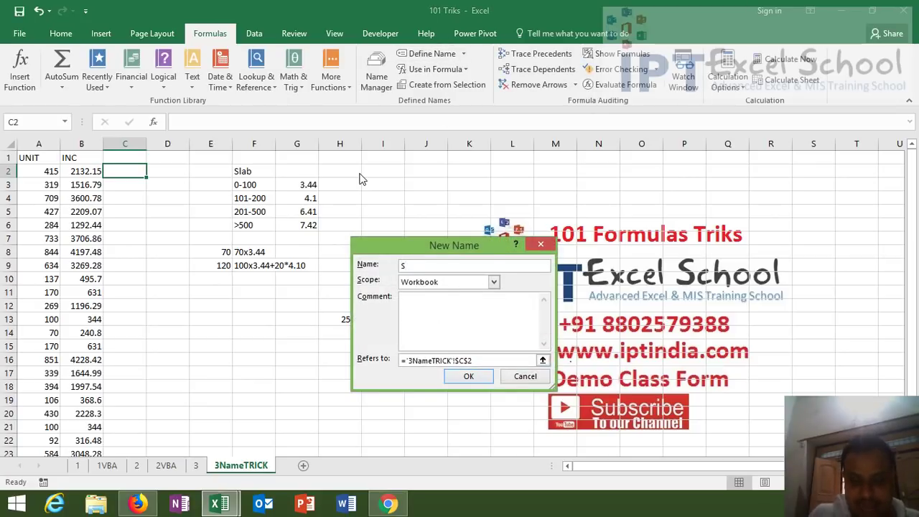
{"action": "type", "text": "_2"}
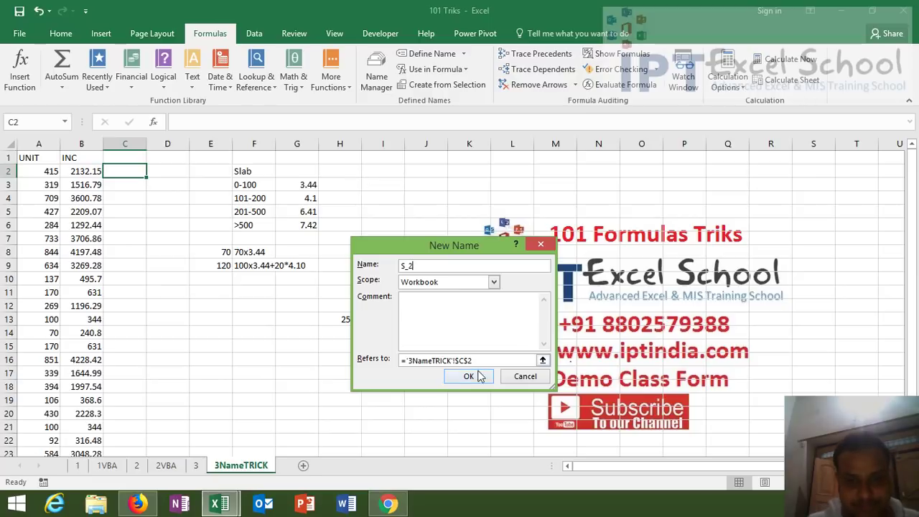
{"action": "left_click", "coordinate": [483, 361]}
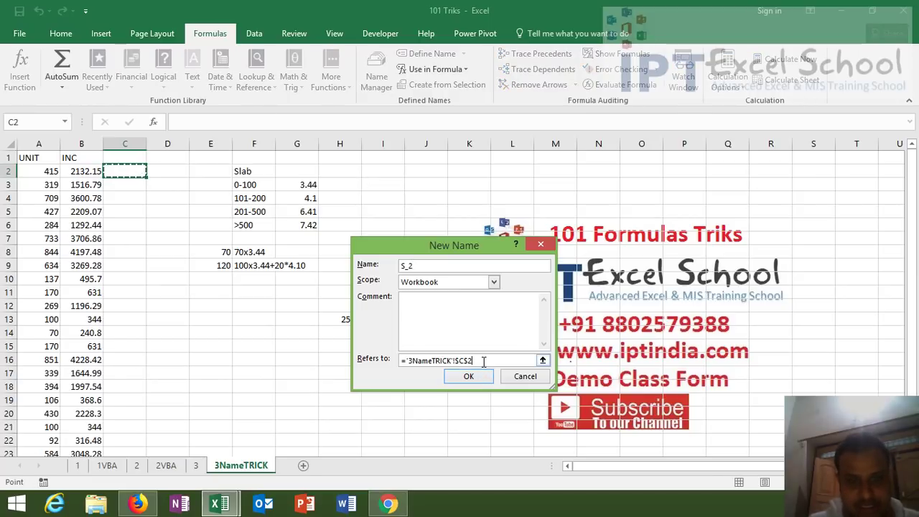
{"action": "key", "text": "BackSpace"}
{"action": "key", "text": "BackSpace"}
{"action": "key", "text": "BackSpace"}
{"action": "type", "text": "=1"}
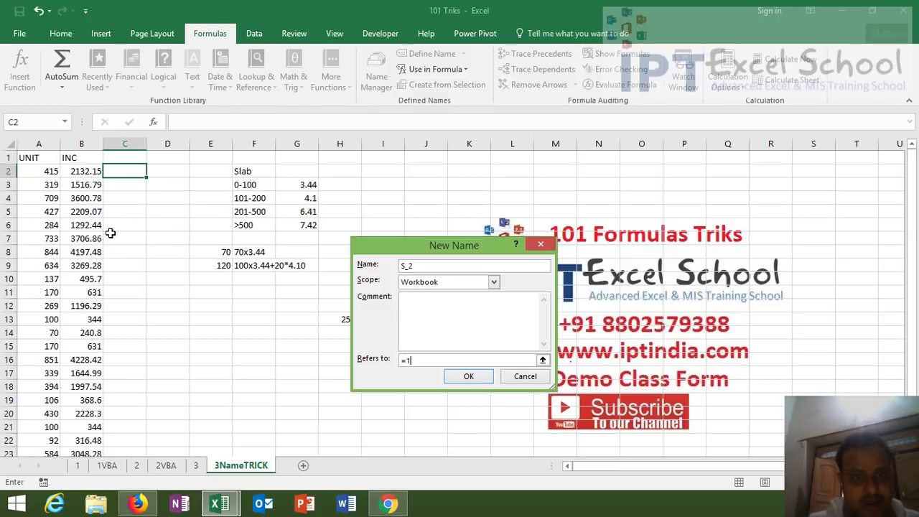
{"action": "type", "text": "00*"}
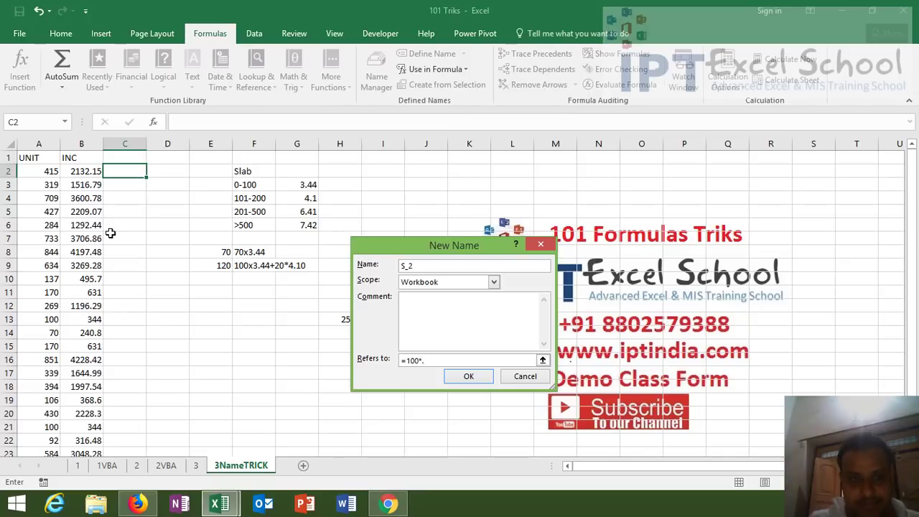
{"action": "type", "text": "3.44"}
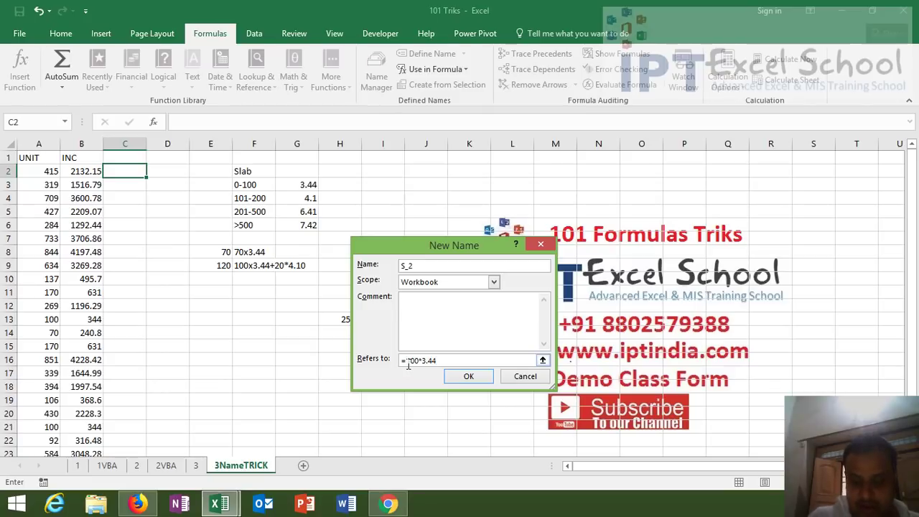
{"action": "type", "text": "("}
{"action": "left_click", "coordinate": [441, 360]}
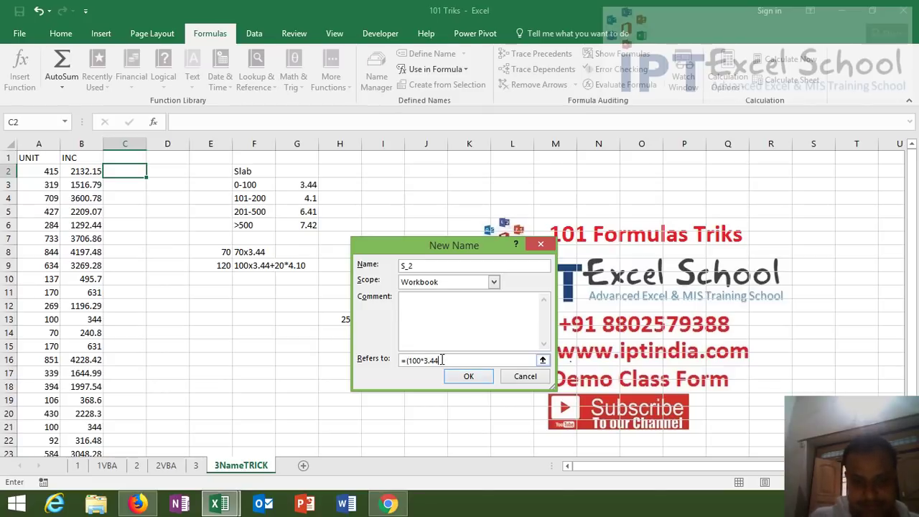
{"action": "type", "text": ")"}
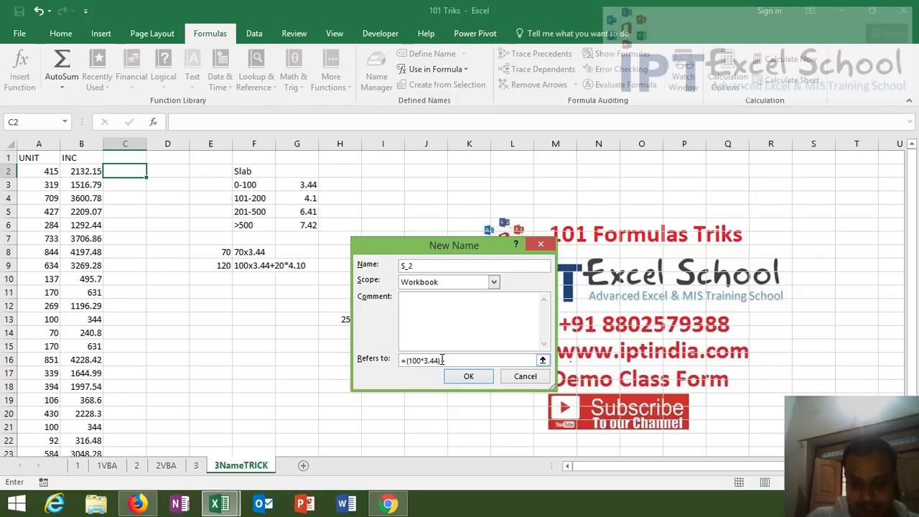
{"action": "type", "text": "+("}
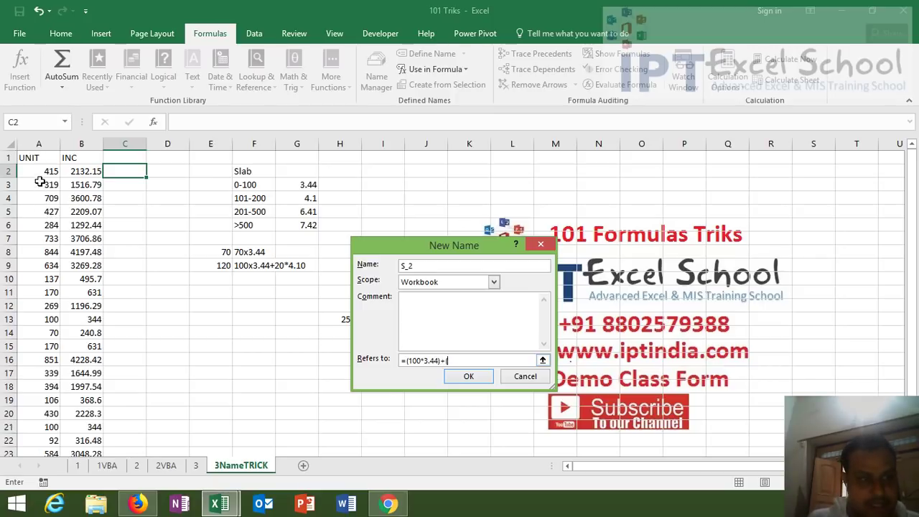
{"action": "left_click", "coordinate": [37, 171]}
{"action": "type", "text": "-100"}
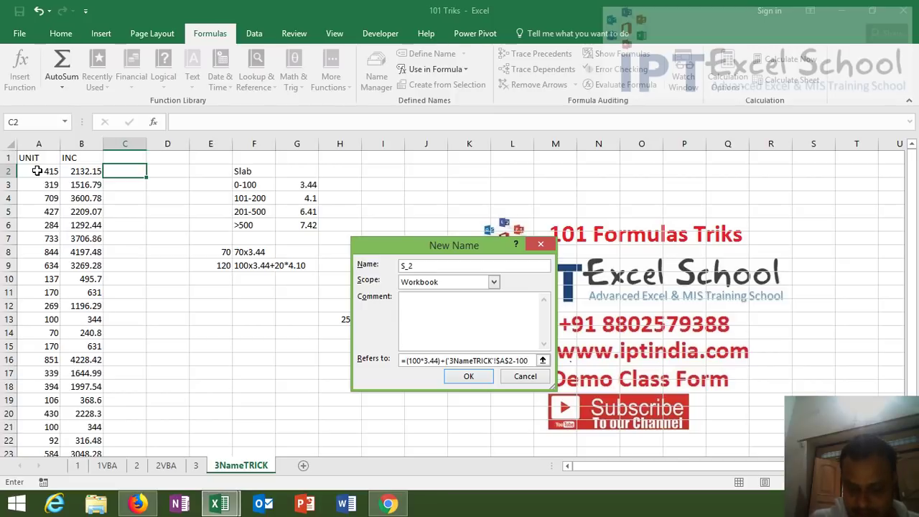
{"action": "type", "text": ")*"}
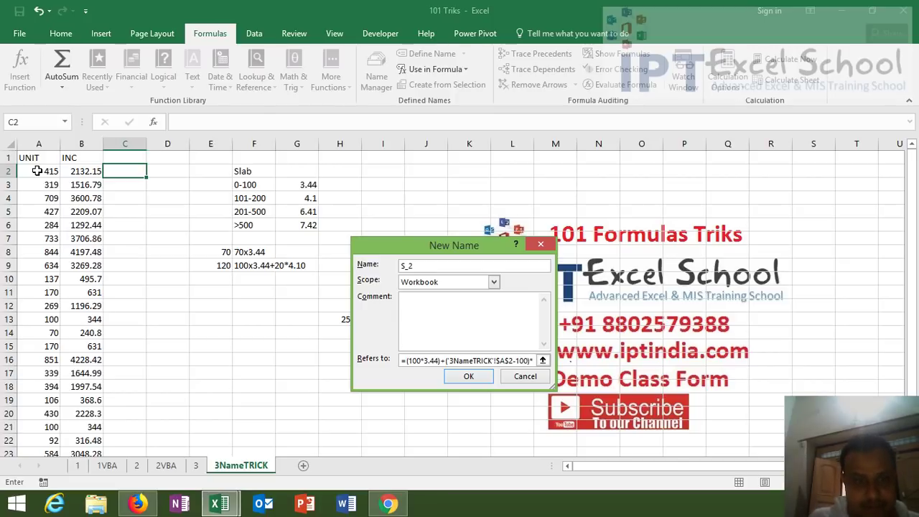
{"action": "type", "text": "4.1"}
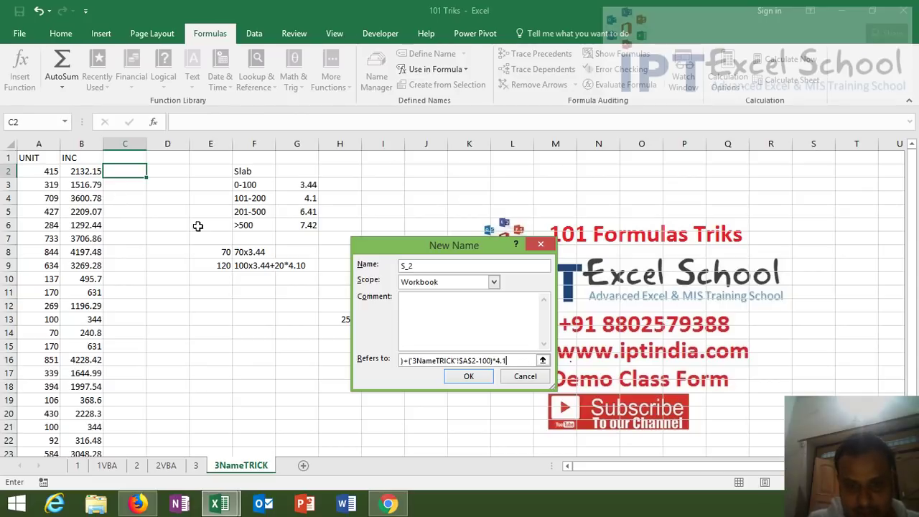
{"action": "left_click", "coordinate": [470, 361]}
{"action": "key", "text": "BackSpace"}
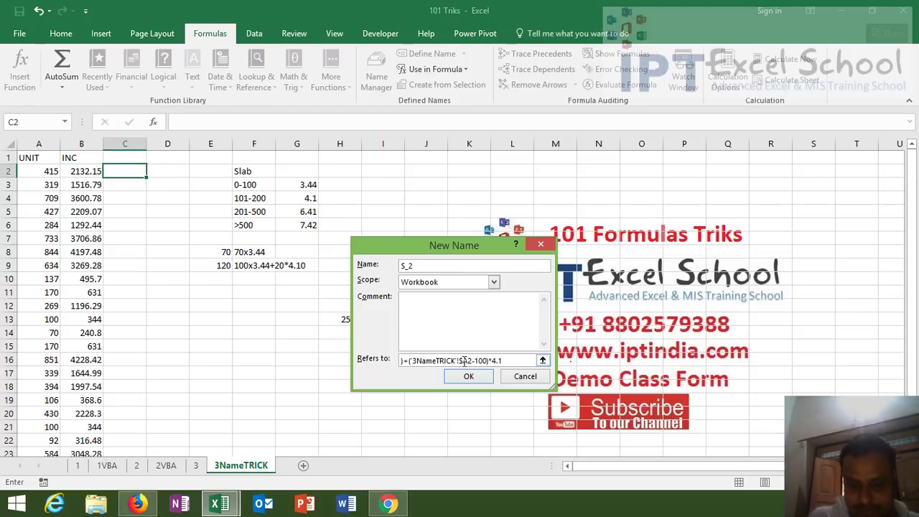
{"action": "left_click", "coordinate": [467, 377]}
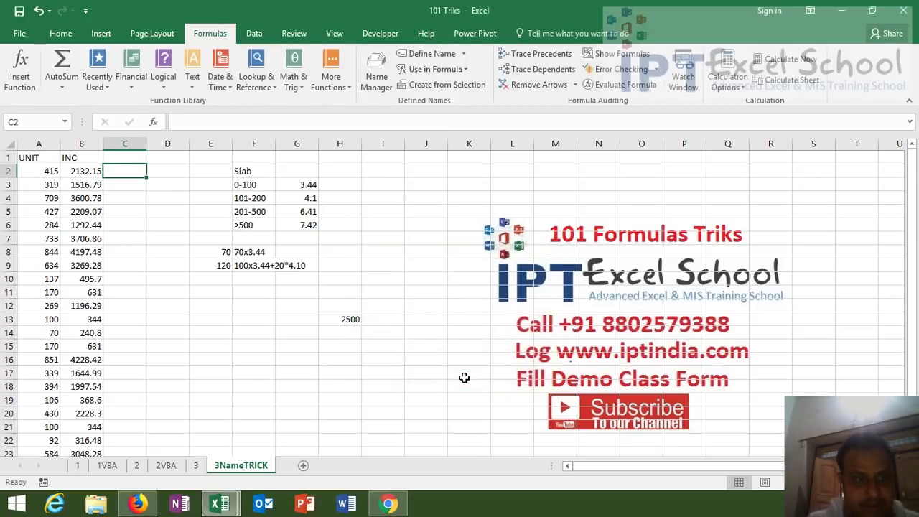
{"action": "left_click", "coordinate": [422, 55]}
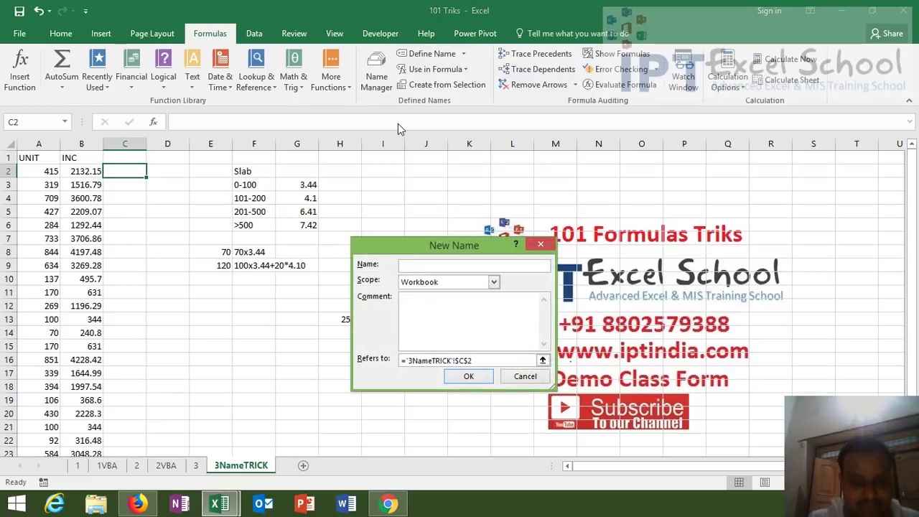
Define S_3 as =(100*3.44)+(100*4.1)+(A2-200)*6.41, adding the missing parenthesis.
{"action": "type", "text": "S_"}
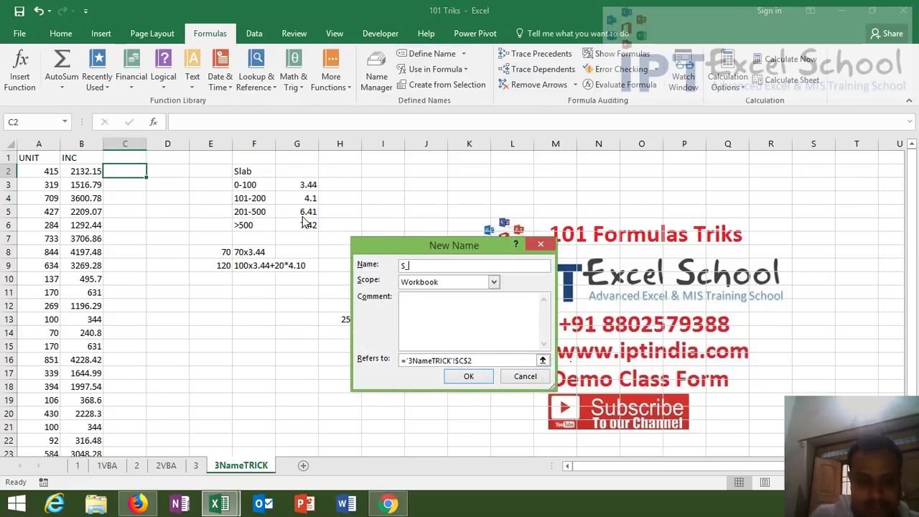
{"action": "type", "text": "3"}
{"action": "left_click_drag", "start_coordinate": [487, 360], "coordinate": [400, 361]}
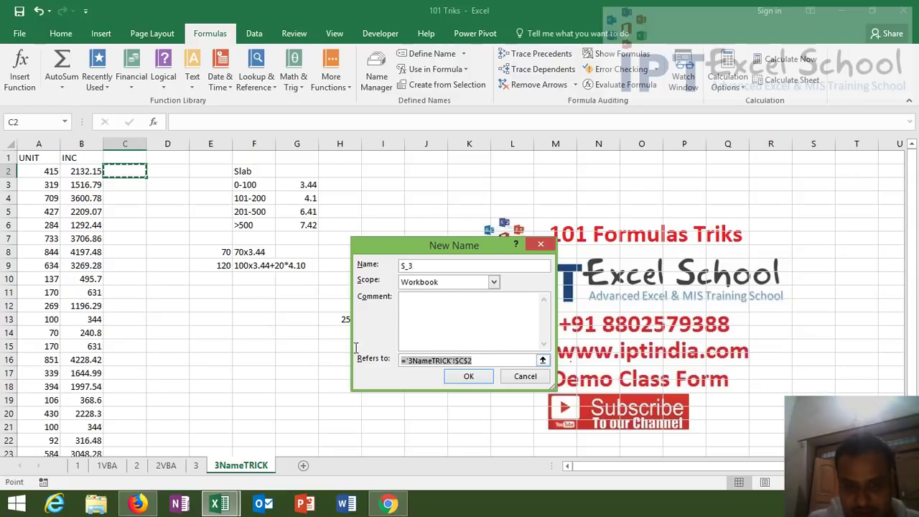
{"action": "type", "text": "="}
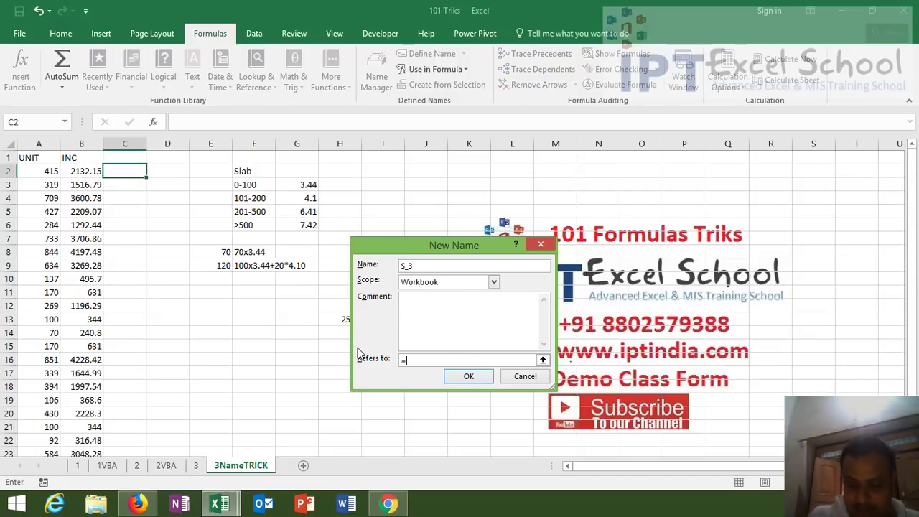
{"action": "type", "text": "(100*"}
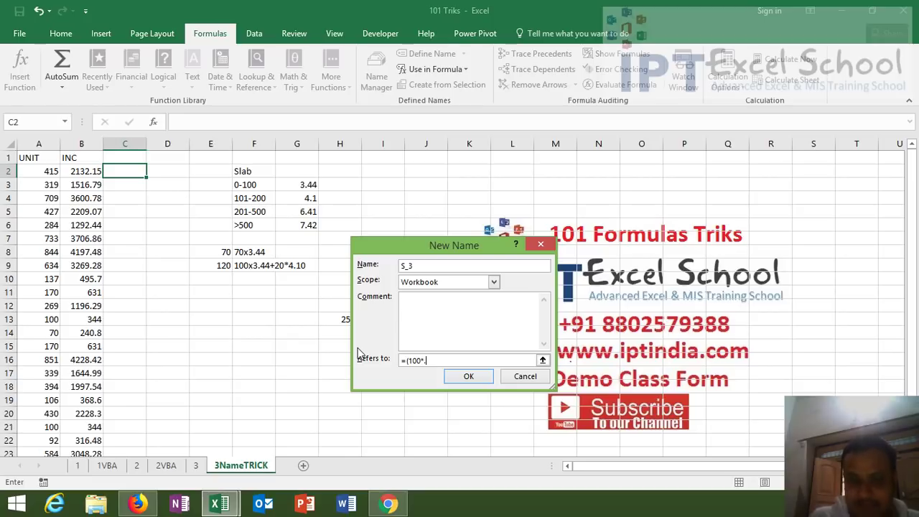
{"action": "type", "text": "4"}
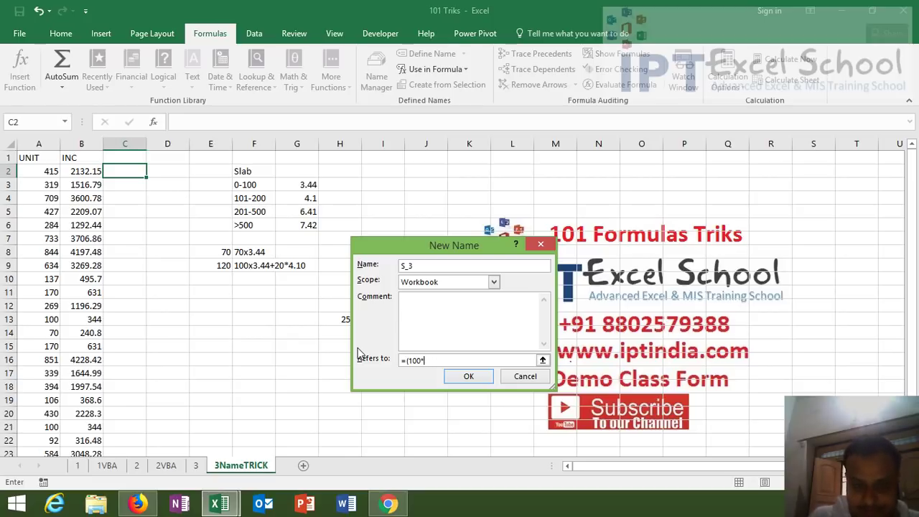
{"action": "type", "text": "3.44)+"}
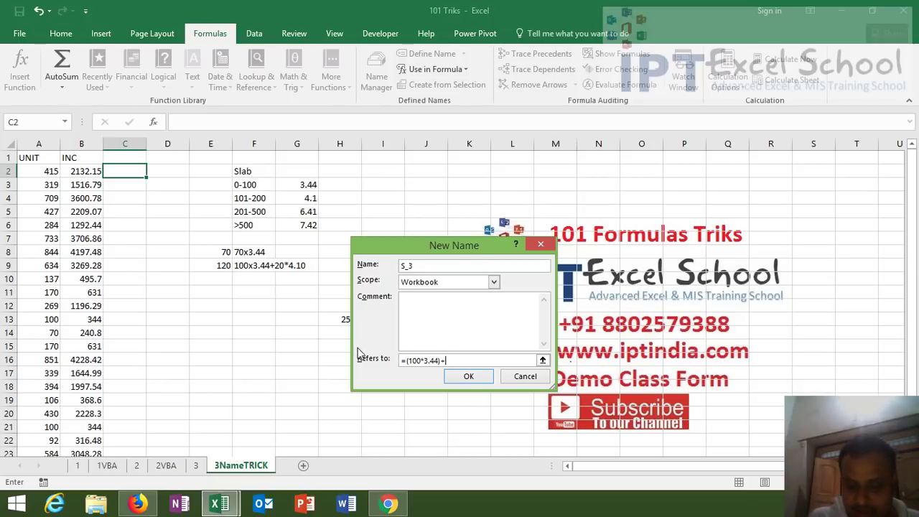
{"action": "type", "text": "("}
{"action": "type", "text": "100"}
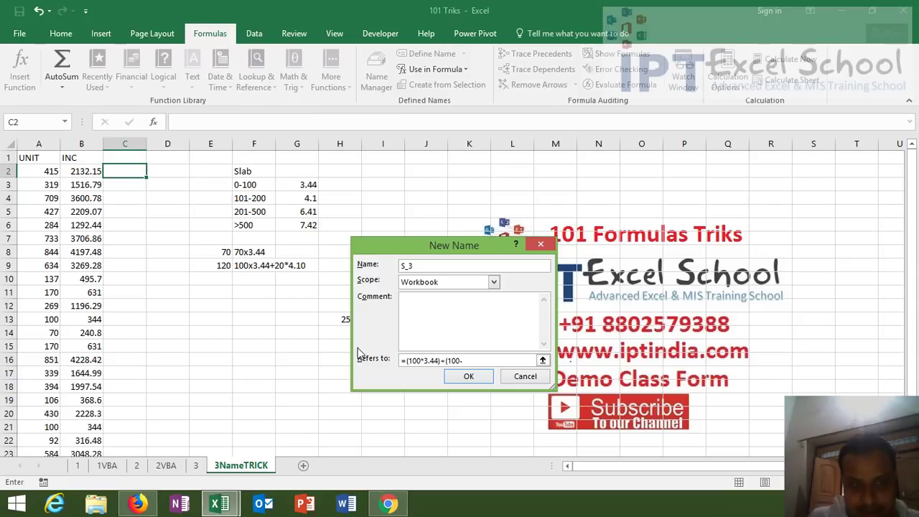
{"action": "type", "text": "-4.1"}
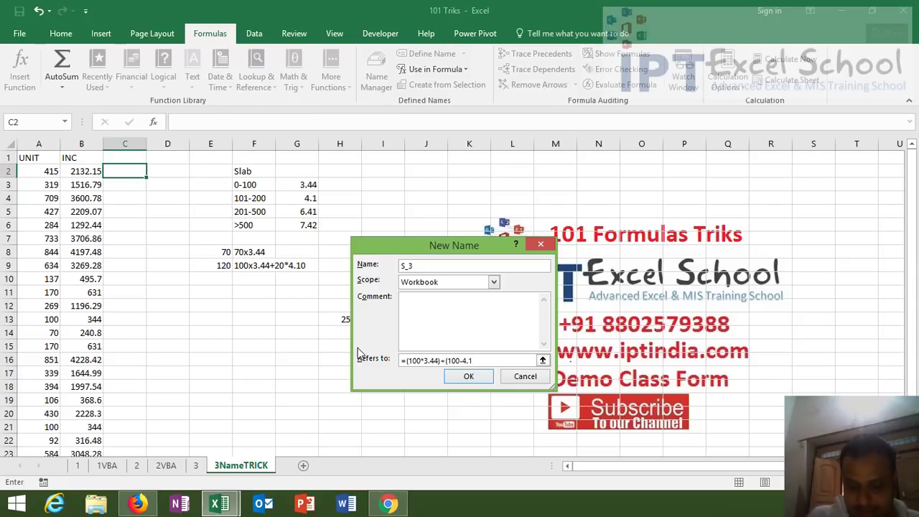
{"action": "type", "text": ")+"}
{"action": "type", "text": "("}
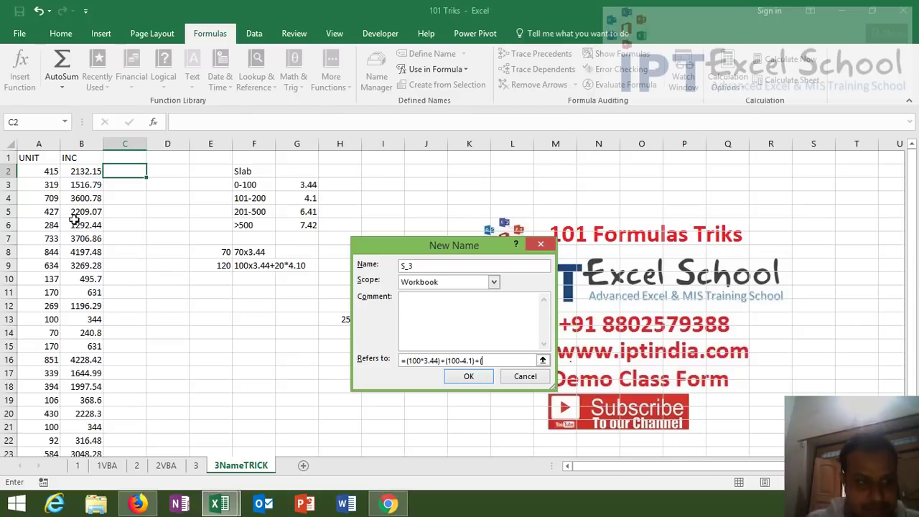
{"action": "left_click", "coordinate": [46, 176]}
{"action": "type", "text": "-"}
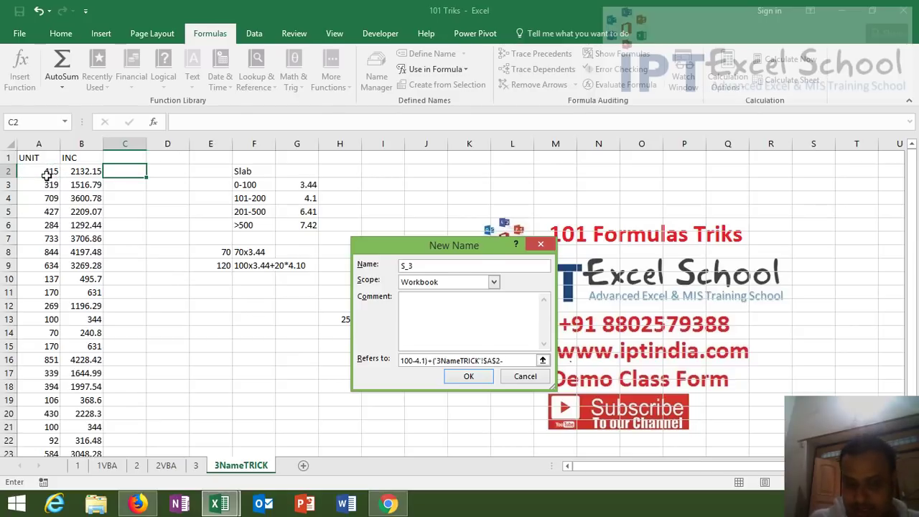
{"action": "type", "text": "200"}
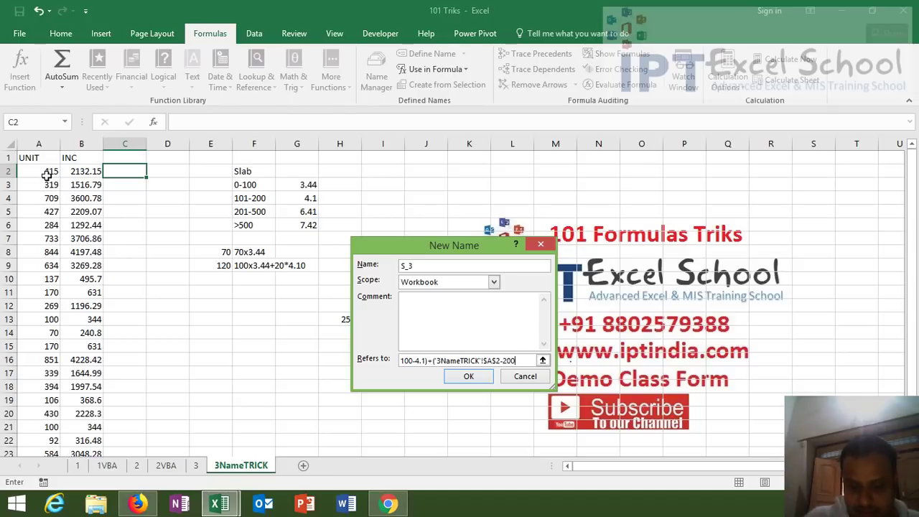
{"action": "type", "text": ")*"}
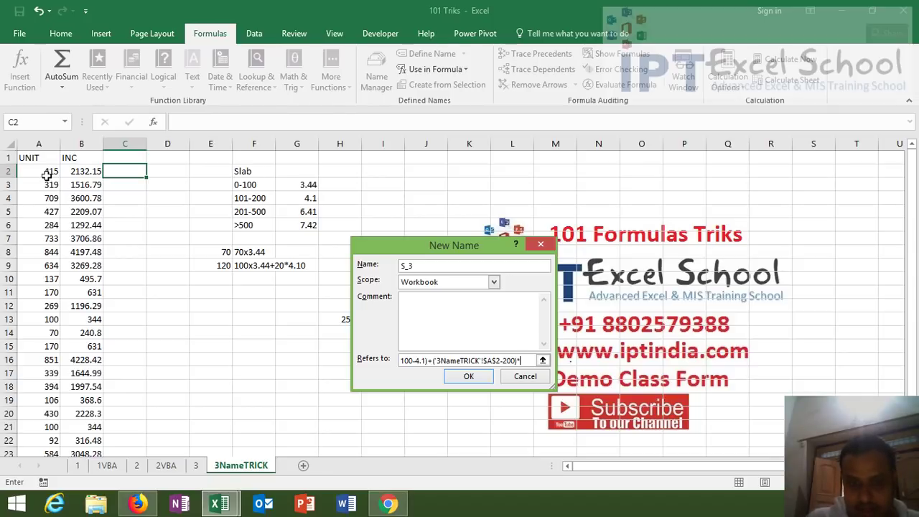
{"action": "type", "text": "7"}
{"action": "type", "text": "6.41"}
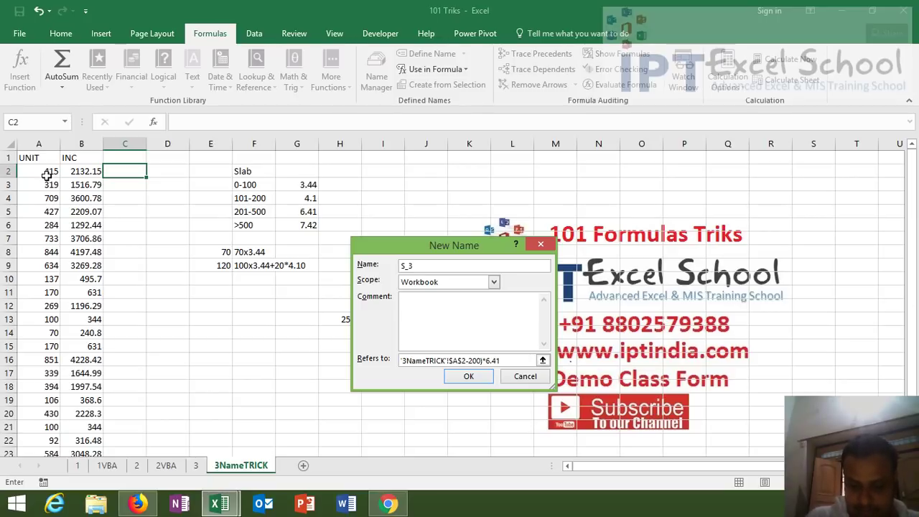
{"action": "type", "text": ")"}
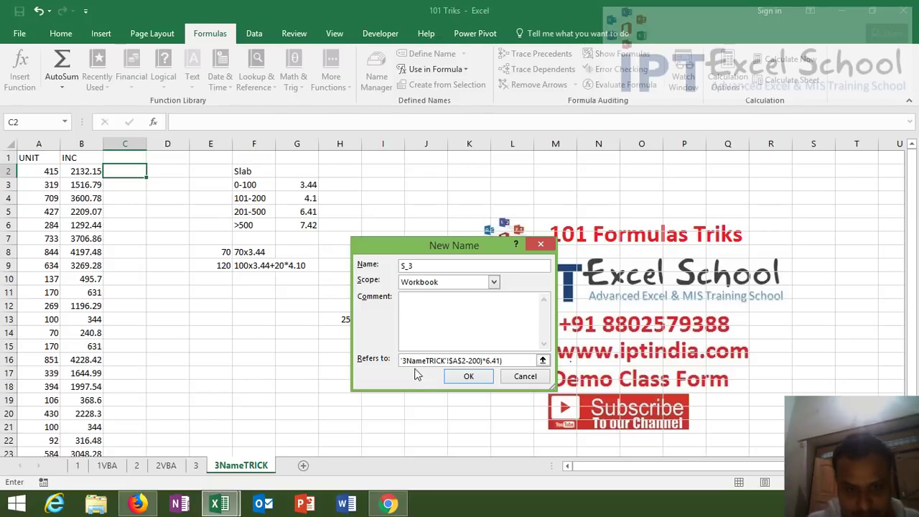
{"action": "left_click_drag", "start_coordinate": [407, 363], "coordinate": [424, 361]}
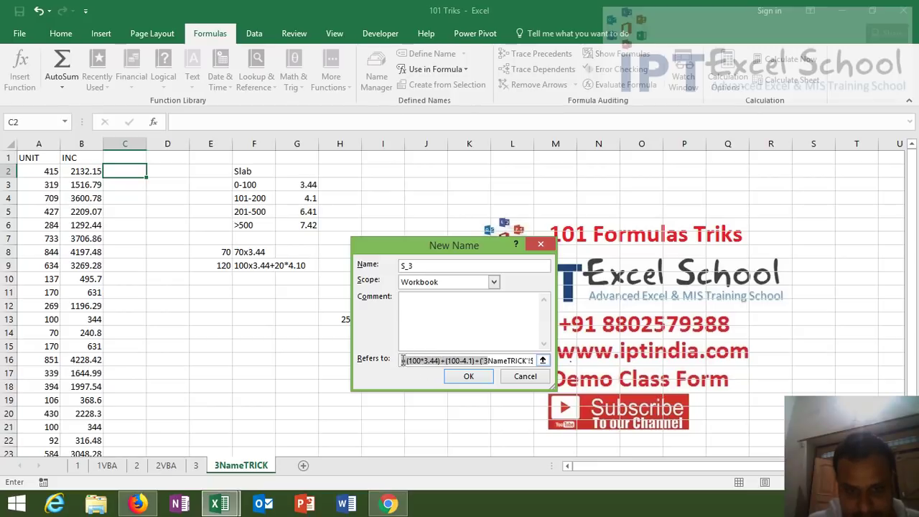
{"action": "left_click", "coordinate": [481, 360]}
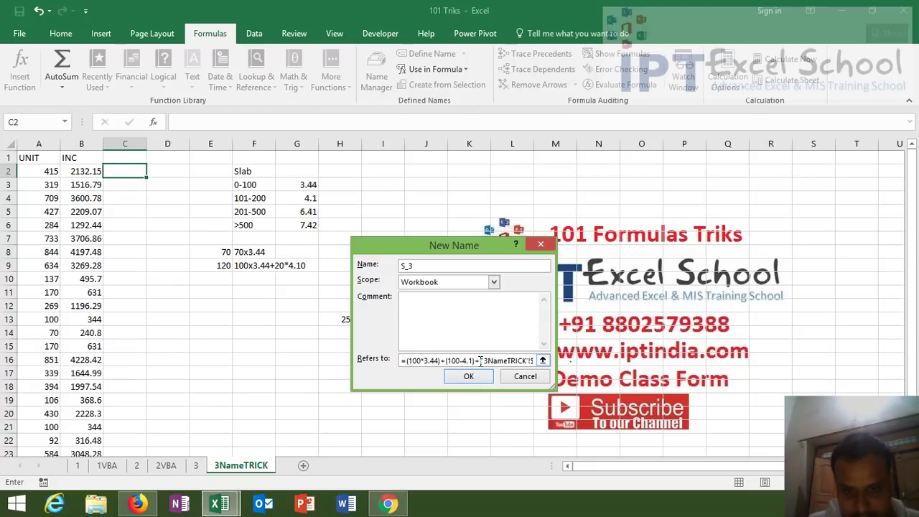
{"action": "type", "text": "("}
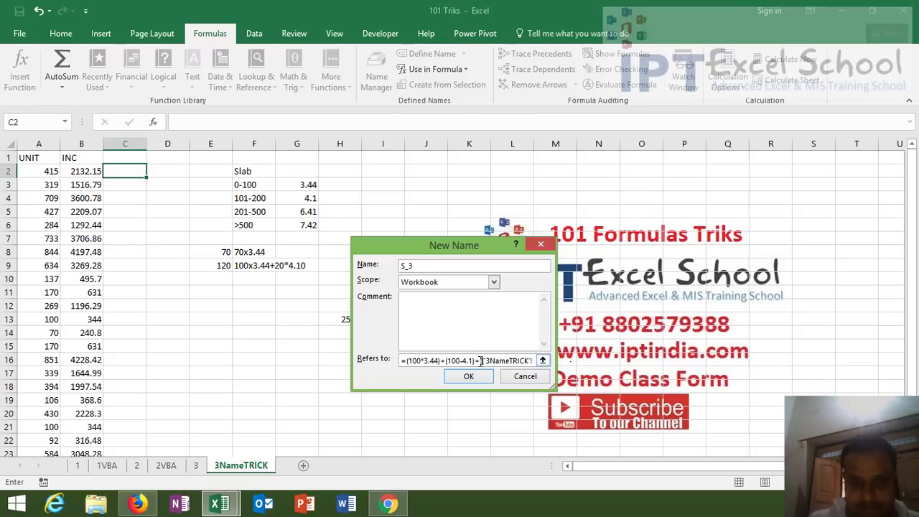
{"action": "left_click", "coordinate": [470, 377]}
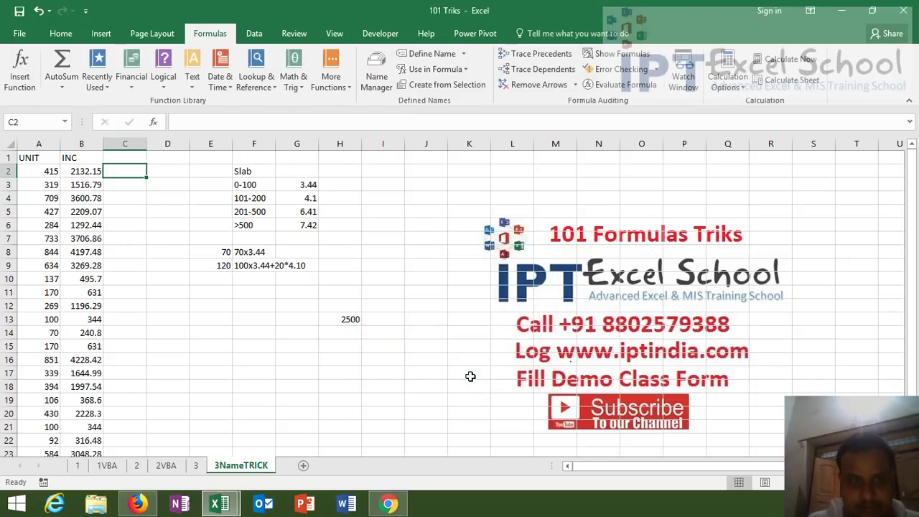
Define S_4 as =(100*3.44)+(100*4.1)+(300*6.41)+(A2-500)*7.42.
{"action": "left_click", "coordinate": [430, 53]}
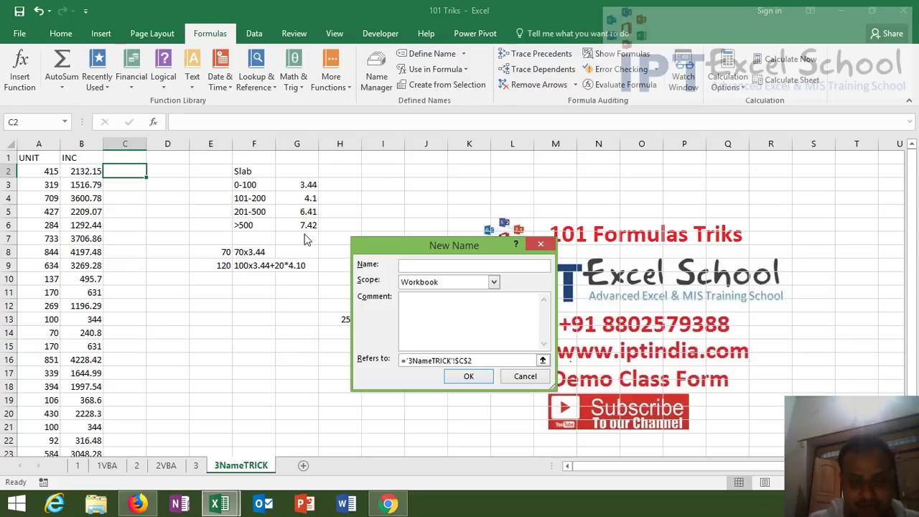
{"action": "type", "text": "S"}
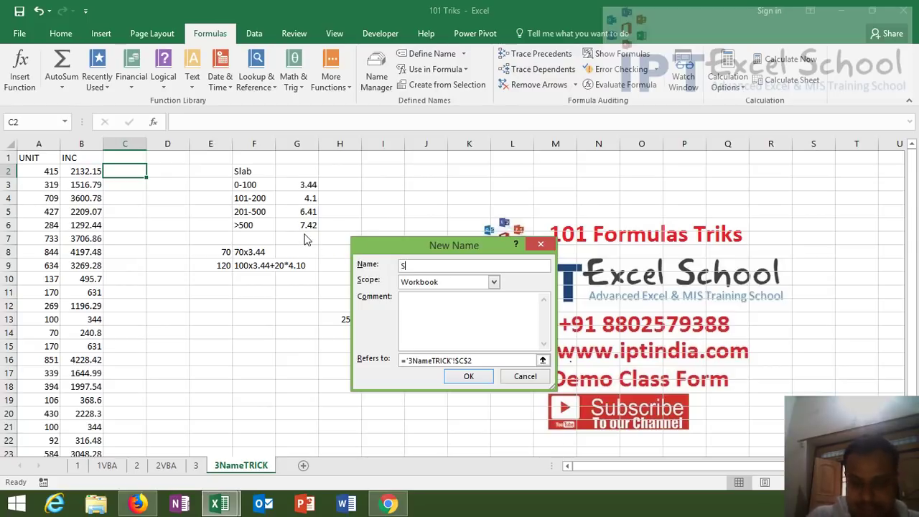
{"action": "type", "text": "_4"}
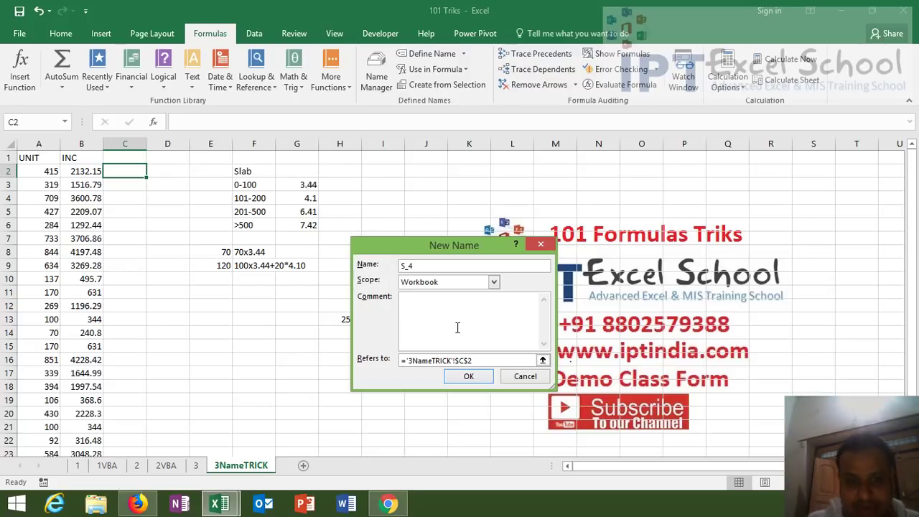
{"action": "left_click", "coordinate": [431, 361]}
{"action": "type", "text": "=("}
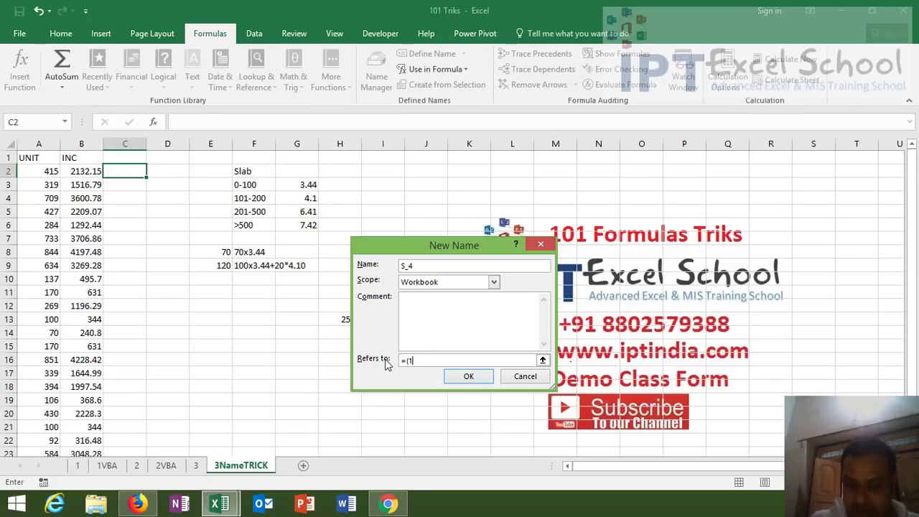
{"action": "type", "text": "100*"}
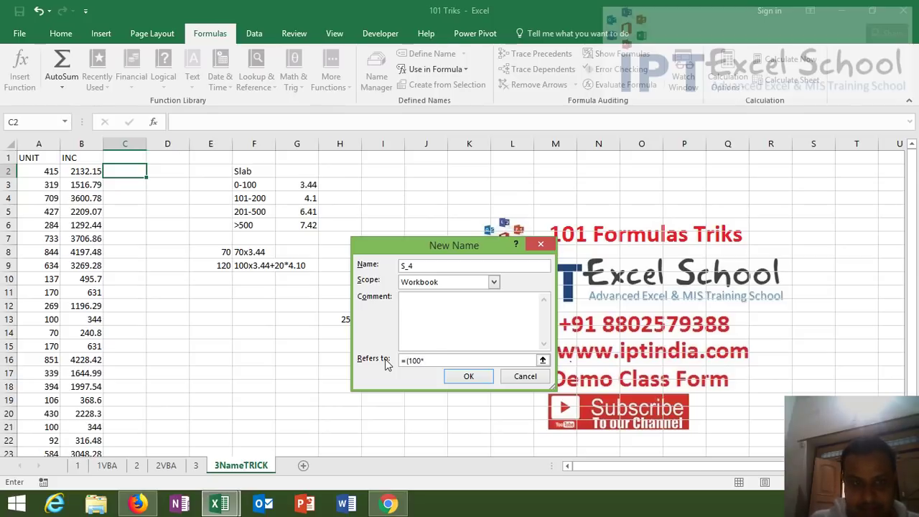
{"action": "type", "text": "3.44"}
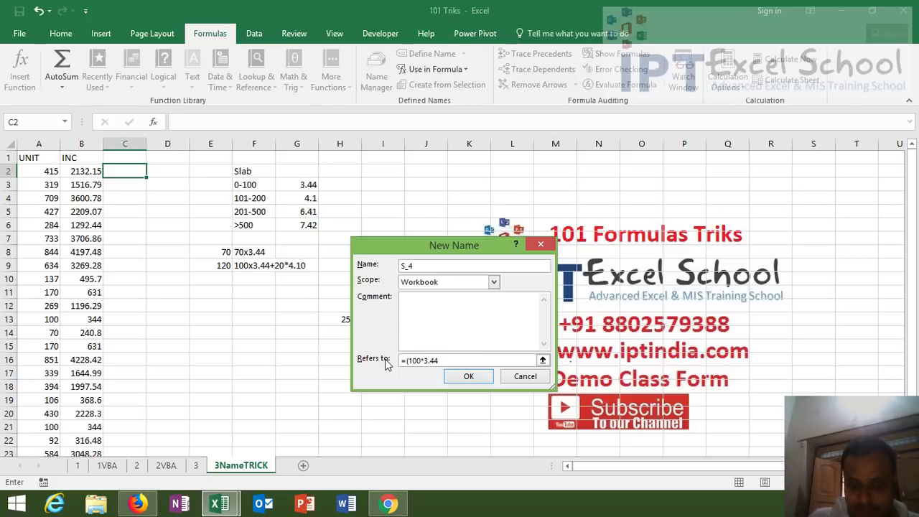
{"action": "type", "text": ")+"}
{"action": "type", "text": "(100"}
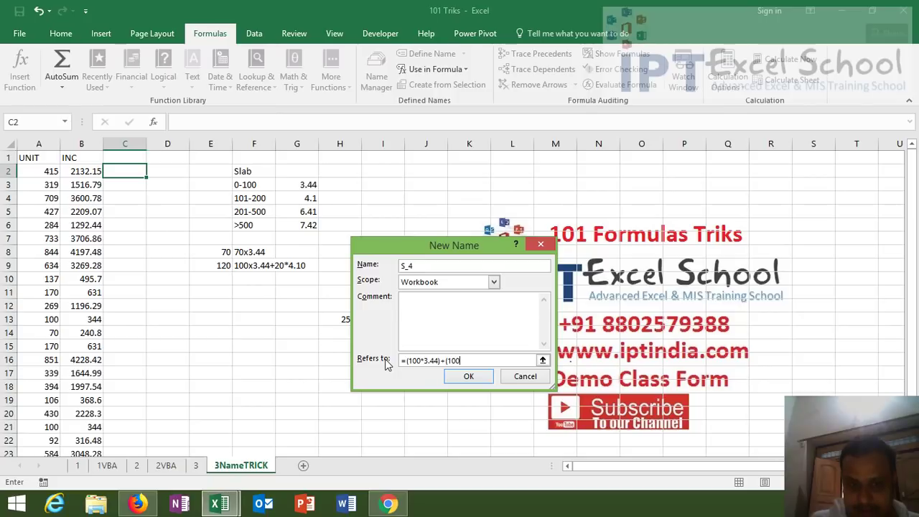
{"action": "type", "text": "*"}
{"action": "type", "text": "4"}
{"action": "type", "text": ".1)+"}
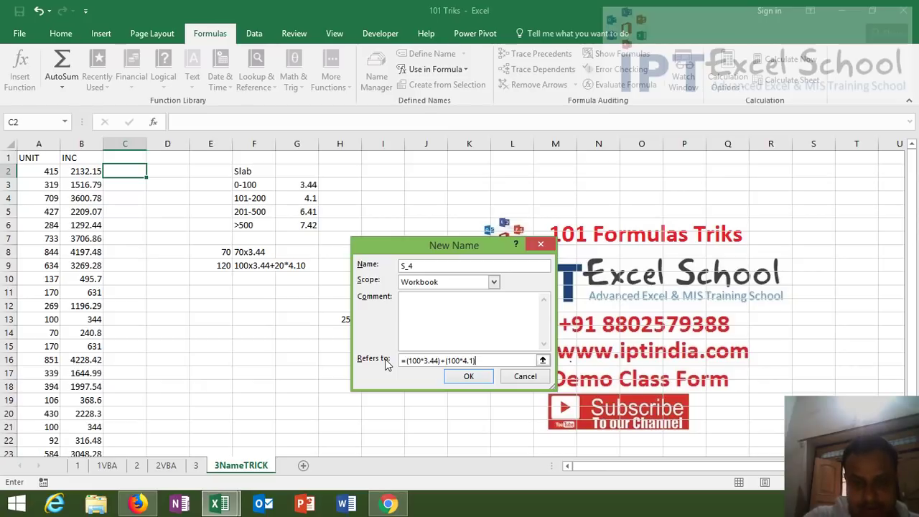
{"action": "type", "text": "("}
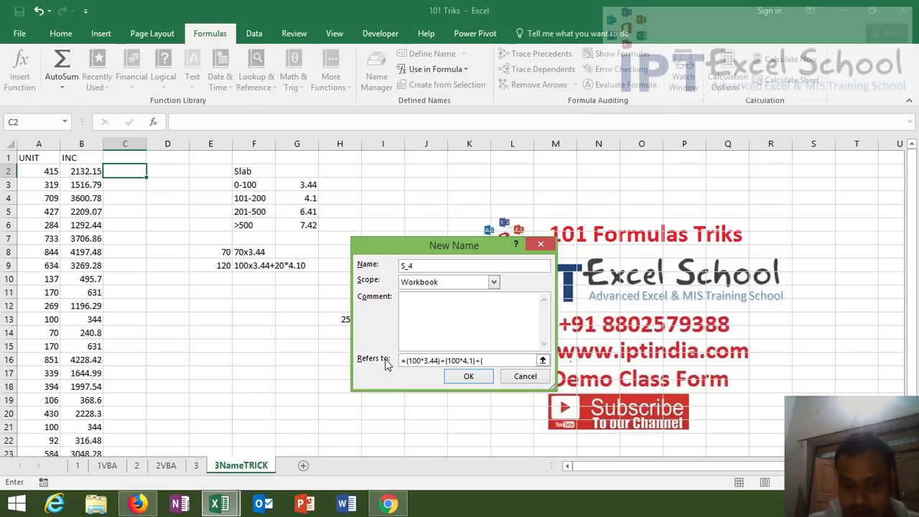
{"action": "type", "text": "300"}
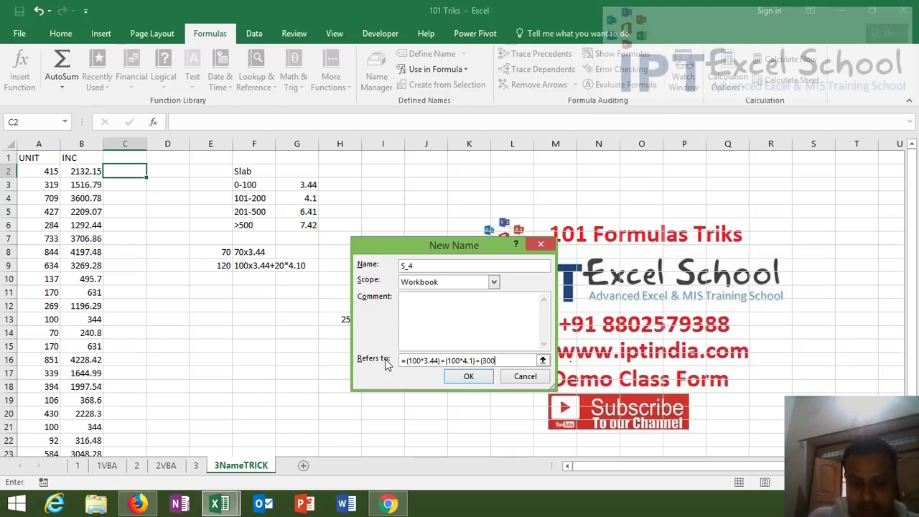
{"action": "type", "text": "*"}
{"action": "type", "text": "4"}
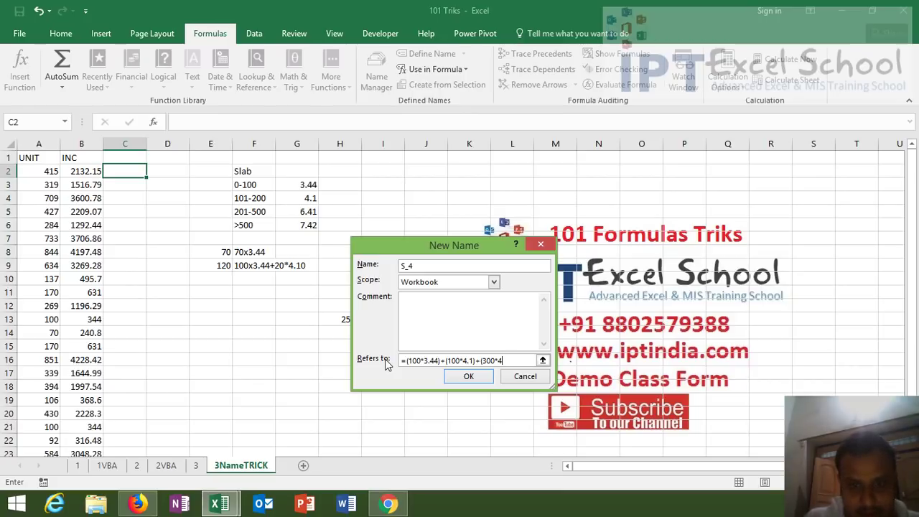
{"action": "key", "text": "BackSpace"}
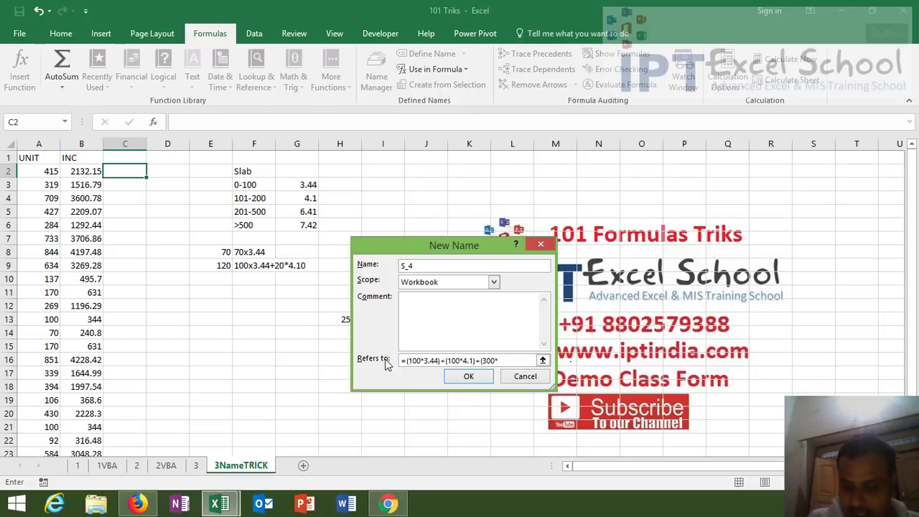
{"action": "type", "text": "6.41"}
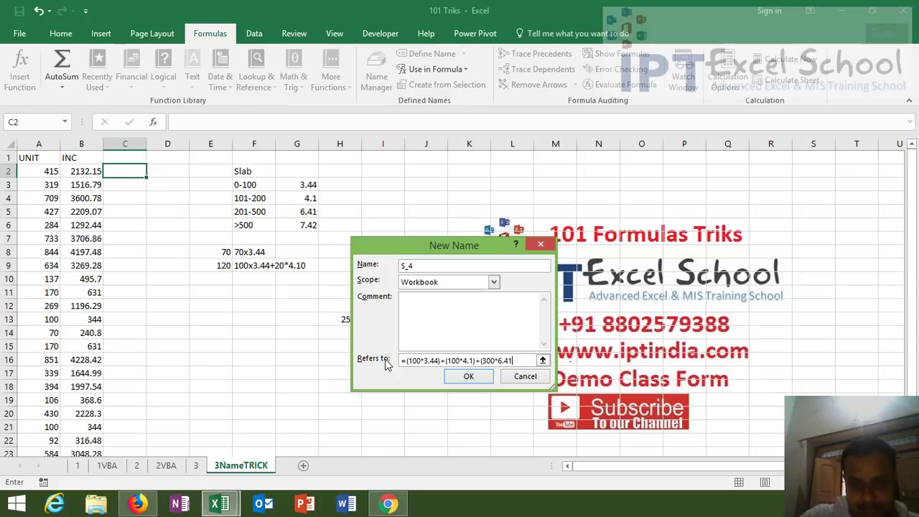
{"action": "type", "text": ")*"}
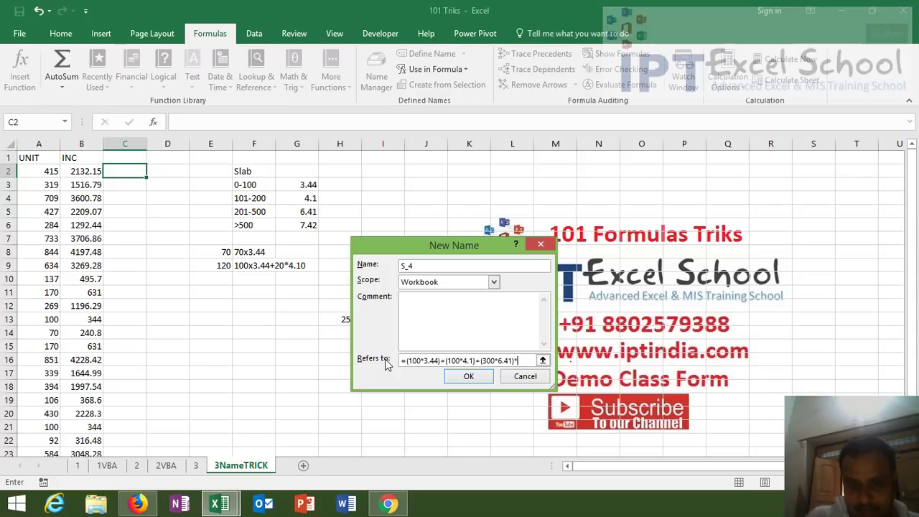
{"action": "type", "text": "7"}
{"action": "key", "text": "BackSpace"}
{"action": "key", "text": "BackSpace"}
{"action": "type", "text": "+"}
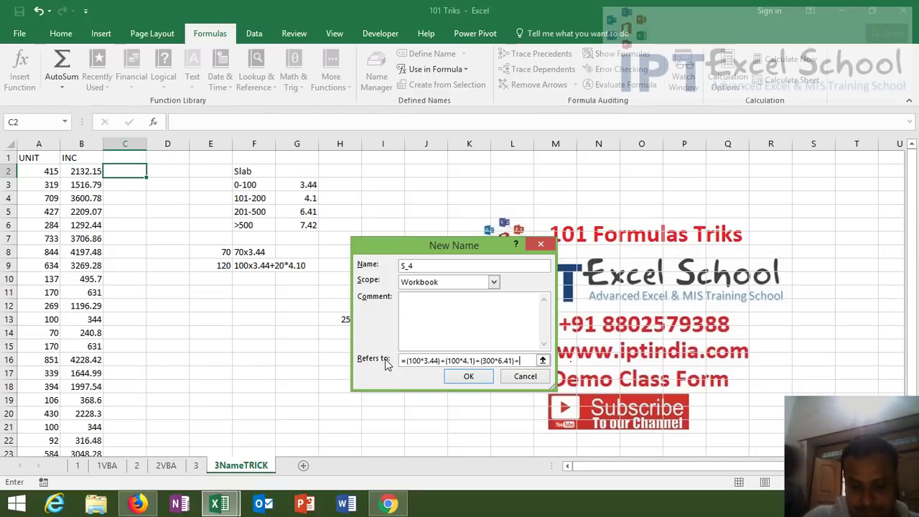
{"action": "type", "text": "("}
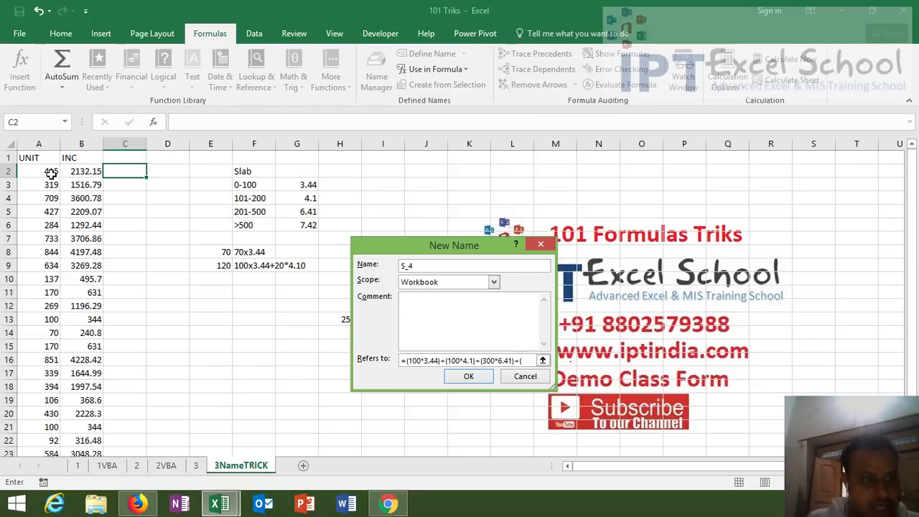
{"action": "left_click", "coordinate": [51, 173]}
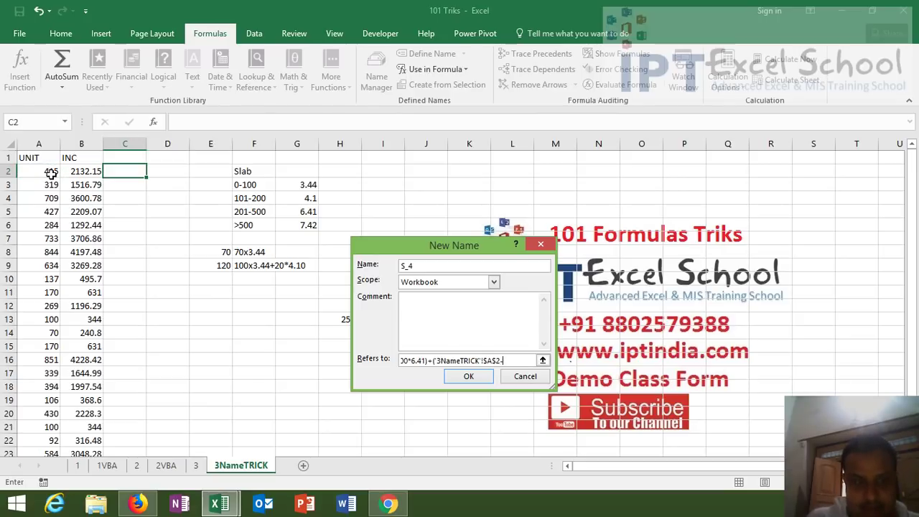
{"action": "type", "text": "-500"}
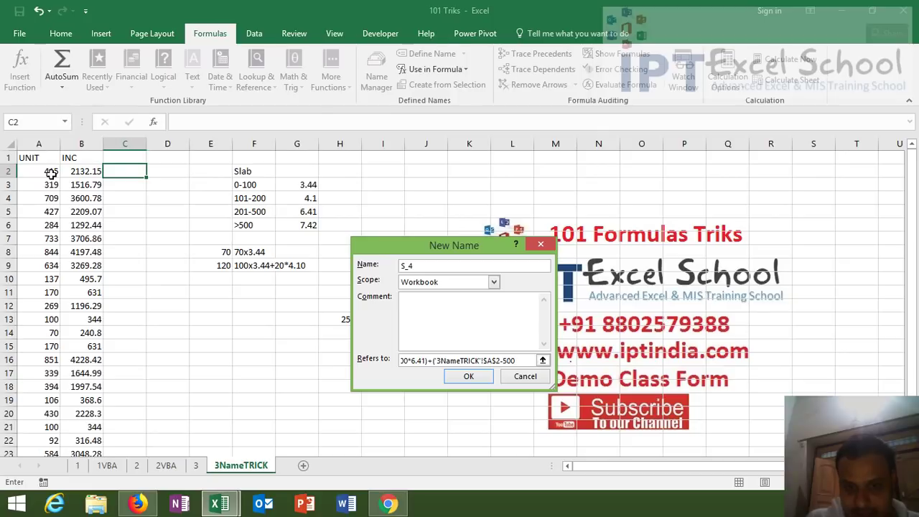
{"action": "type", "text": ")"}
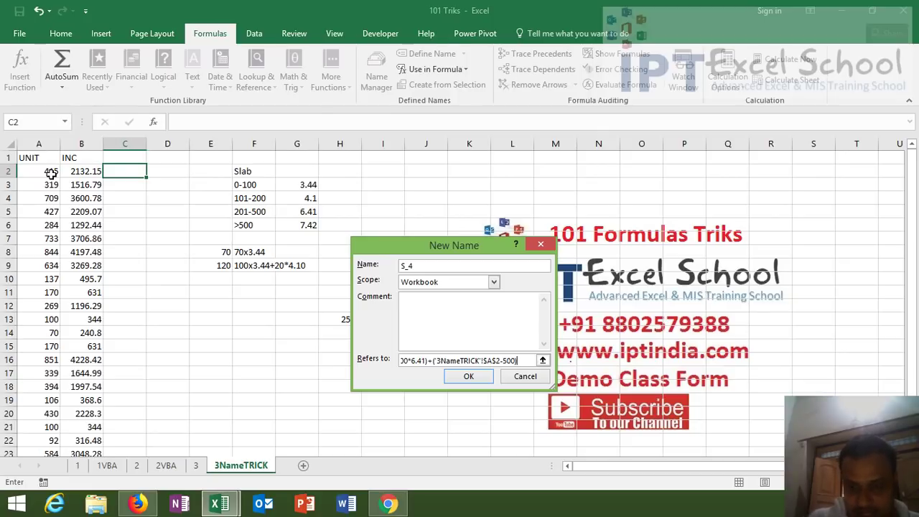
{"action": "type", "text": "*"}
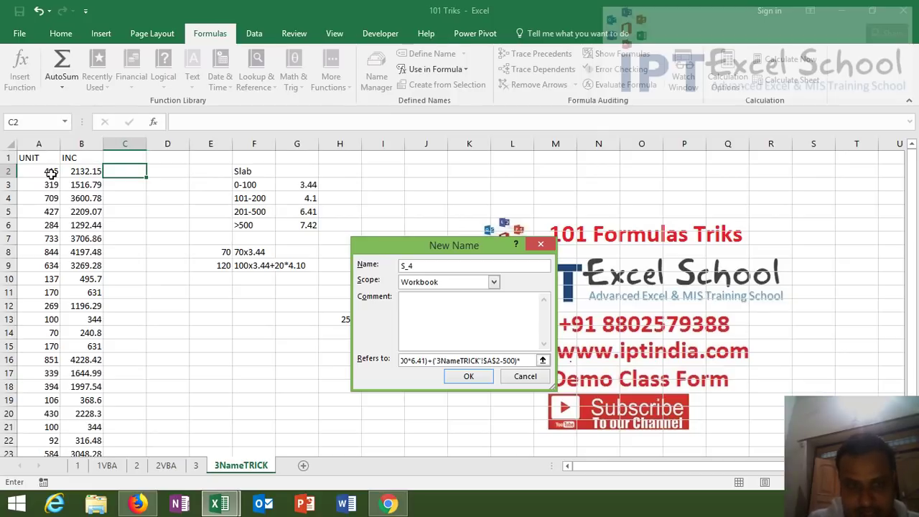
{"action": "type", "text": "7."}
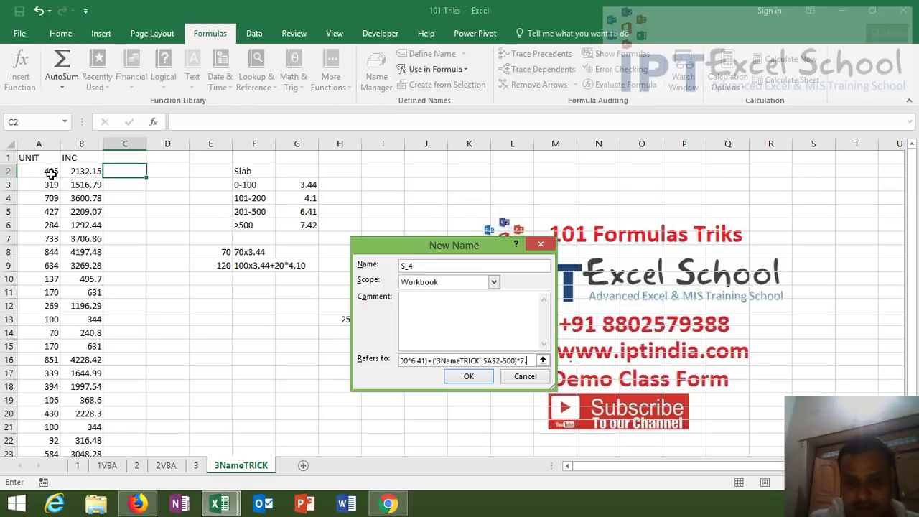
{"action": "type", "text": "42"}
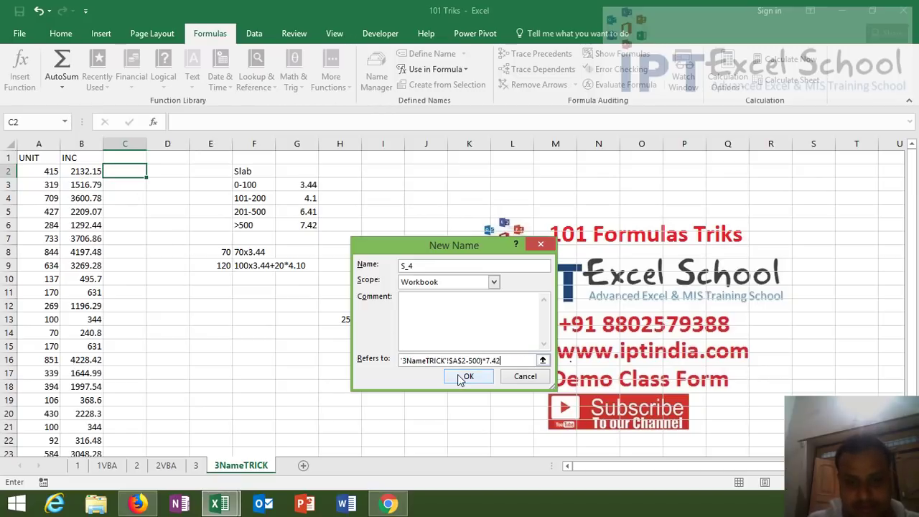
{"action": "left_click", "coordinate": [463, 377]}
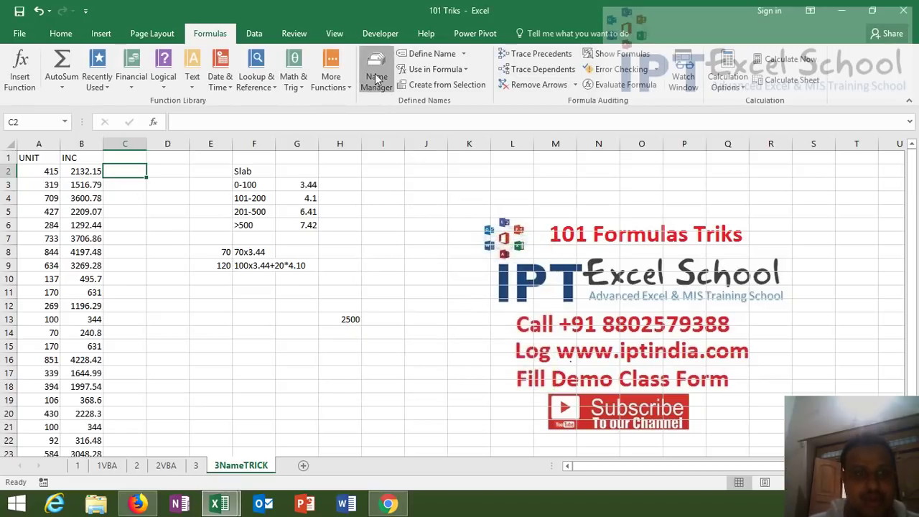
Open Name Manager and check the formulas stored for S_1, S_3 and S_4.
{"action": "left_click", "coordinate": [376, 78]}
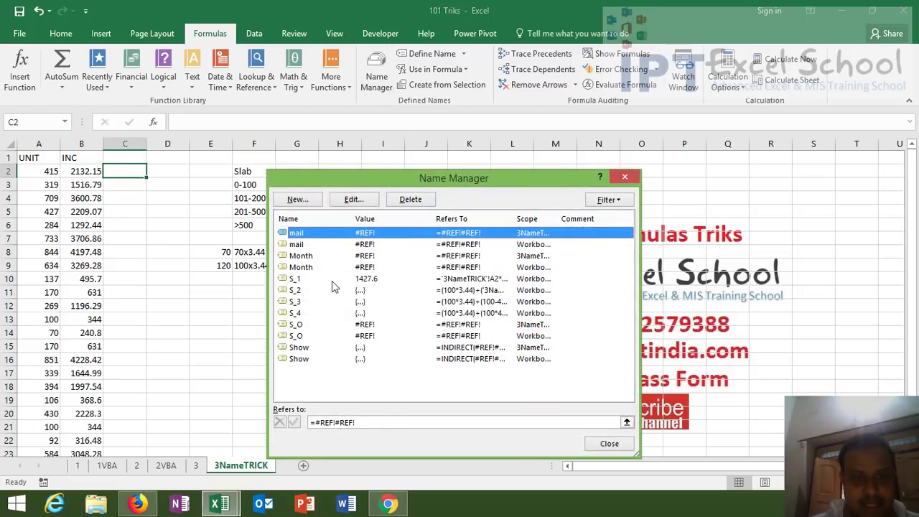
{"action": "left_click", "coordinate": [332, 281]}
{"action": "left_click", "coordinate": [332, 304]}
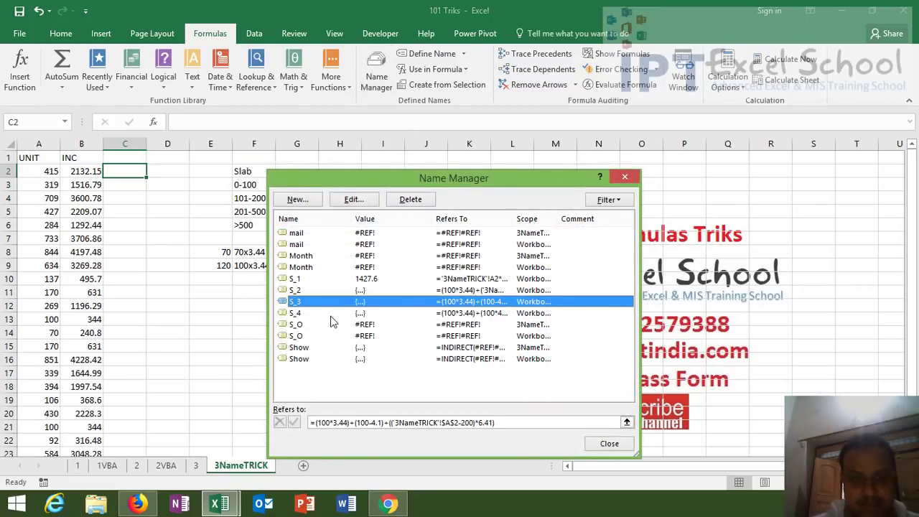
{"action": "left_click", "coordinate": [332, 316]}
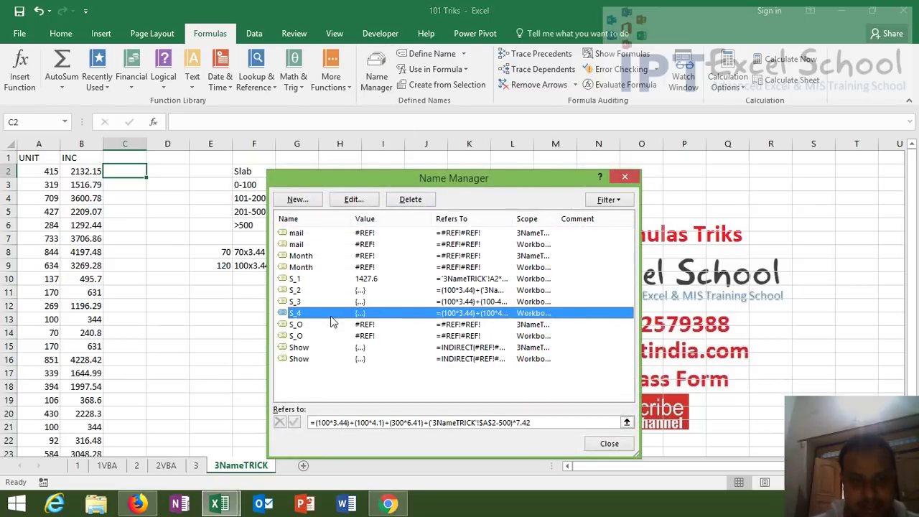
Close Name Manager and inspect B2's long nested IF formula without changing it.
{"action": "left_click", "coordinate": [625, 176]}
{"action": "double_click", "coordinate": [79, 170]}
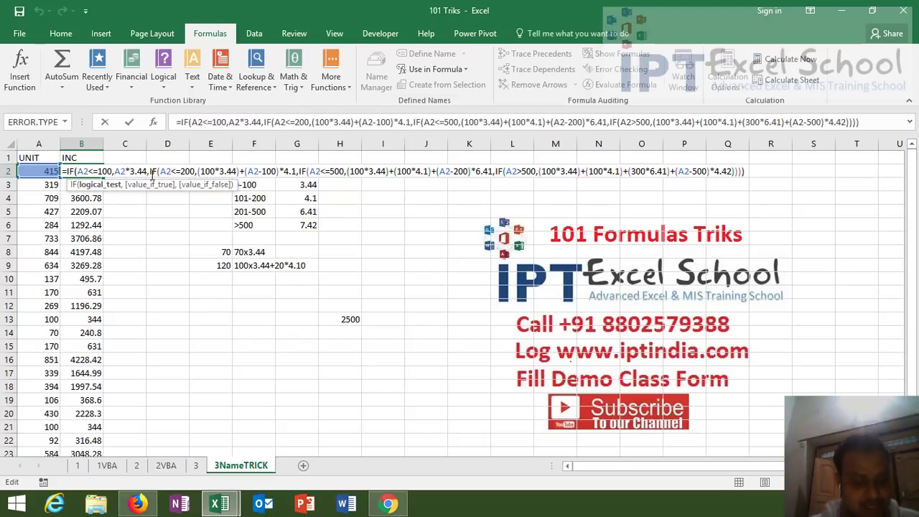
{"action": "key", "text": "Escape"}
Start a new =IF( formula in cell C2.
{"action": "left_click", "coordinate": [151, 174]}
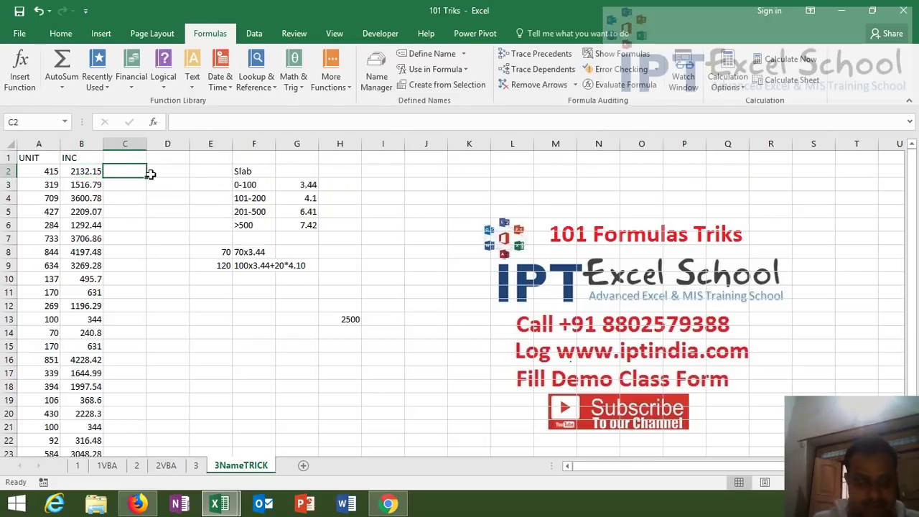
{"action": "type", "text": "=if"}
{"action": "key", "text": "Tab"}
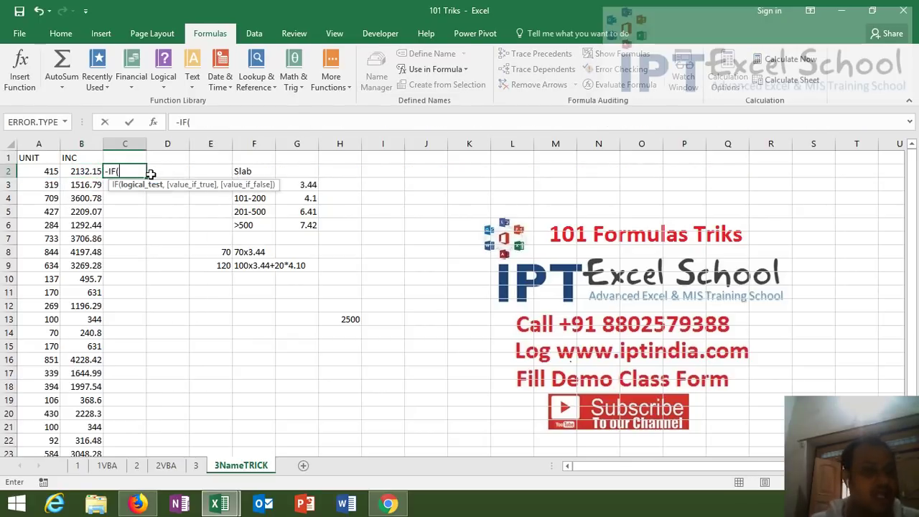
{"action": "key", "text": "BackSpace"}
{"action": "key", "text": "BackSpace"}
{"action": "key", "text": "BackSpace"}
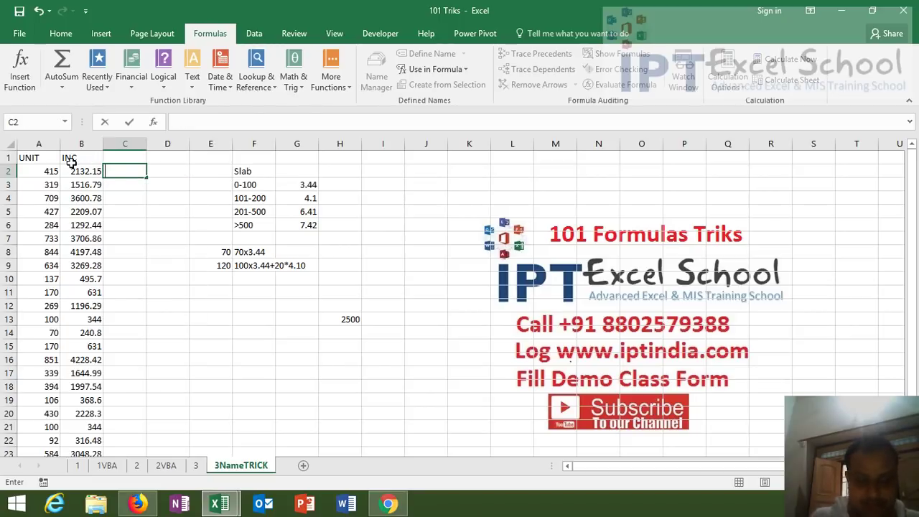
{"action": "type", "text": "=if"}
{"action": "key", "text": "Tab"}
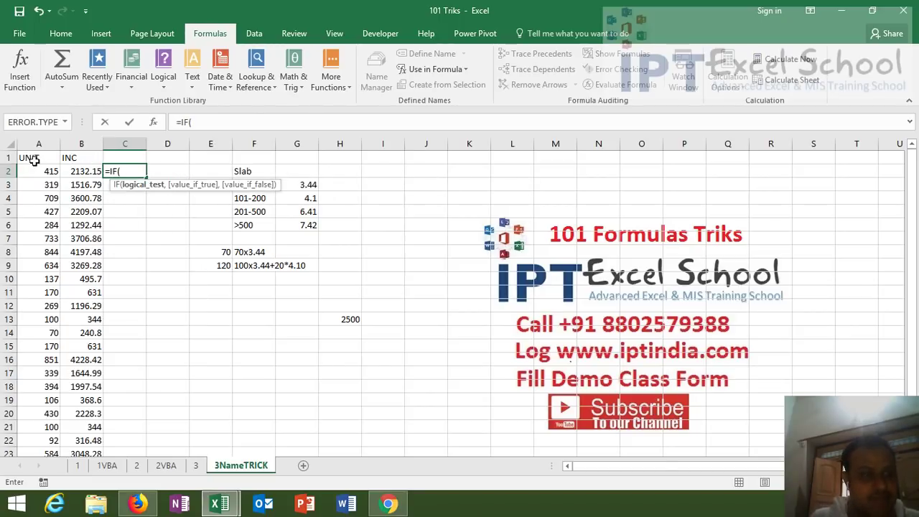
Enter the first tests in C2: A2<=100 returns S_1, A2<=200 returns S_2.
{"action": "left_click", "coordinate": [38, 171]}
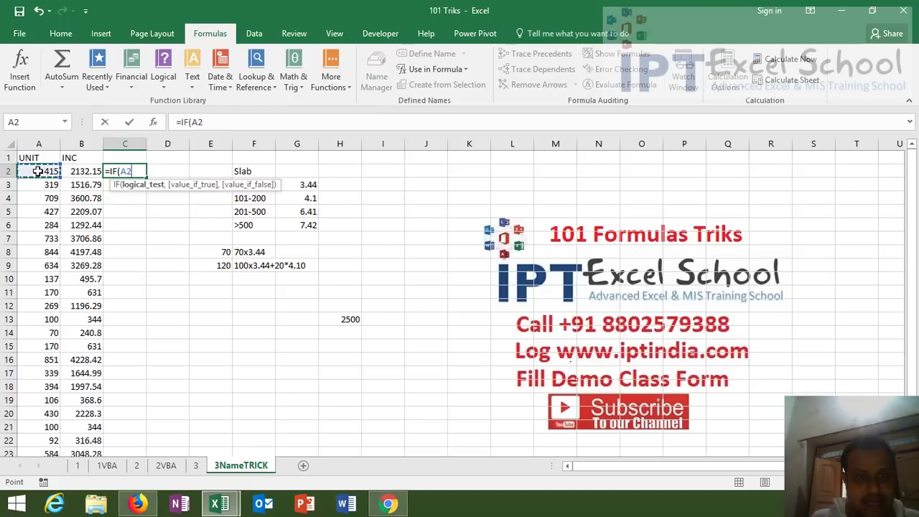
{"action": "type", "text": "<="}
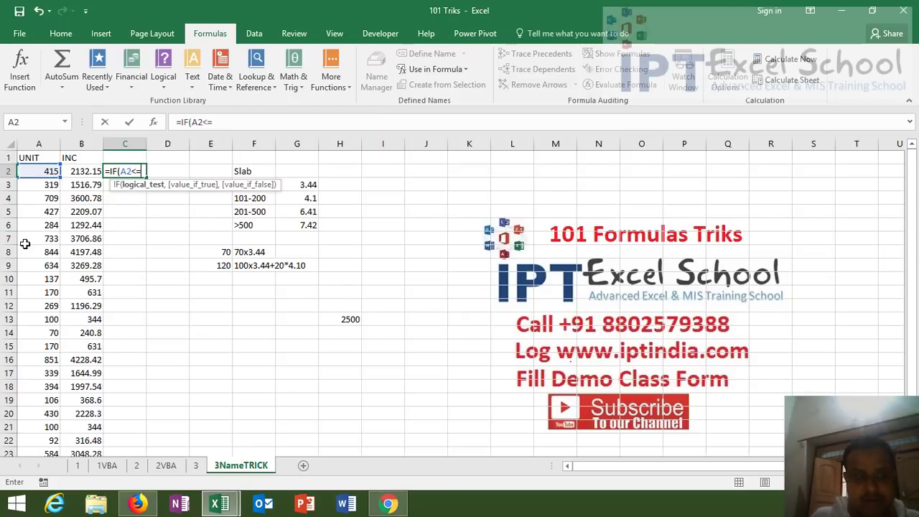
{"action": "type", "text": "100,S"}
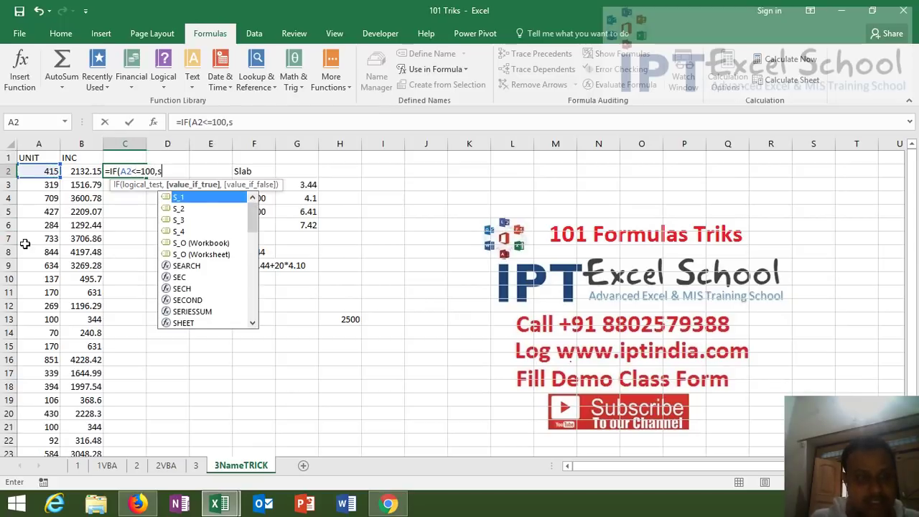
{"action": "type", "text": "_1,"}
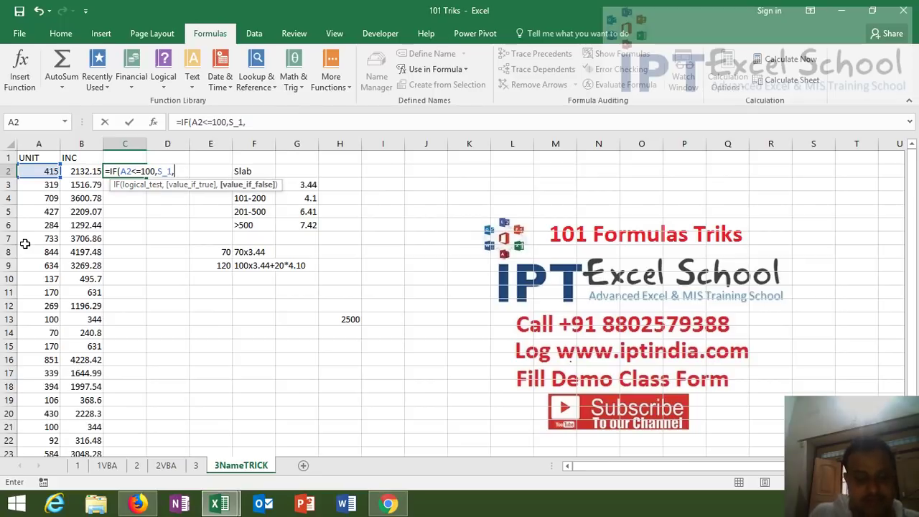
{"action": "type", "text": "IF("}
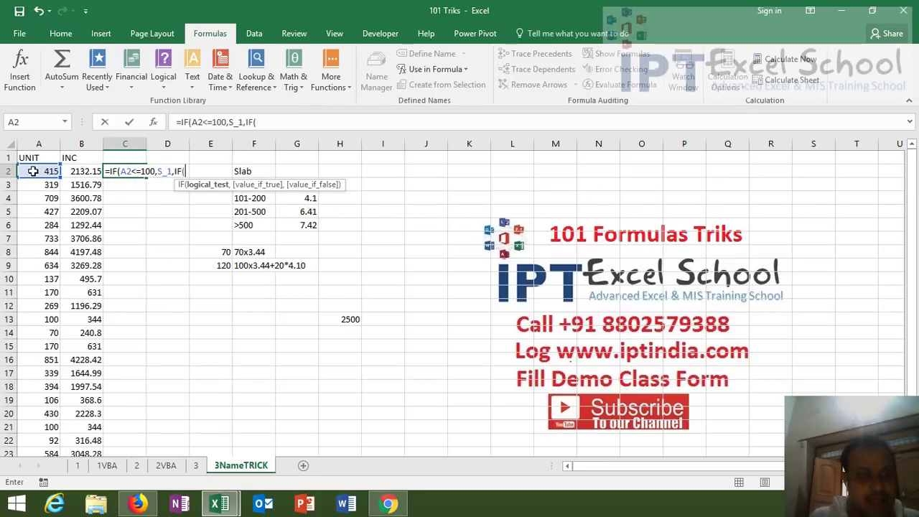
{"action": "left_click", "coordinate": [33, 173]}
{"action": "type", "text": "<="}
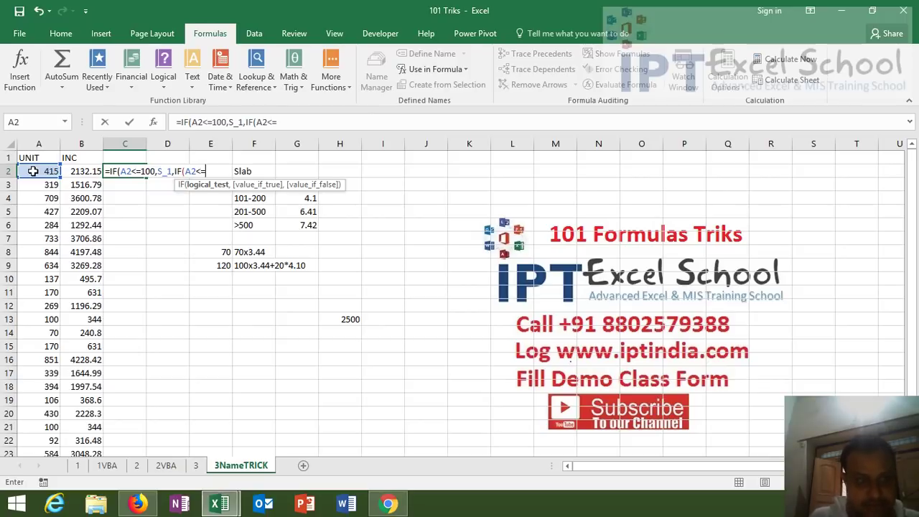
{"action": "type", "text": "200"}
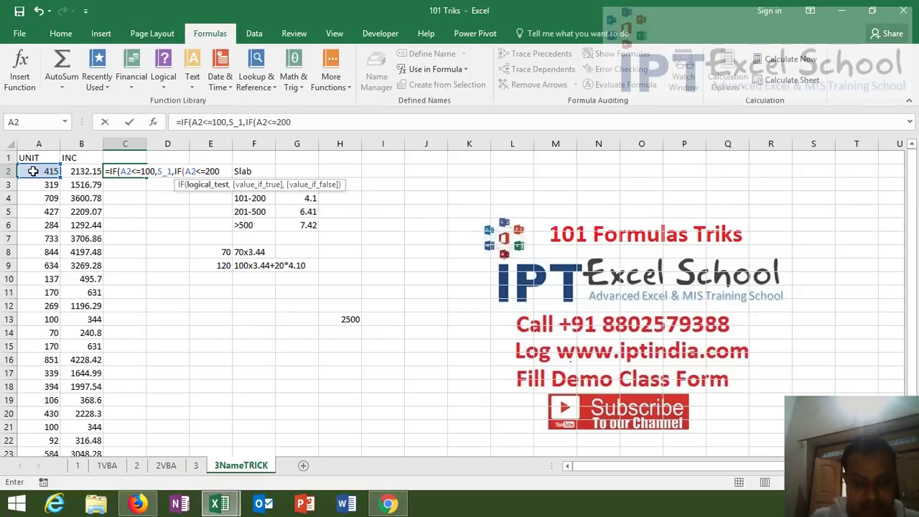
{"action": "type", "text": ",s"}
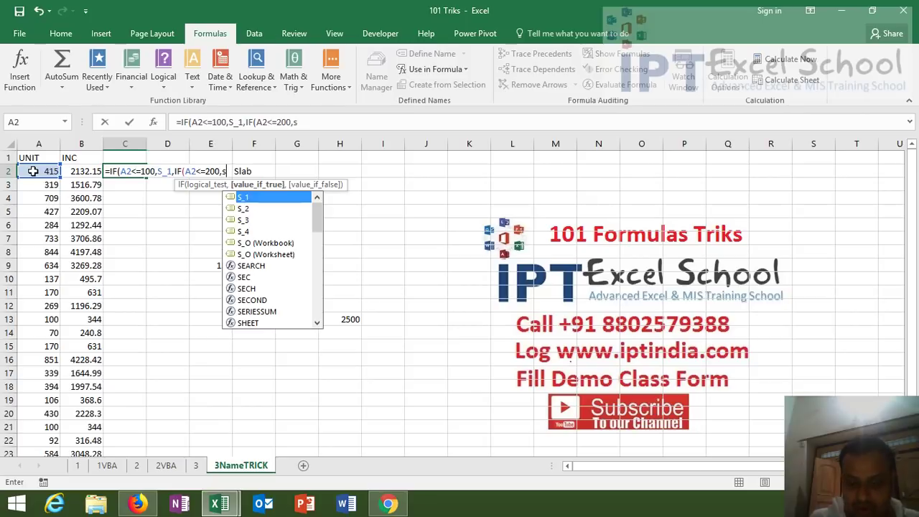
{"action": "key", "text": "Down"}
{"action": "key", "text": "Tab"}
{"action": "type", "text": ","}
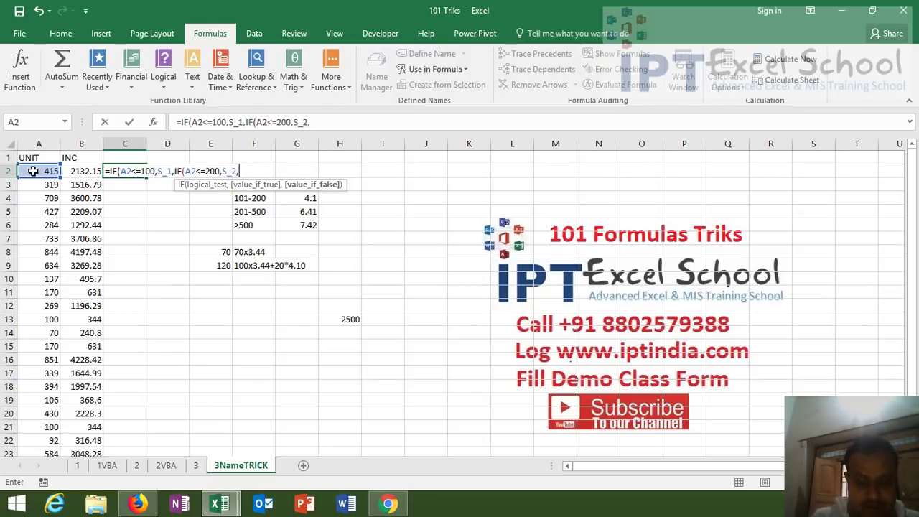
{"action": "type", "text": "IF("}
Add A2<=500 returning S_3 and A2>500 returning S_4, then enter the formula.
{"action": "left_click", "coordinate": [33, 171]}
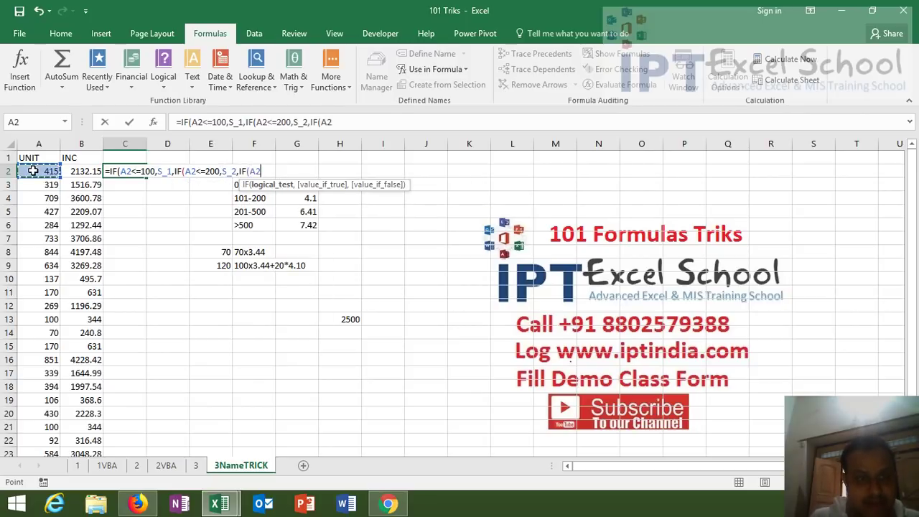
{"action": "type", "text": "<"}
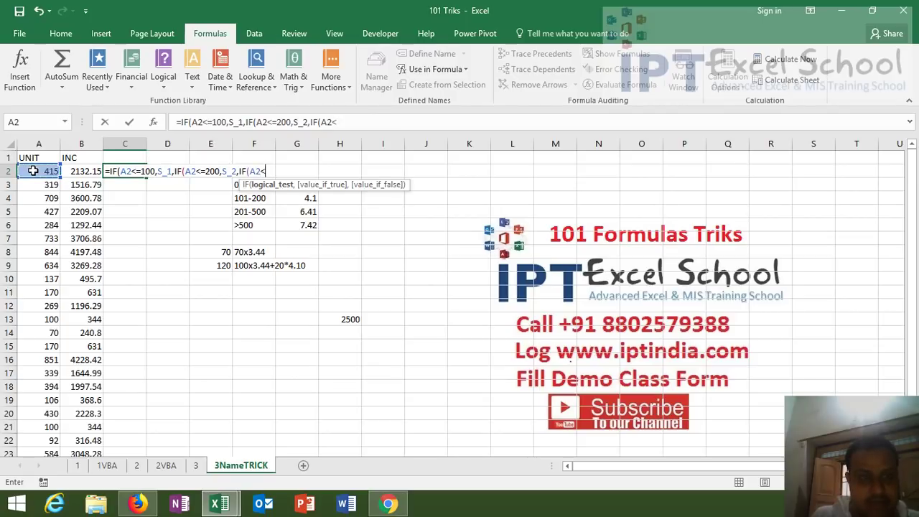
{"action": "type", "text": "="}
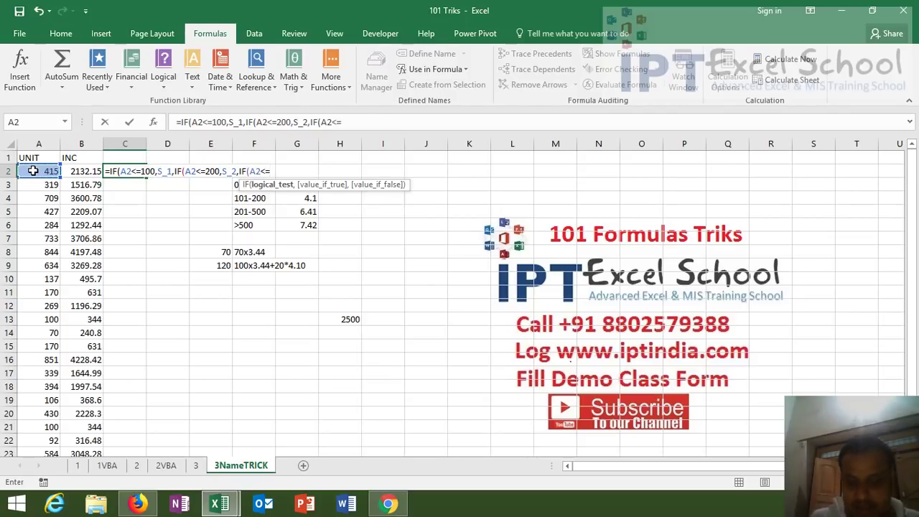
{"action": "type", "text": "500"}
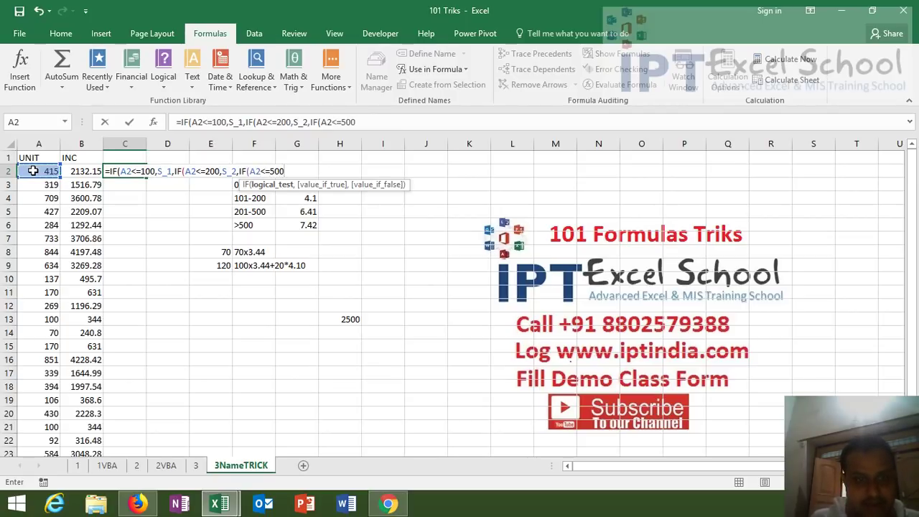
{"action": "type", "text": ",s"}
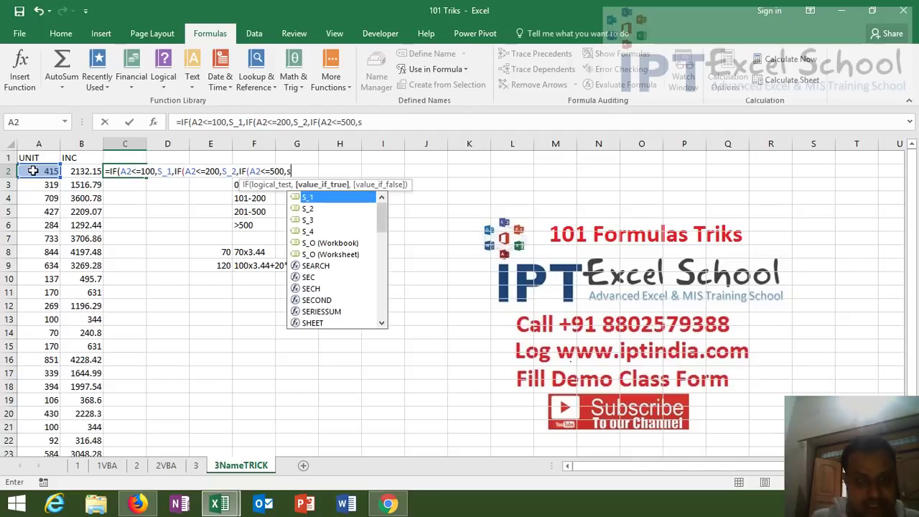
{"action": "key", "text": "Down"}
{"action": "key", "text": "Down"}
{"action": "key", "text": "Tab"}
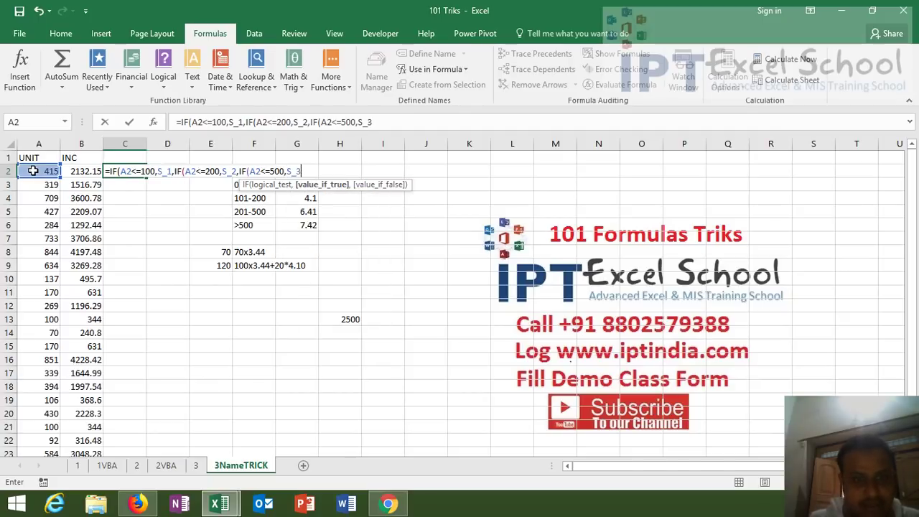
{"action": "type", "text": ","}
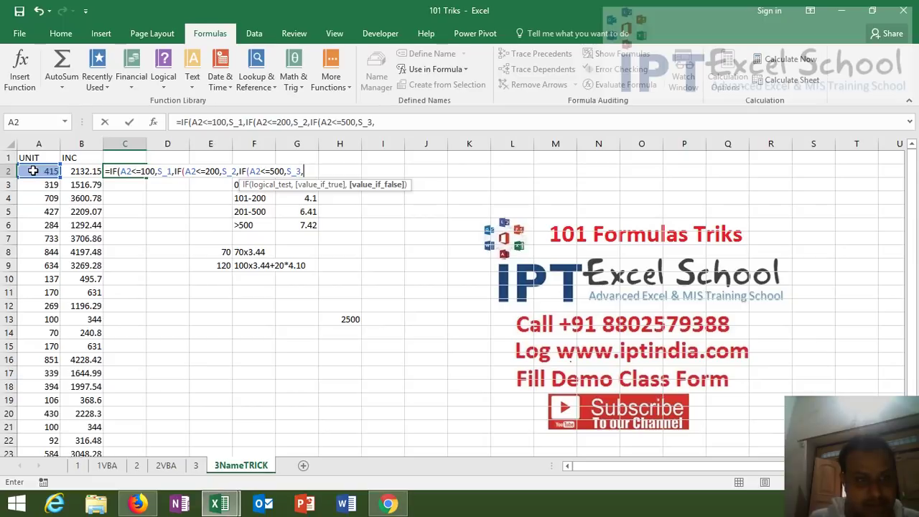
{"action": "left_click", "coordinate": [33, 171]}
{"action": "type", "text": "<"}
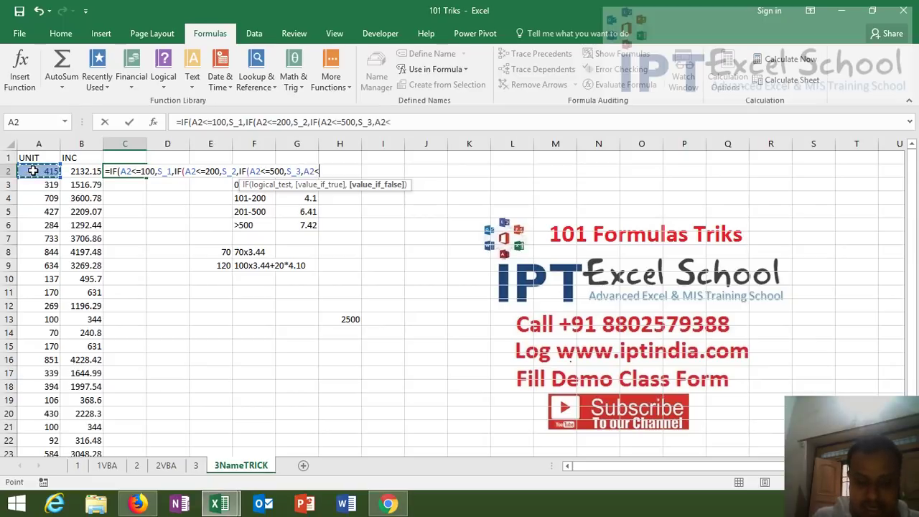
{"action": "type", "text": "="}
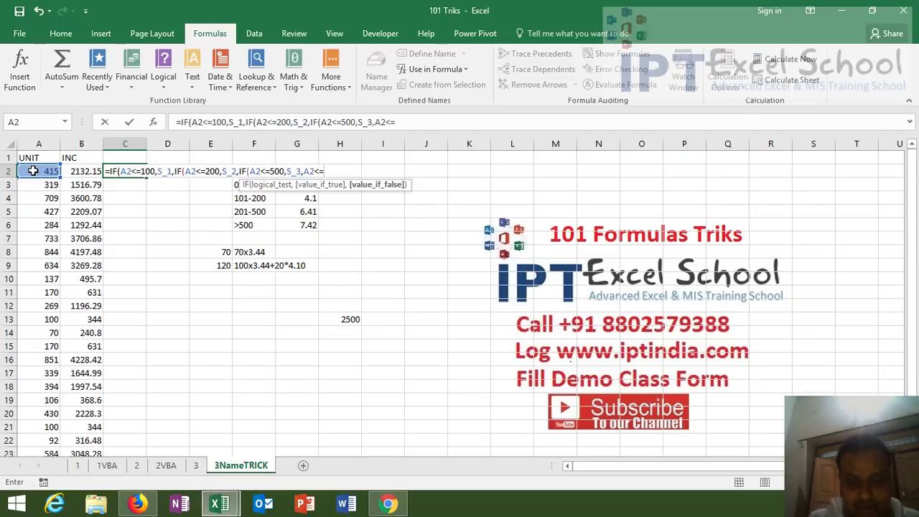
{"action": "key", "text": "BackSpace"}
{"action": "key", "text": "BackSpace"}
{"action": "type", "text": ">5"}
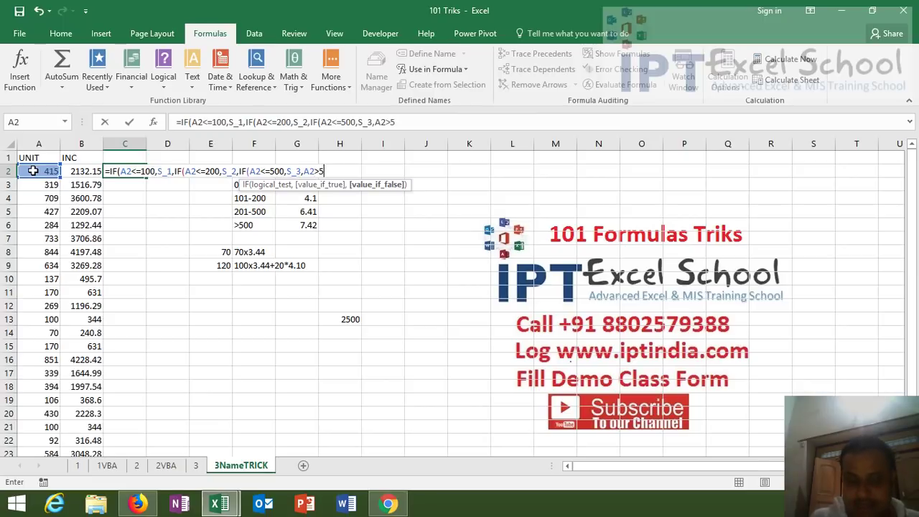
{"action": "type", "text": "00,"}
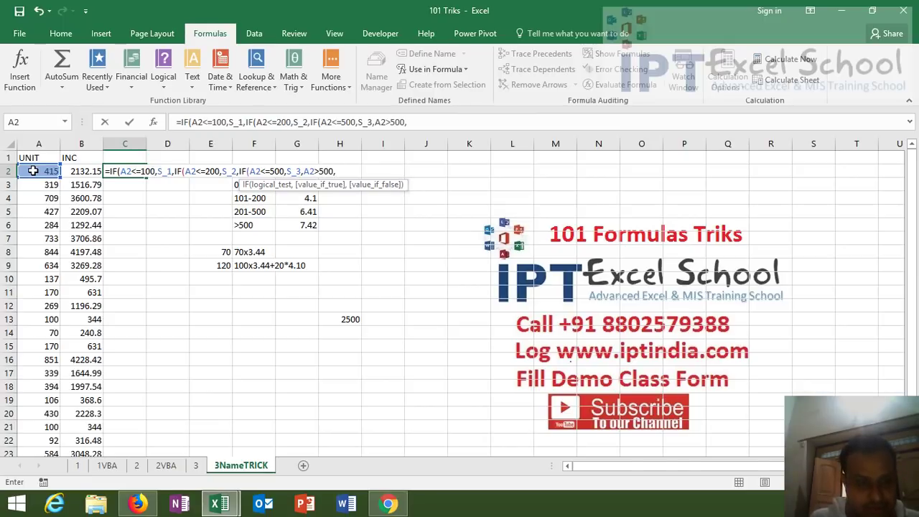
{"action": "type", "text": "s"}
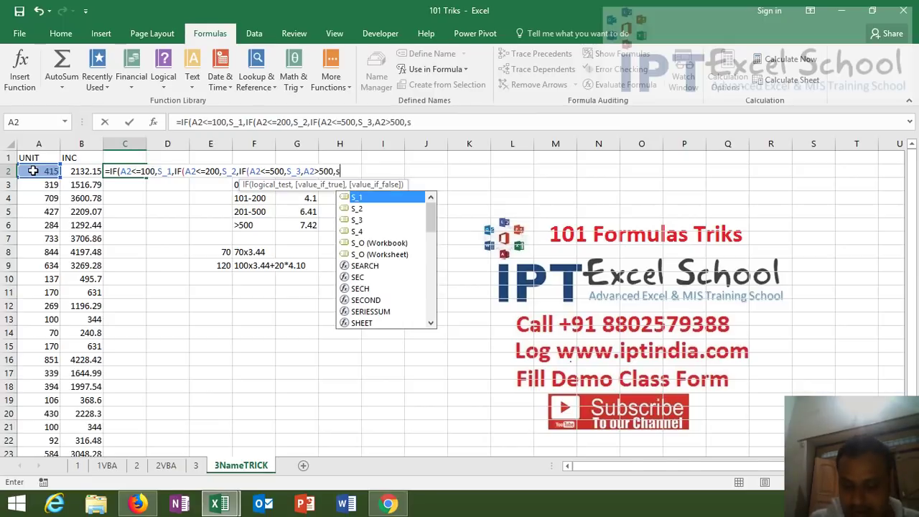
{"action": "key", "text": "Down"}
{"action": "key", "text": "Down"}
{"action": "key", "text": "Down"}
{"action": "key", "text": "Tab"}
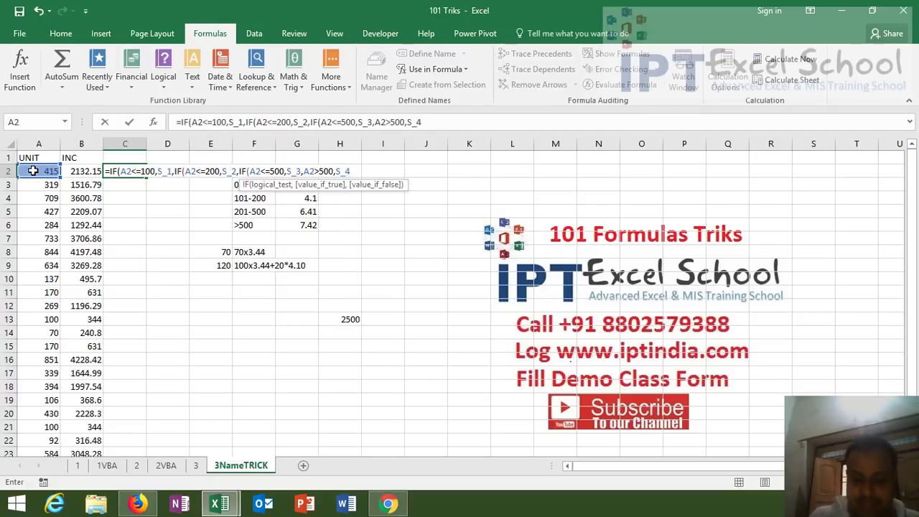
{"action": "type", "text": ")"}
{"action": "key", "text": "Return"}
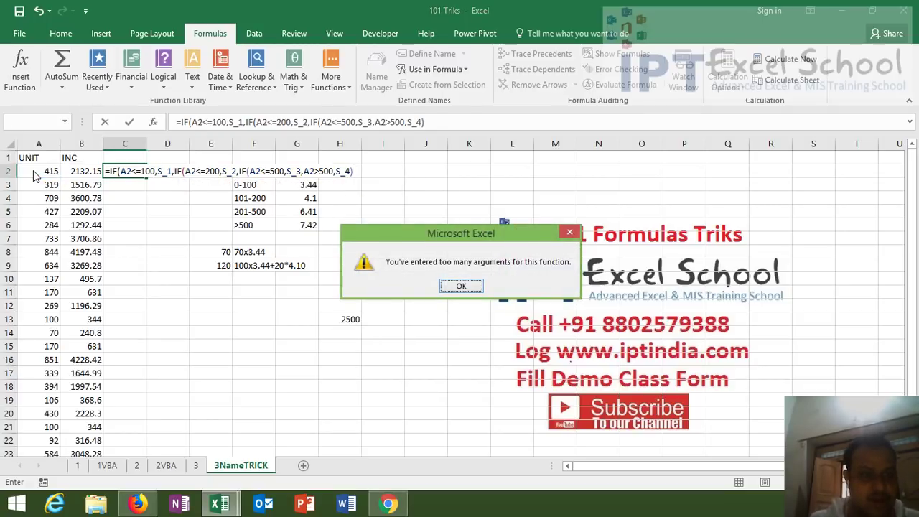
Insert IF( before A2>500 and accept Excel's correction so C2 returns 1818.05.
{"action": "key", "text": "Return"}
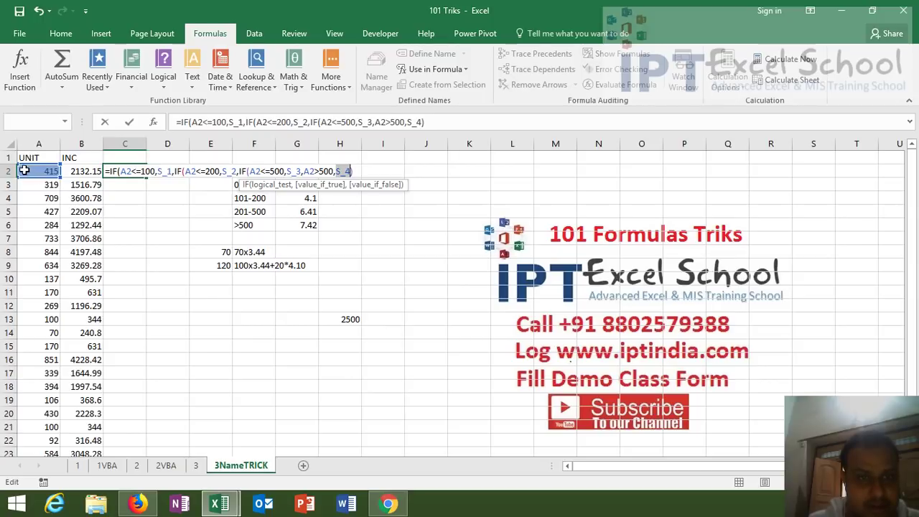
{"action": "left_click", "coordinate": [303, 173]}
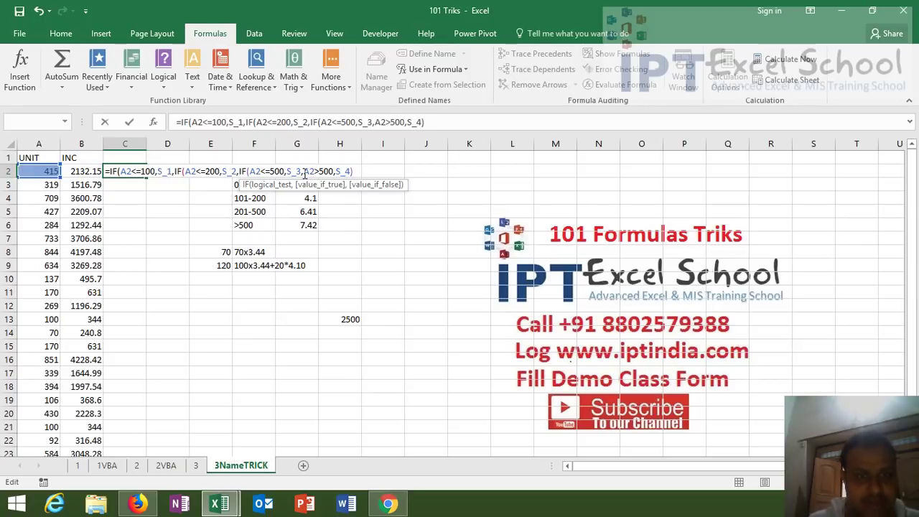
{"action": "type", "text": "IF("}
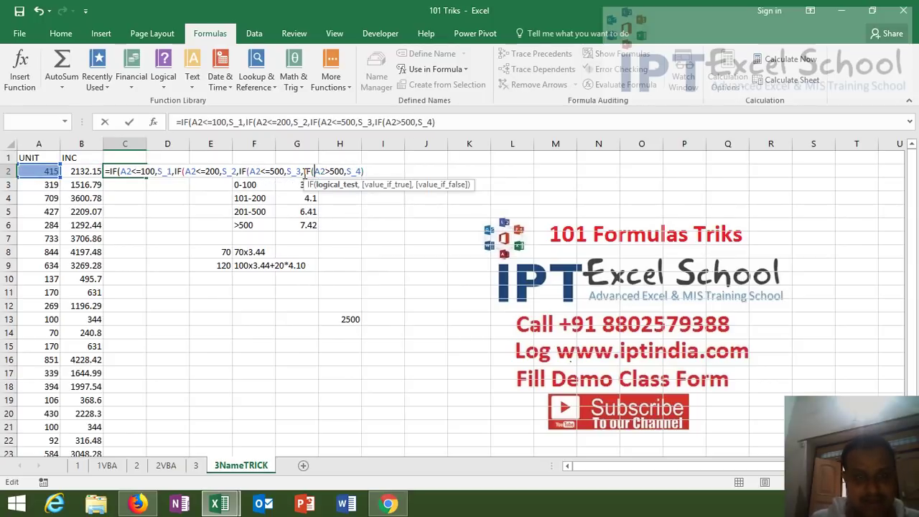
{"action": "key", "text": "Return"}
{"action": "key", "text": "Return"}
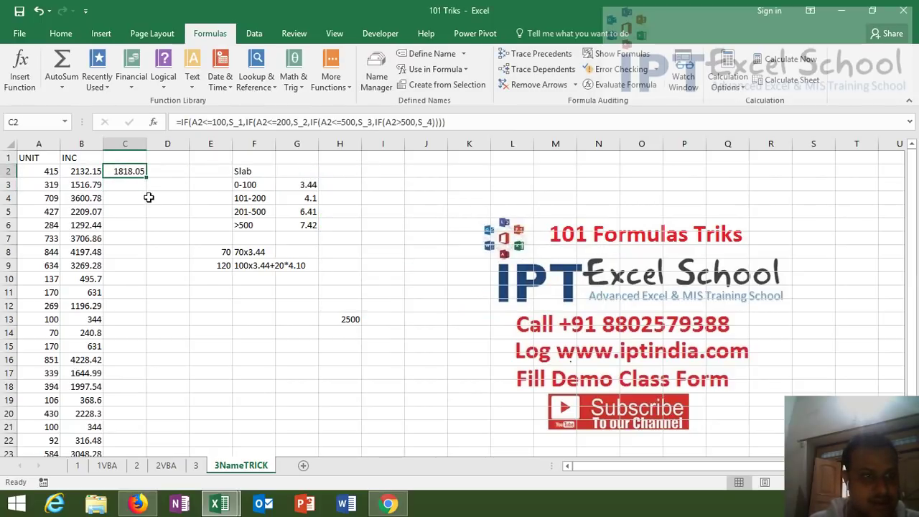
{"action": "double_click", "coordinate": [134, 172]}
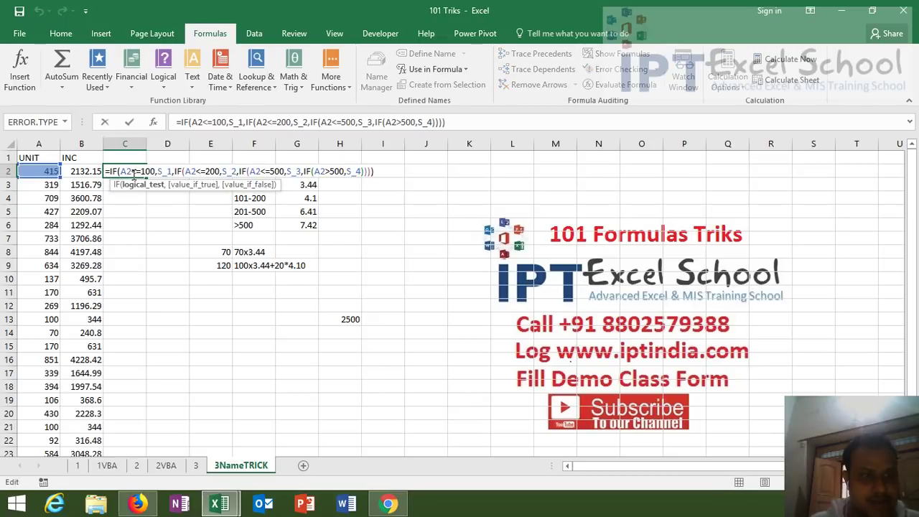
{"action": "key", "text": "Return"}
{"action": "left_click", "coordinate": [133, 174]}
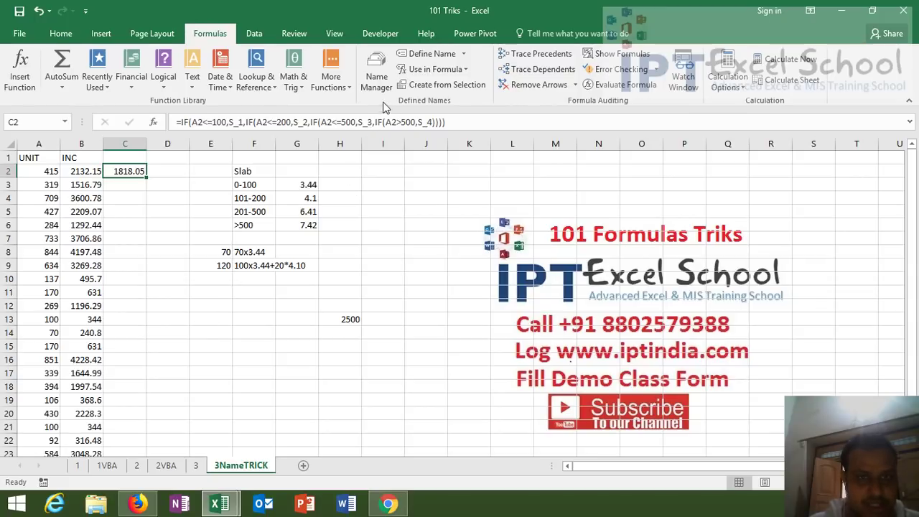
In Name Manager, wrap S_4's Refers to formula in an extra pair of parentheses.
{"action": "left_click", "coordinate": [377, 81]}
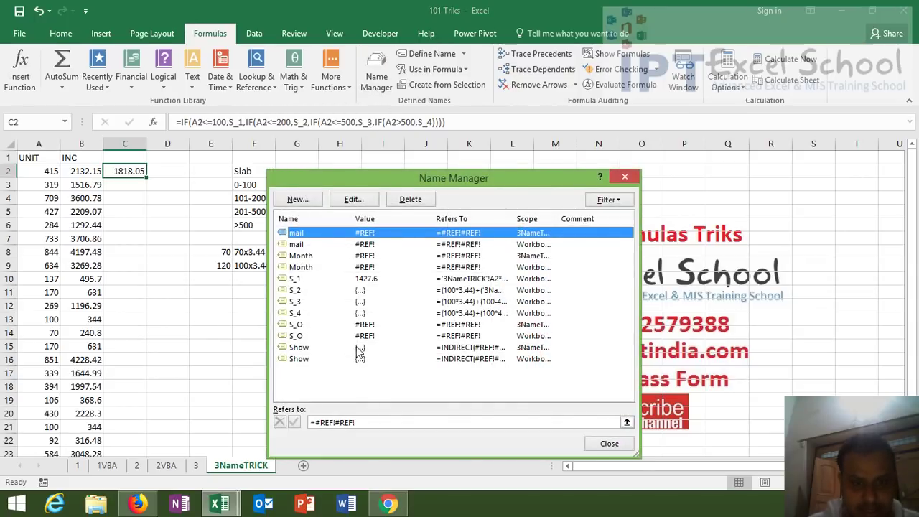
{"action": "left_click", "coordinate": [357, 313]}
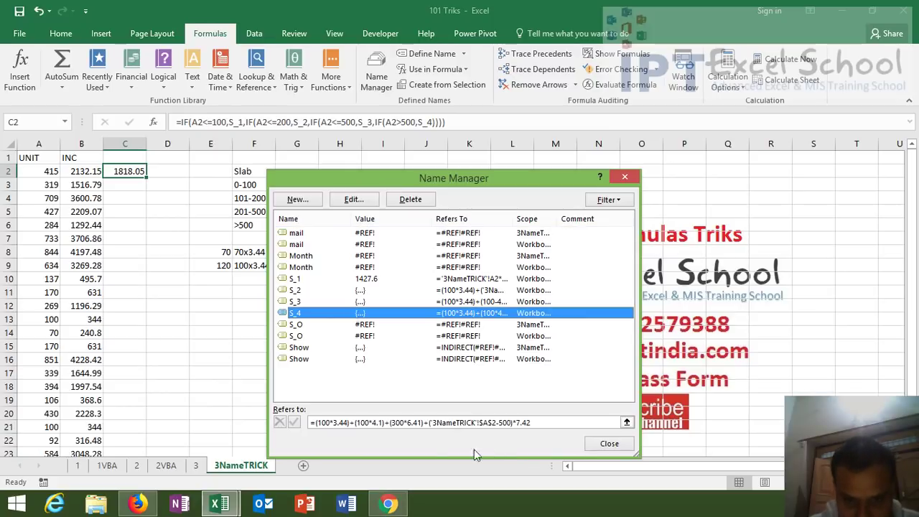
{"action": "left_click", "coordinate": [429, 423]}
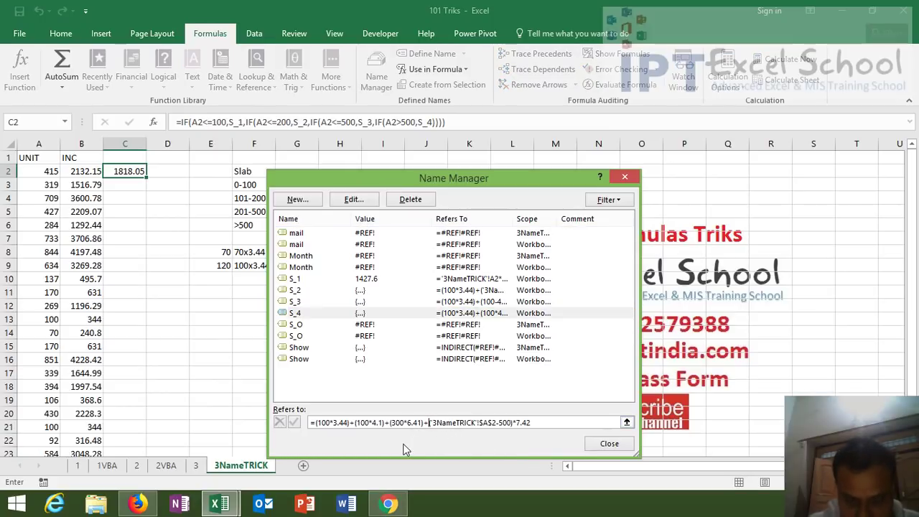
{"action": "type", "text": "("}
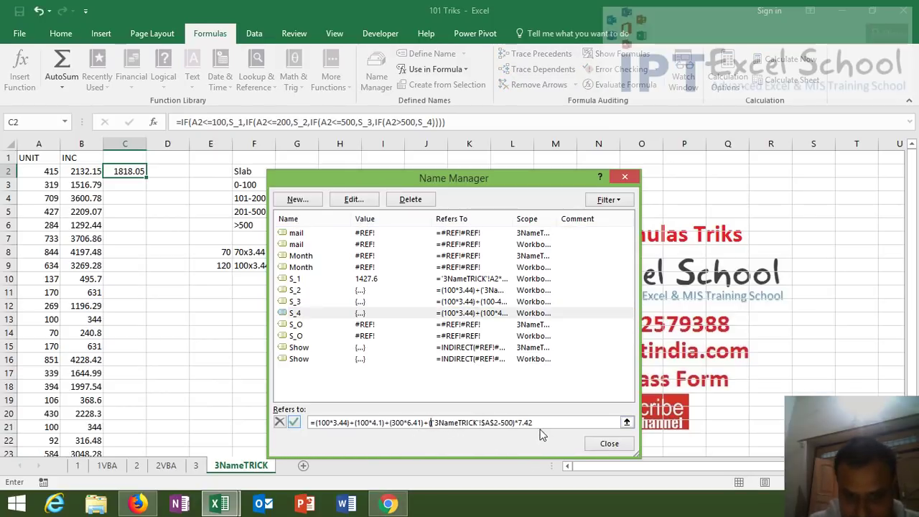
{"action": "left_click", "coordinate": [540, 422]}
{"action": "type", "text": ")"}
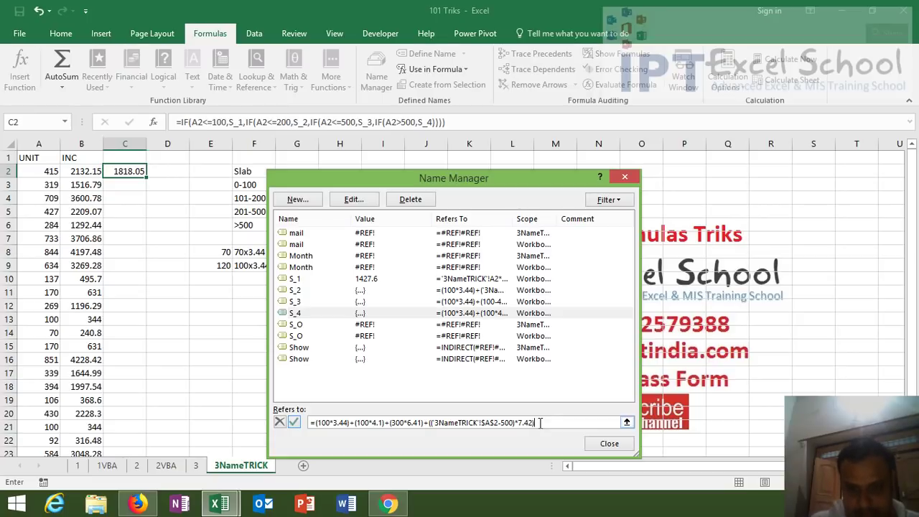
{"action": "left_click", "coordinate": [294, 422]}
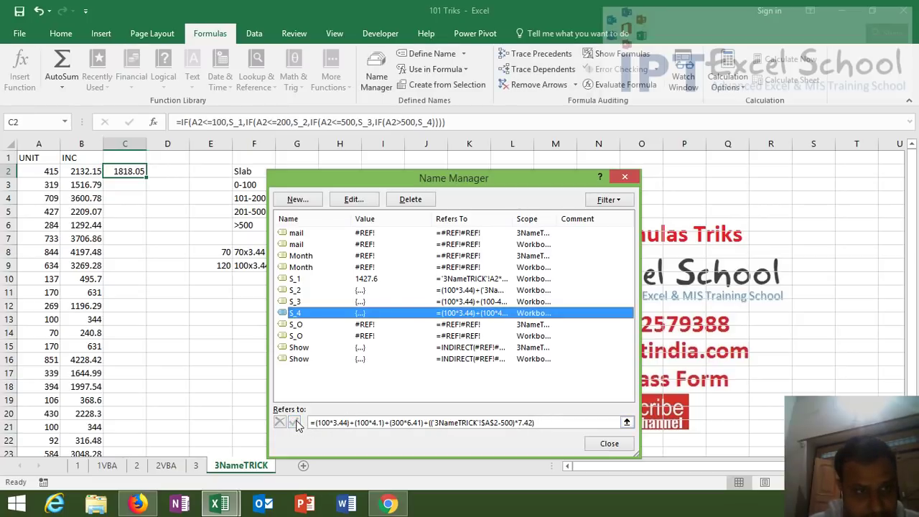
Review the S_3, S_4, S_2 and S_1 formulas, then close Name Manager.
{"action": "left_click", "coordinate": [356, 302]}
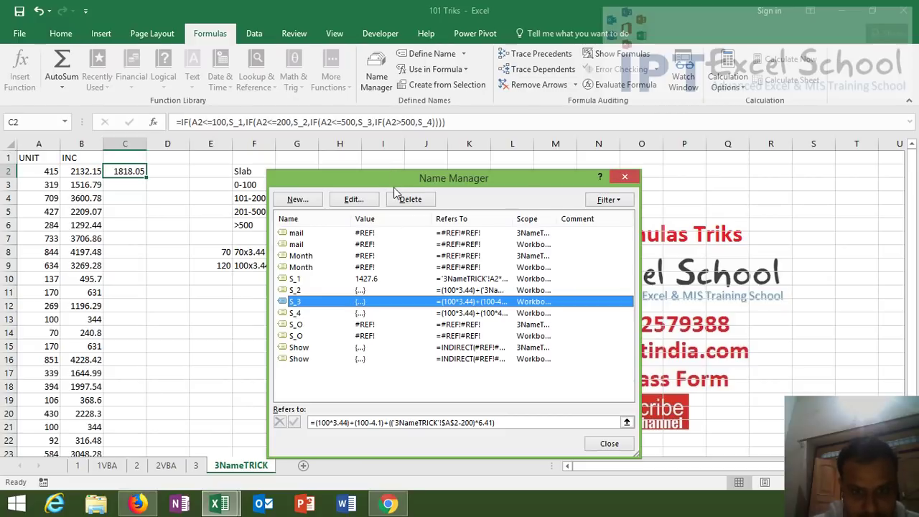
{"action": "left_click_drag", "start_coordinate": [394, 188], "coordinate": [466, 185]}
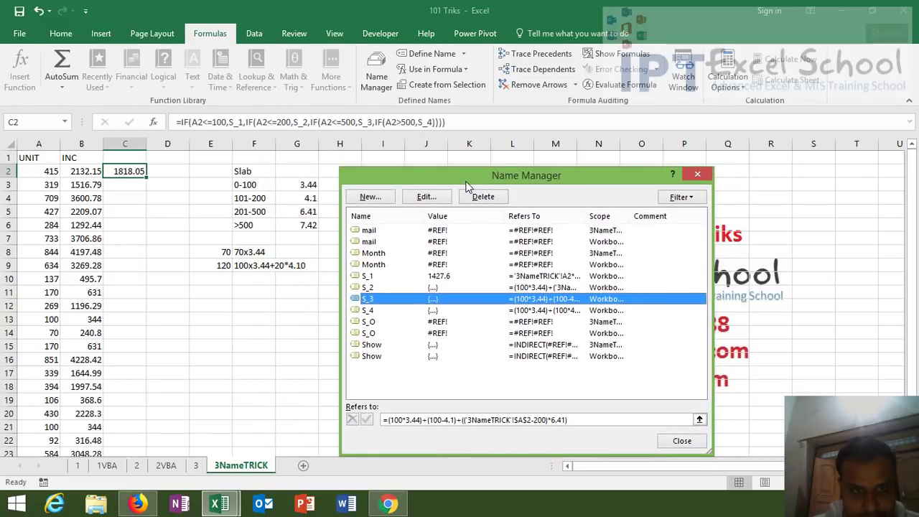
{"action": "left_click", "coordinate": [431, 313]}
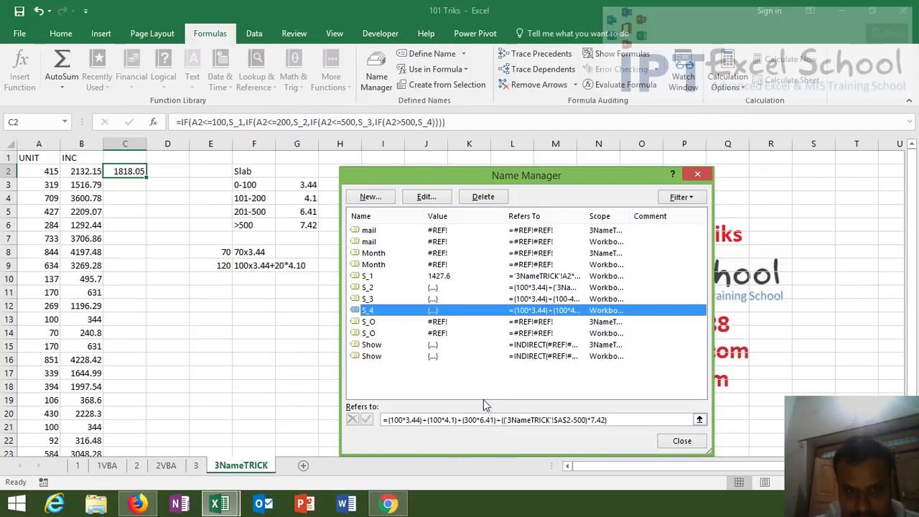
{"action": "left_click", "coordinate": [442, 302]}
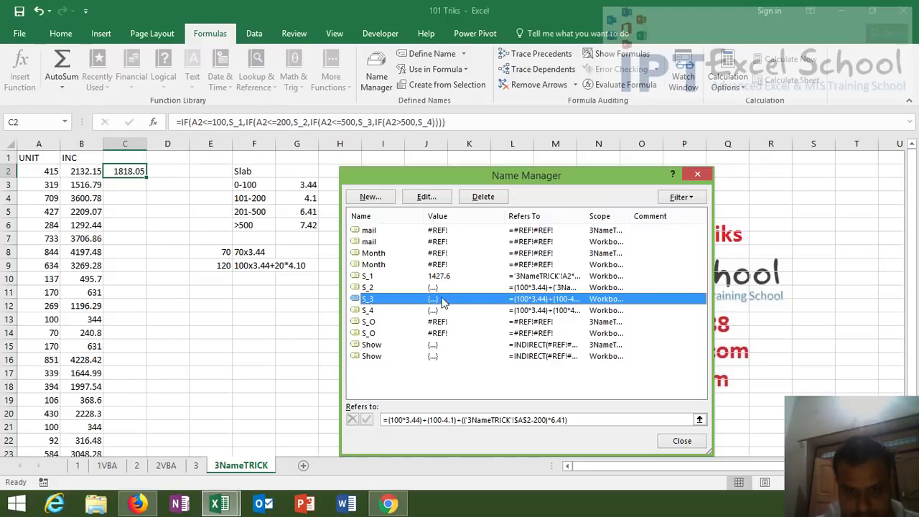
{"action": "left_click", "coordinate": [435, 289]}
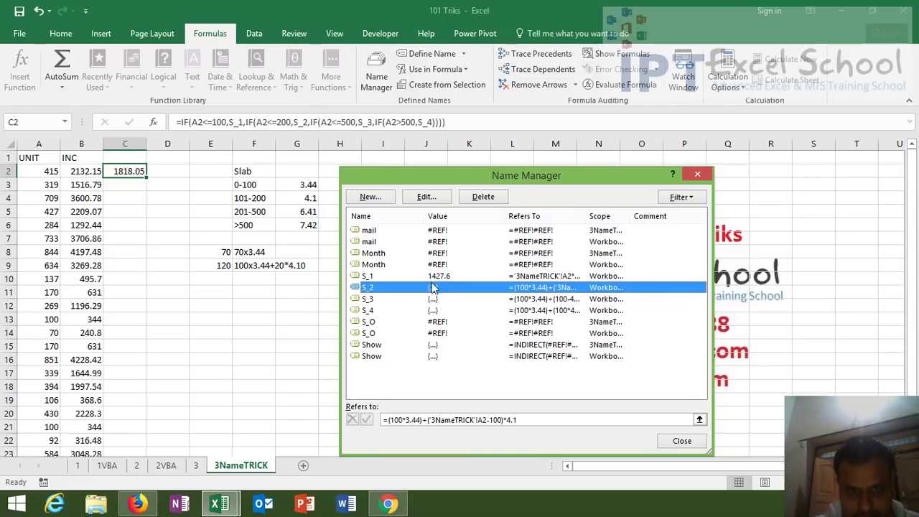
{"action": "left_click", "coordinate": [433, 280]}
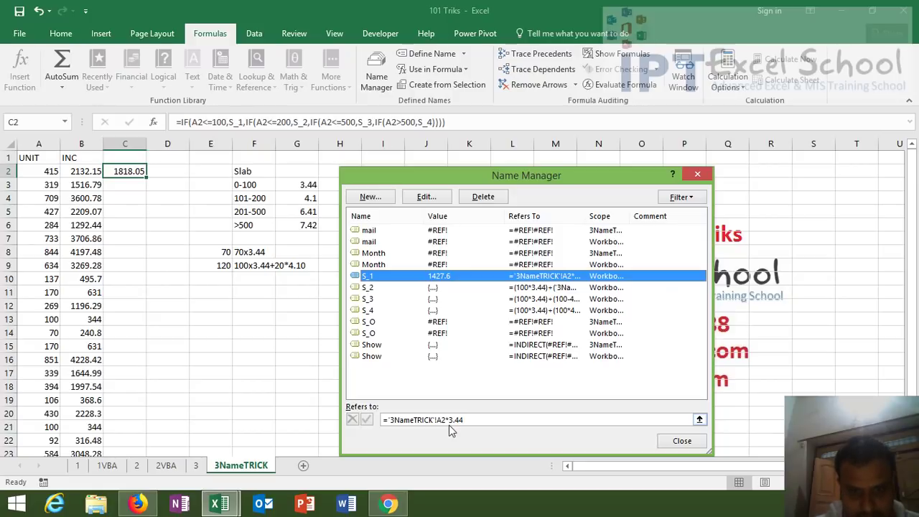
{"action": "left_click", "coordinate": [680, 442]}
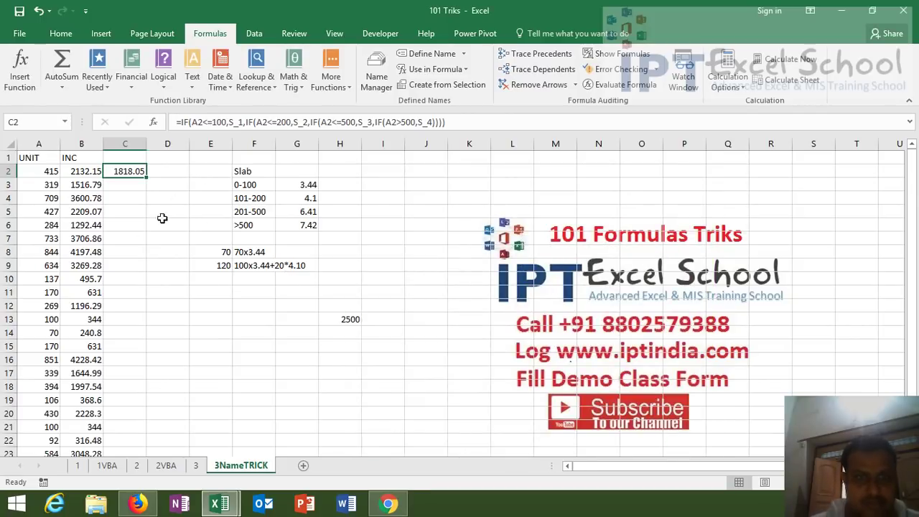
Enter the slab units 100, 100 and =415-200 in E12:E14.
{"action": "left_click", "coordinate": [215, 303]}
{"action": "type", "text": "100"}
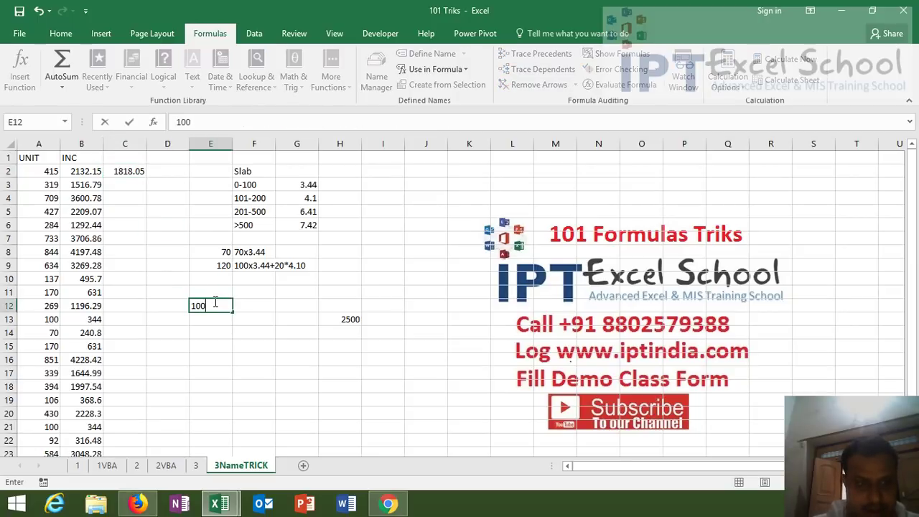
{"action": "key", "text": "Return"}
{"action": "left_click", "coordinate": [214, 301]}
{"action": "key", "text": "Return"}
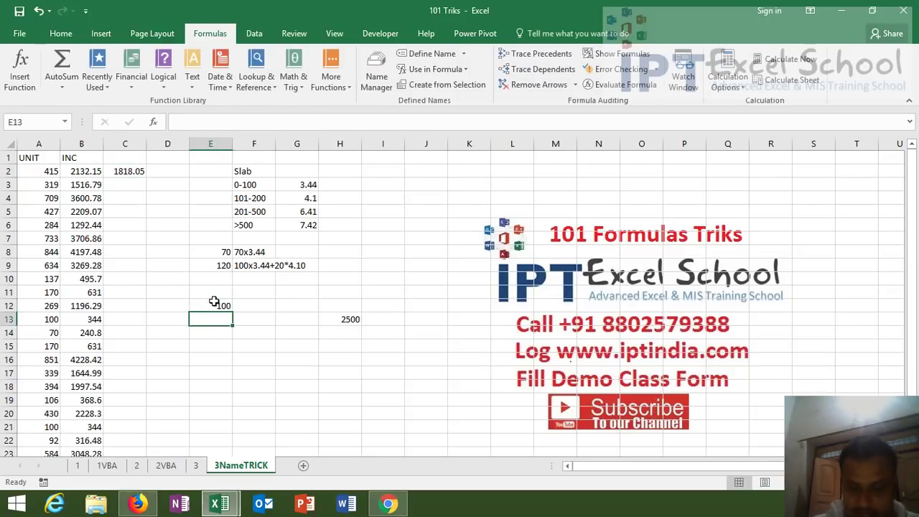
{"action": "type", "text": "100"}
{"action": "key", "text": "ctrl+Return"}
{"action": "key", "text": "Return"}
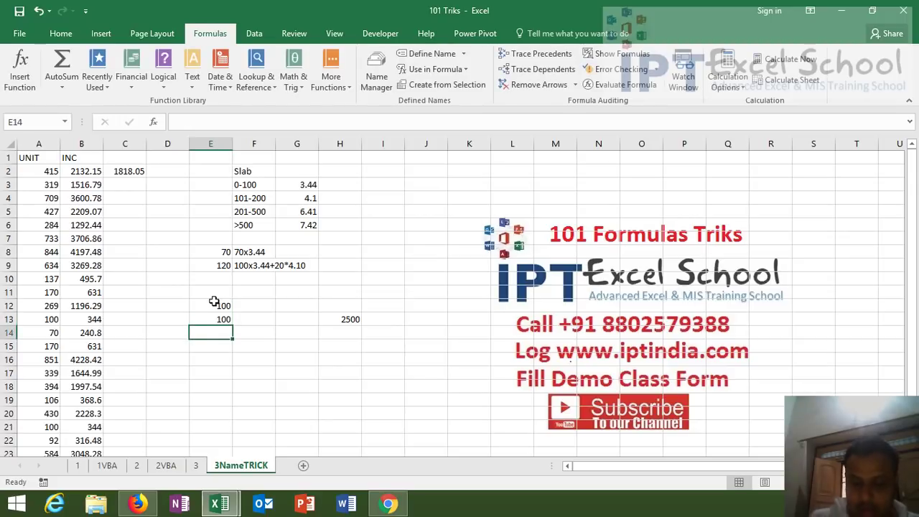
{"action": "type", "text": "="}
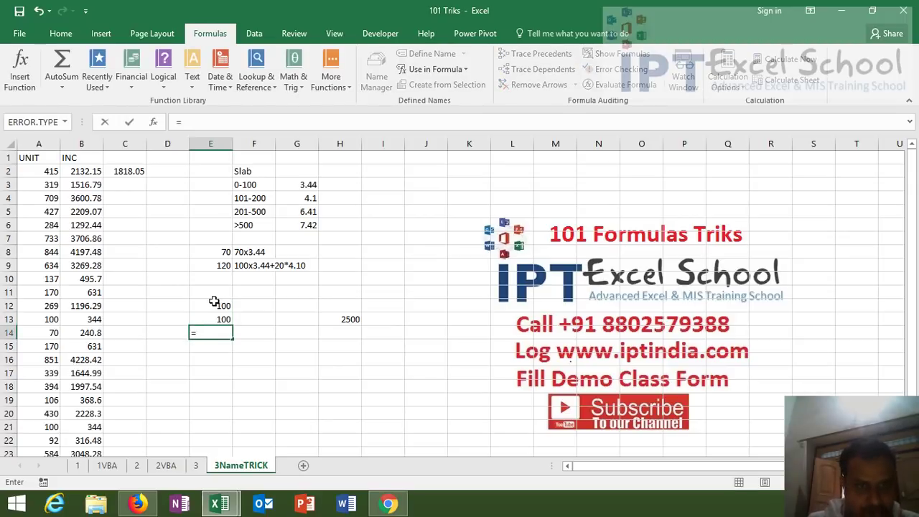
{"action": "type", "text": "415-200"}
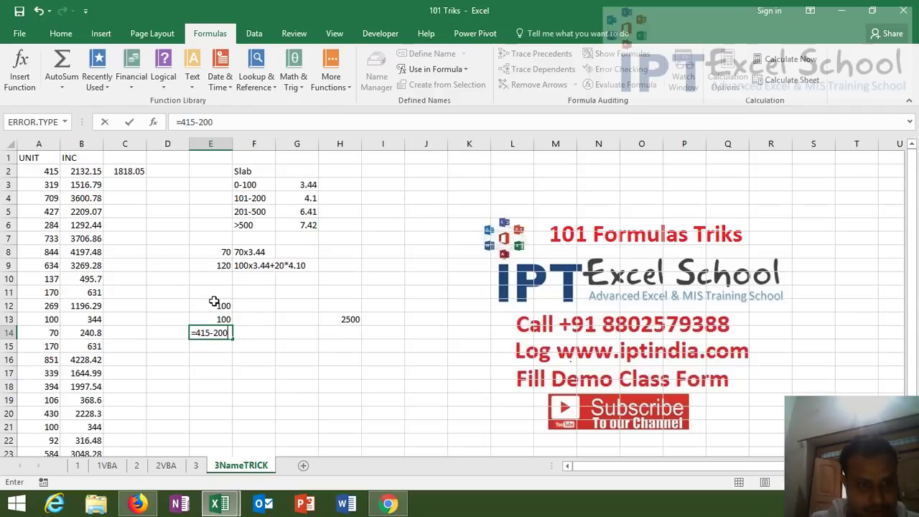
{"action": "key", "text": "Tab"}
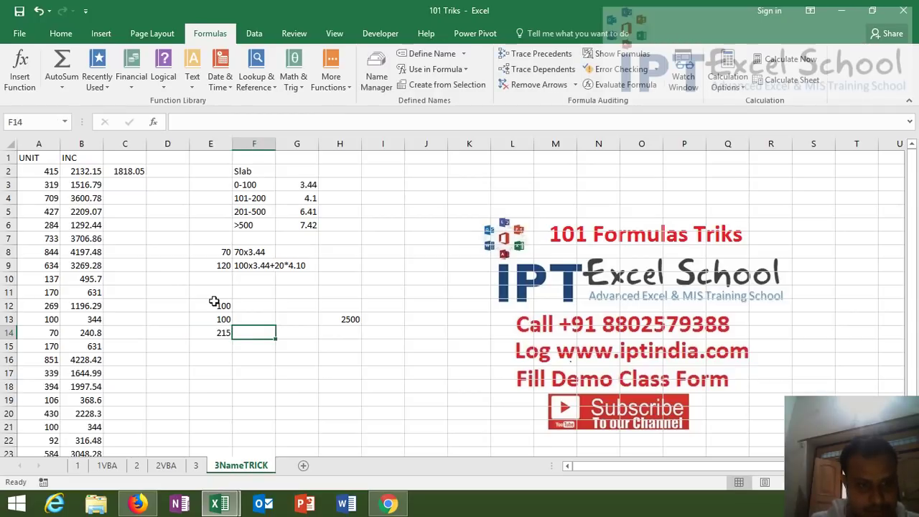
Apply the rates in F12:F14 with =E12*3.44, =E13*4.1 and =E14*6.41.
{"action": "key", "text": "Up"}
{"action": "key", "text": "Up"}
{"action": "type", "text": "="}
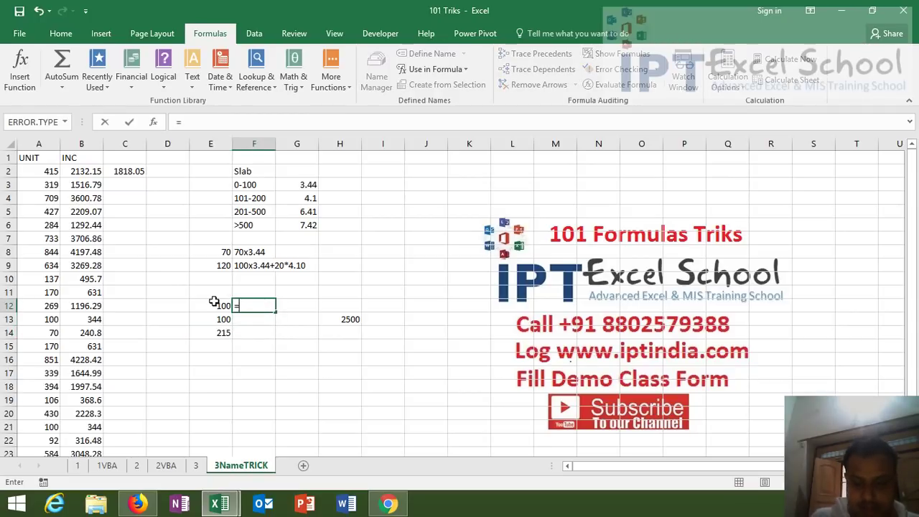
{"action": "left_click", "coordinate": [214, 304]}
{"action": "type", "text": "*"}
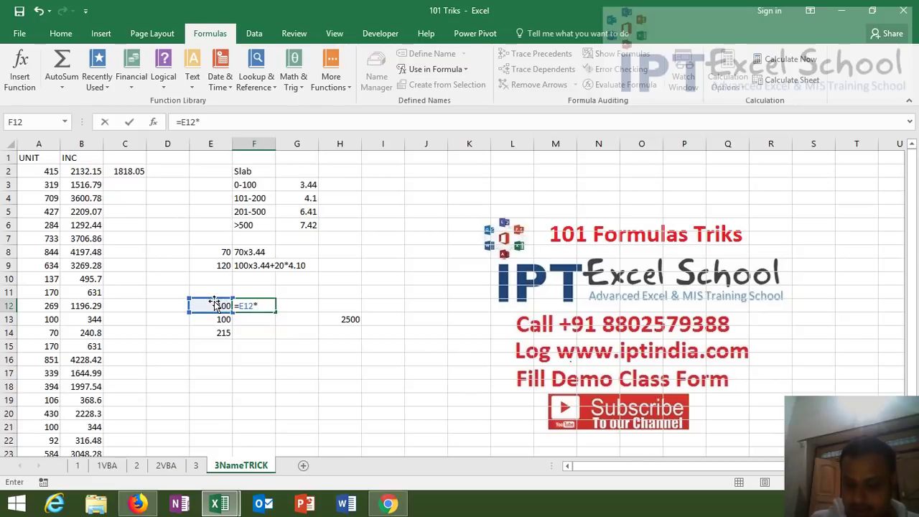
{"action": "type", "text": "44"}
{"action": "key", "text": "Return"}
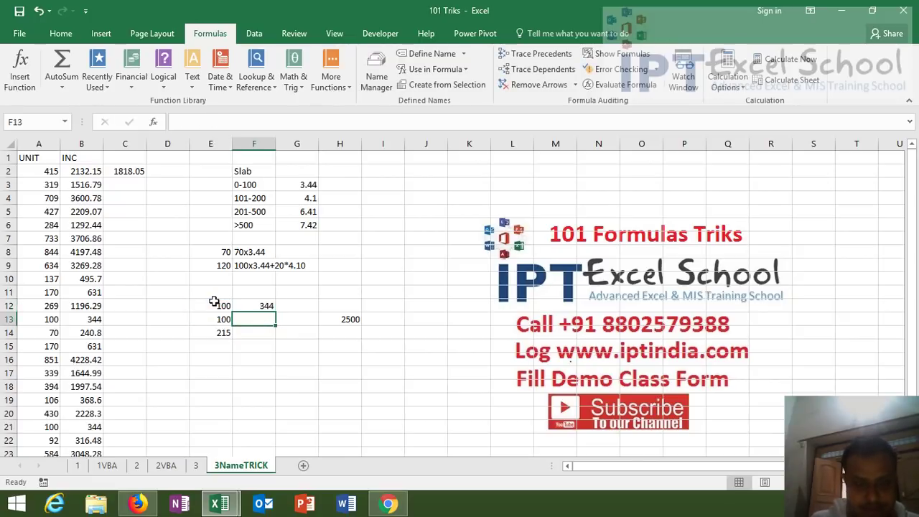
{"action": "type", "text": "="}
{"action": "left_click", "coordinate": [211, 318]}
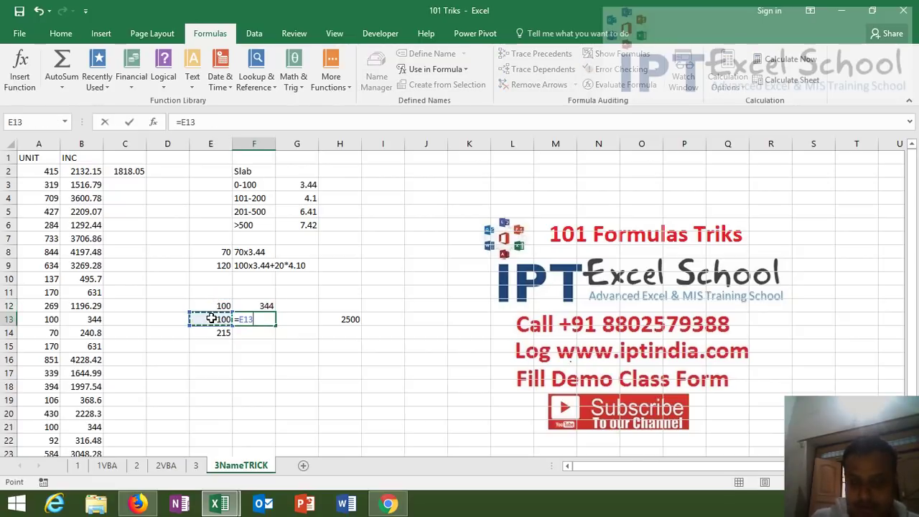
{"action": "type", "text": "*4."}
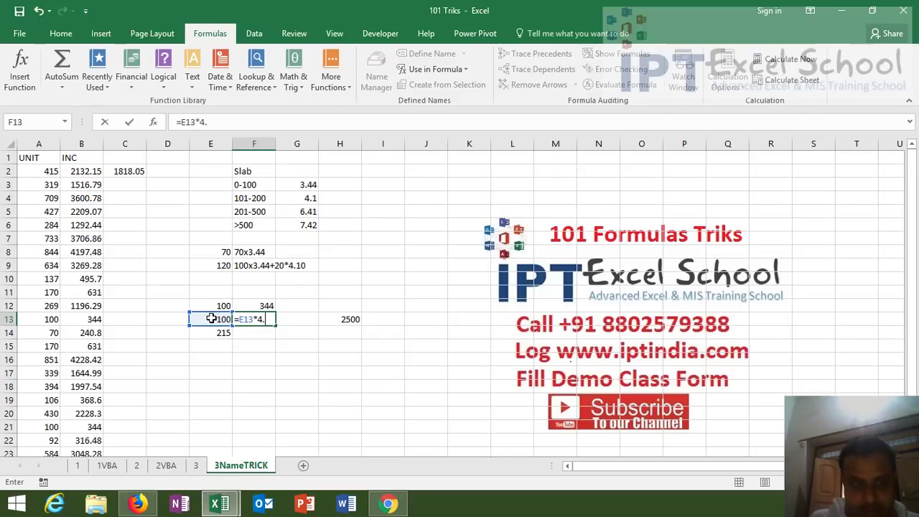
{"action": "type", "text": "1"}
{"action": "key", "text": "Return"}
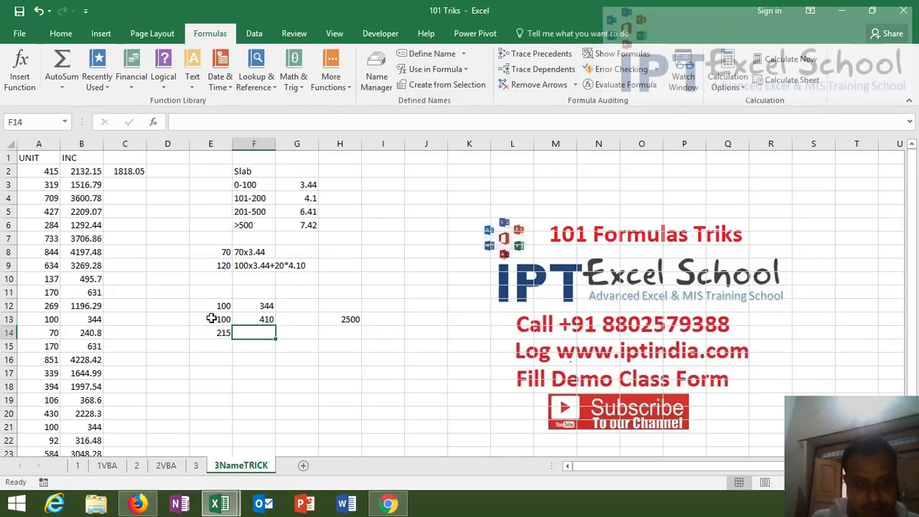
{"action": "type", "text": "="}
{"action": "left_click", "coordinate": [209, 333]}
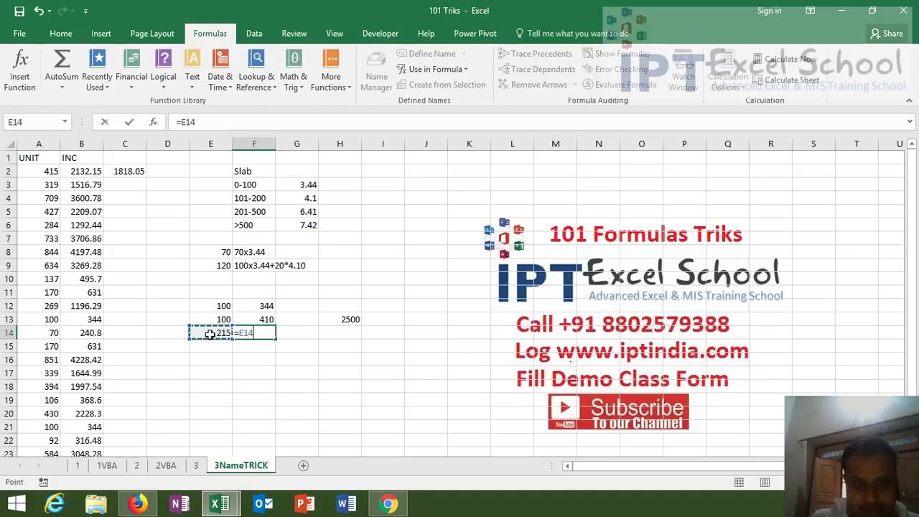
{"action": "type", "text": "*6.41"}
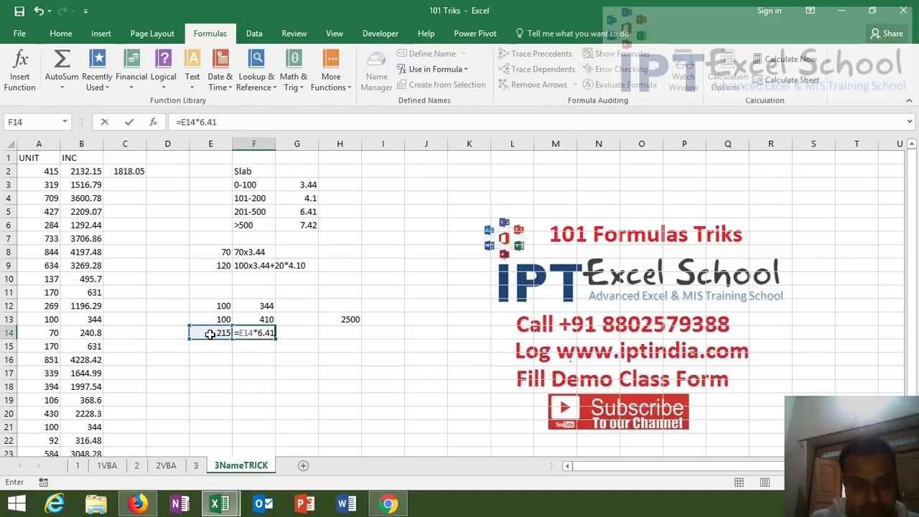
{"action": "key", "text": "Return"}
Total the three slab charges in F15 with =F12+F14+F13, giving 2132.15.
{"action": "type", "text": "="}
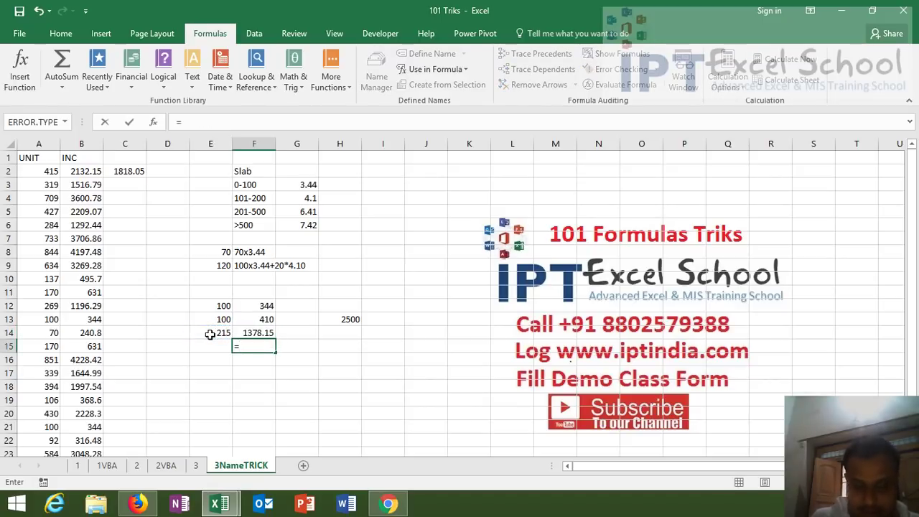
{"action": "key", "text": "Up"}
{"action": "key", "text": "Up"}
{"action": "key", "text": "Up"}
{"action": "type", "text": "+"}
{"action": "key", "text": "Up"}
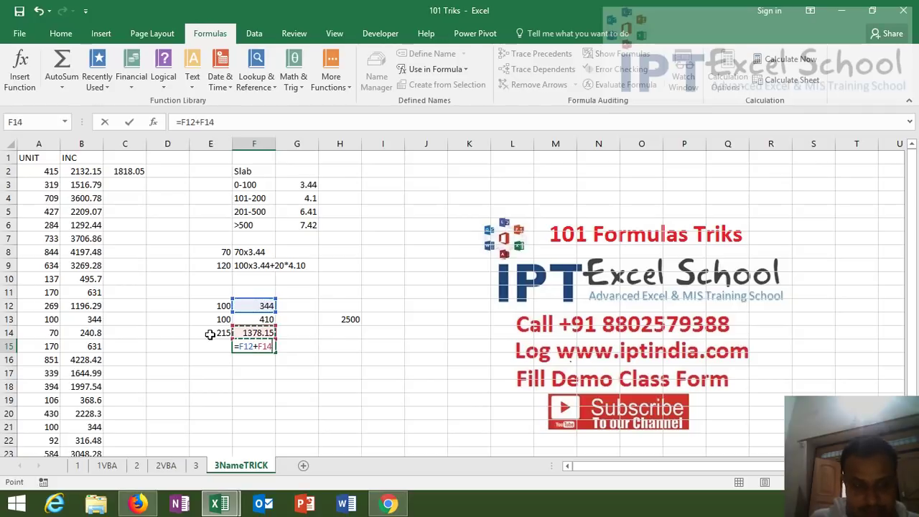
{"action": "type", "text": "+"}
{"action": "key", "text": "Up"}
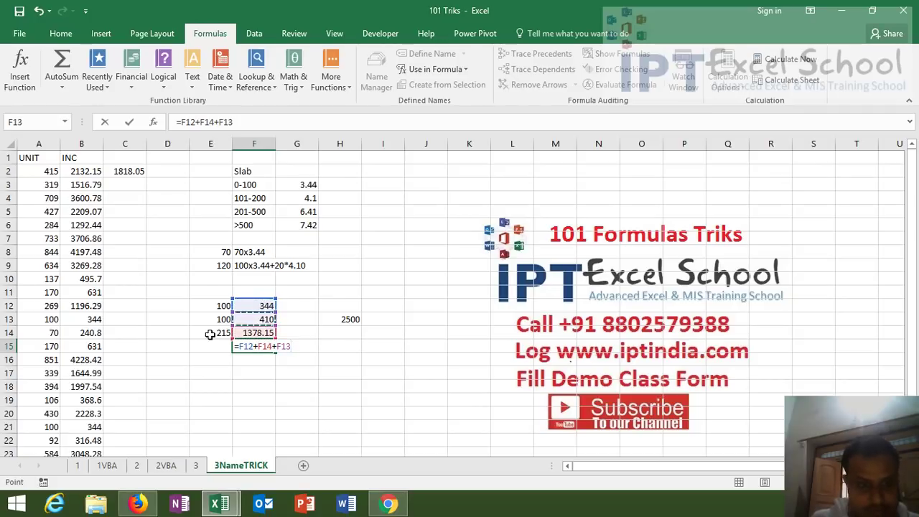
{"action": "key", "text": "Return"}
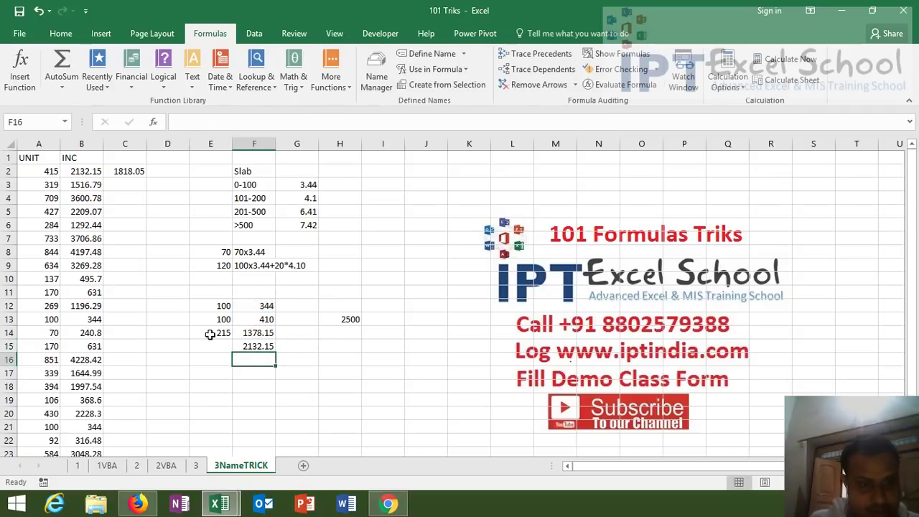
{"action": "key", "text": "Up"}
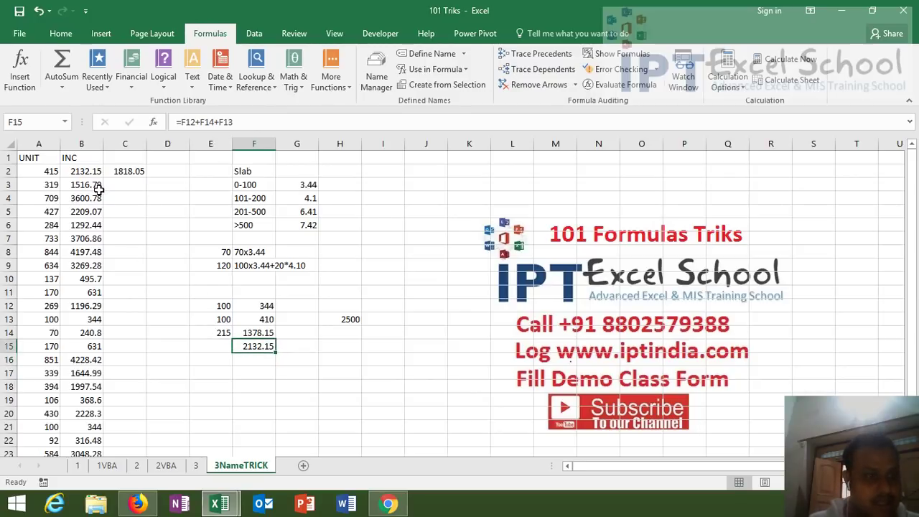
Replace C2's nested IF formula with =S_3, which still returns 1818.05.
{"action": "left_click", "coordinate": [115, 172]}
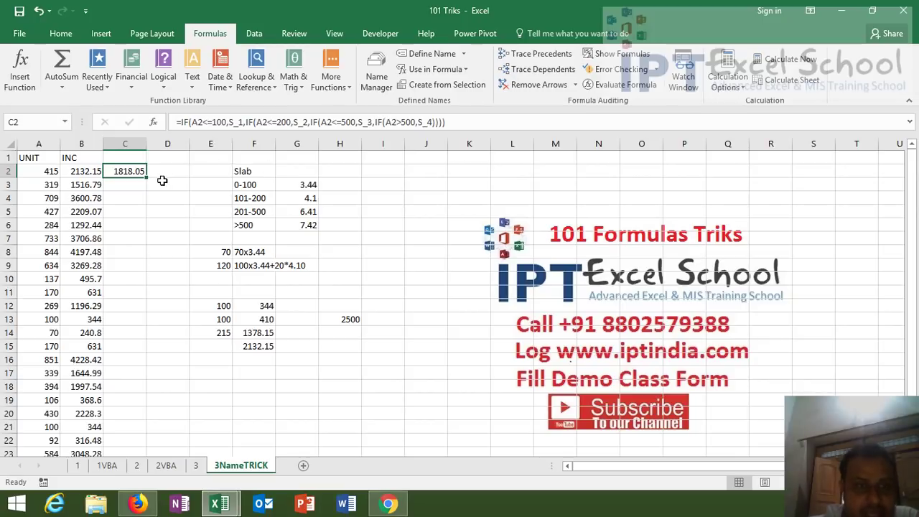
{"action": "key", "text": "Delete"}
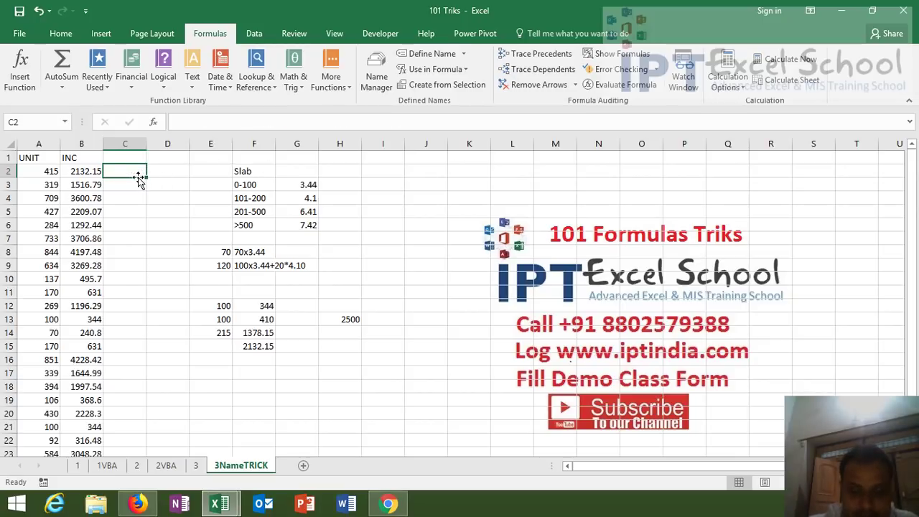
{"action": "type", "text": "=S"}
{"action": "key", "text": "Down"}
{"action": "key", "text": "Down"}
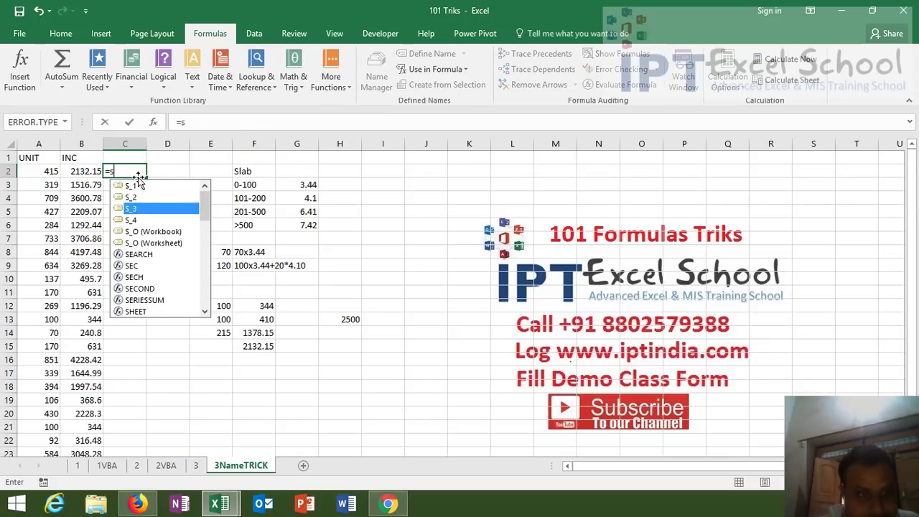
{"action": "key", "text": "Tab"}
{"action": "key", "text": "Return"}
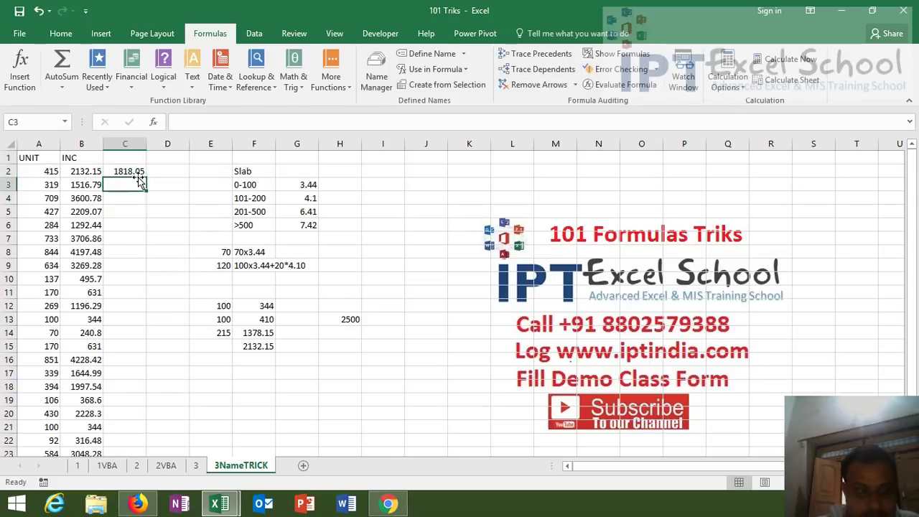
{"action": "left_click", "coordinate": [139, 172]}
In Name Manager, fix S_3's middle term to (100*4.1) so C2 returns 2132.15.
{"action": "left_click", "coordinate": [375, 81]}
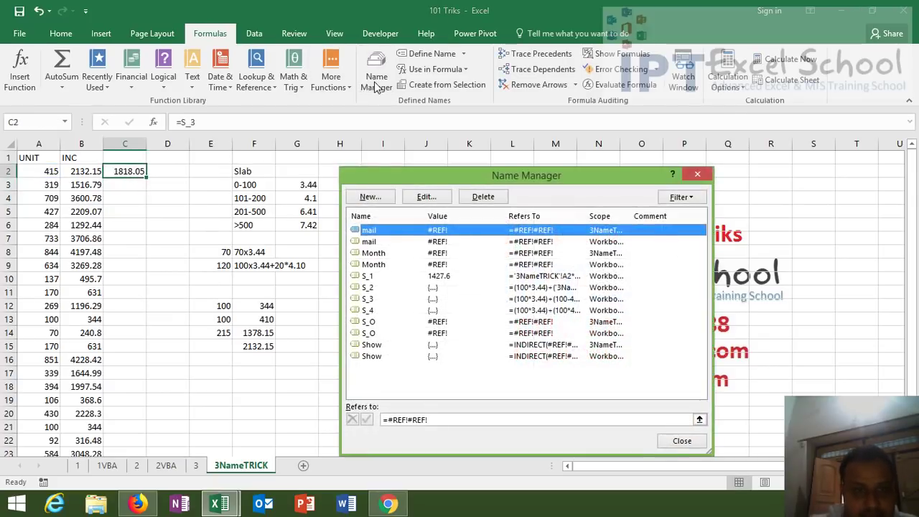
{"action": "left_click", "coordinate": [403, 299]}
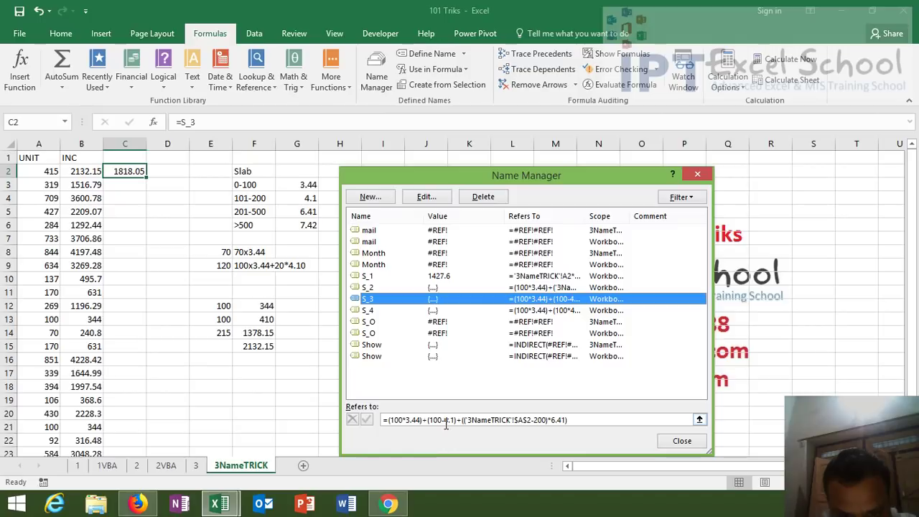
{"action": "left_click", "coordinate": [444, 423]}
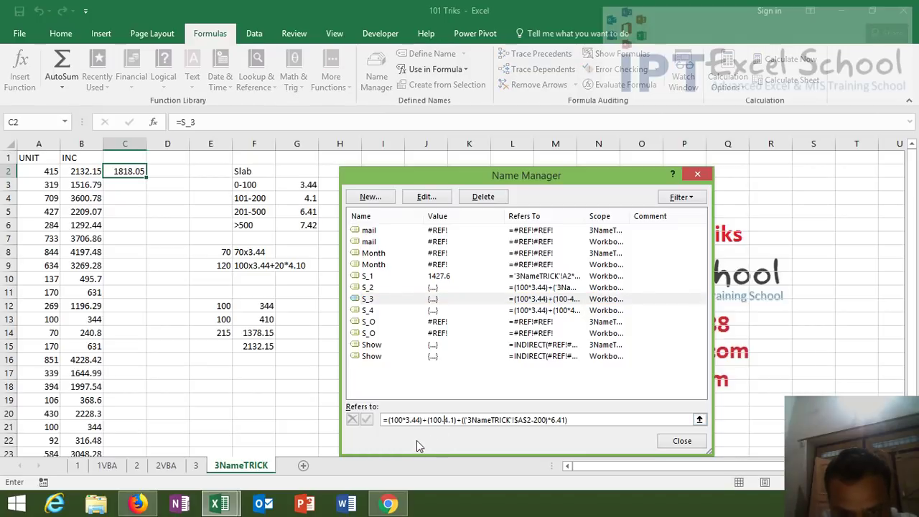
{"action": "key", "text": "BackSpace"}
{"action": "type", "text": "*"}
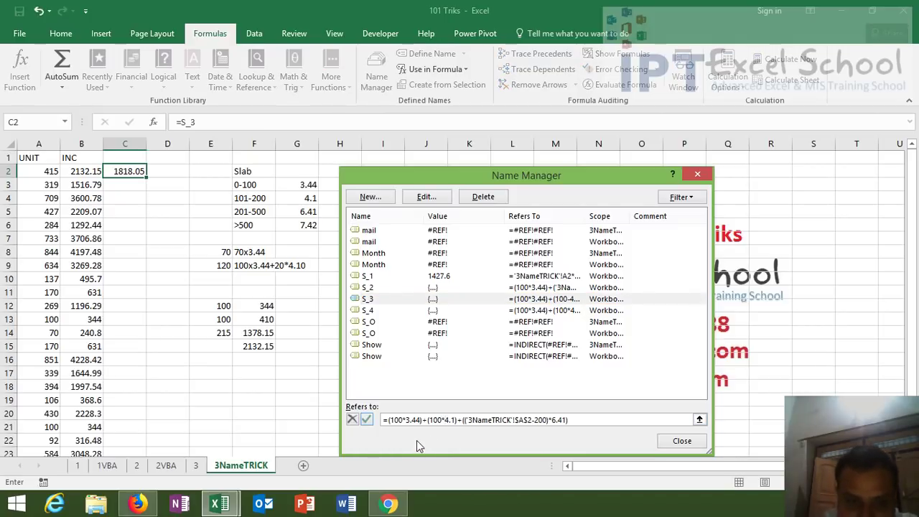
{"action": "left_click", "coordinate": [367, 420]}
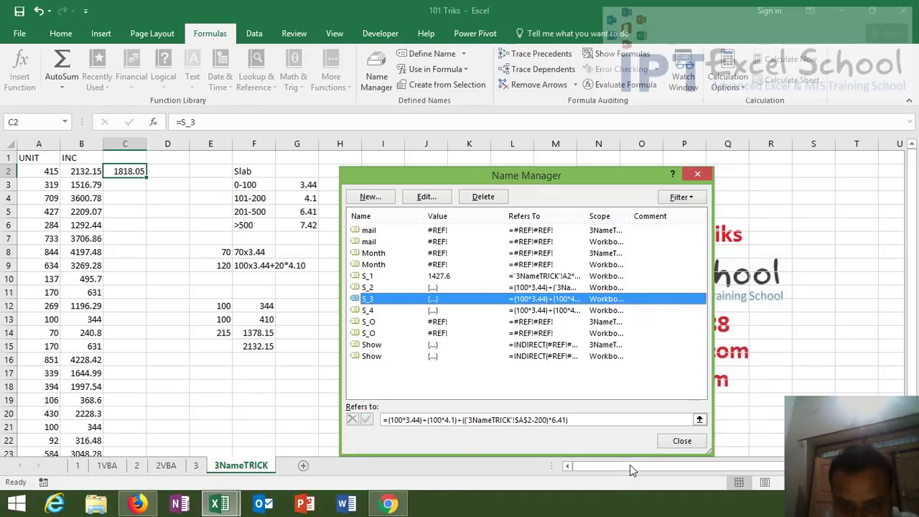
{"action": "left_click", "coordinate": [675, 443]}
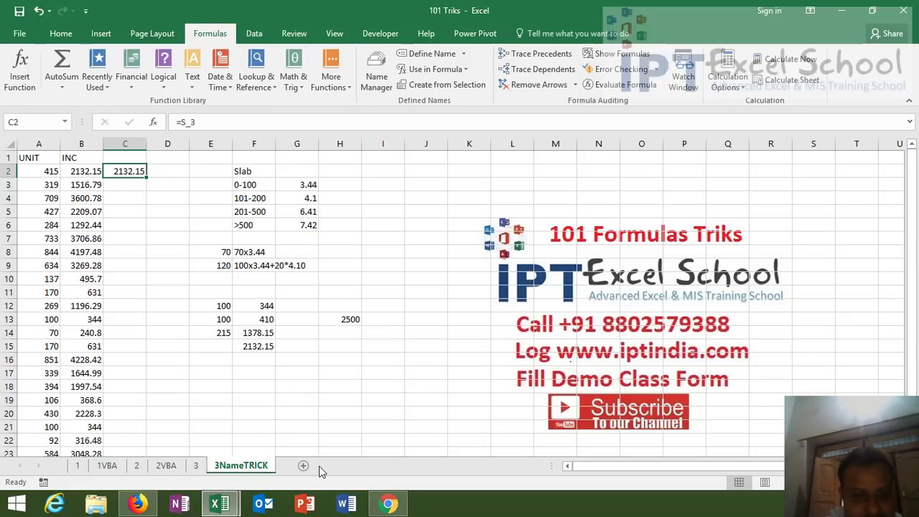
{"action": "double_click", "coordinate": [145, 178]}
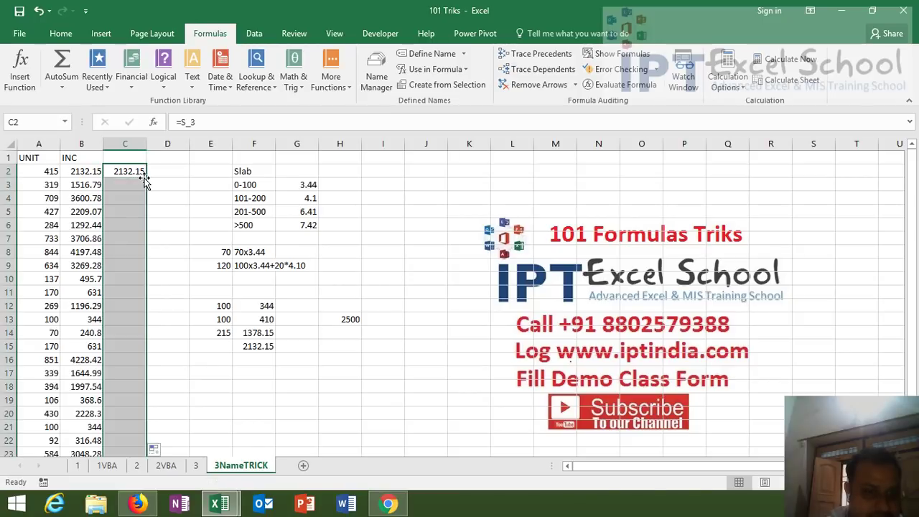
{"action": "left_click", "coordinate": [136, 171]}
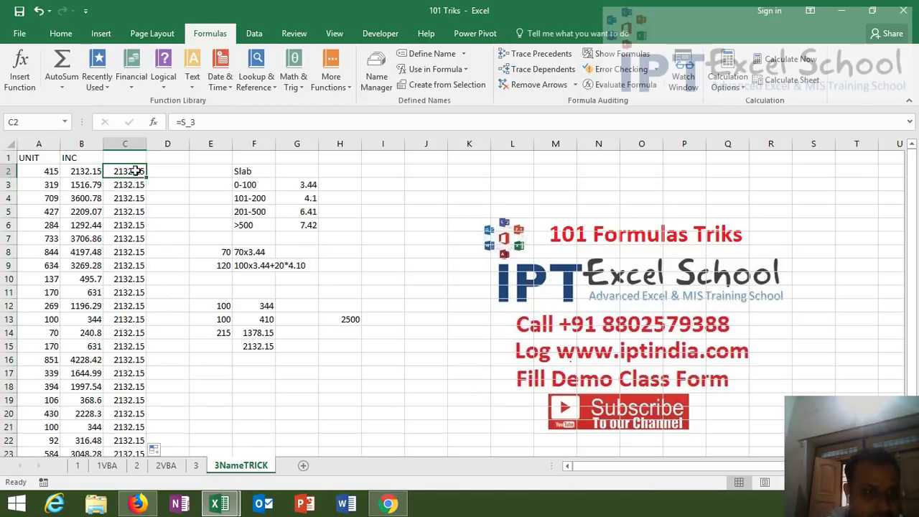
{"action": "key", "text": "ctrl+z"}
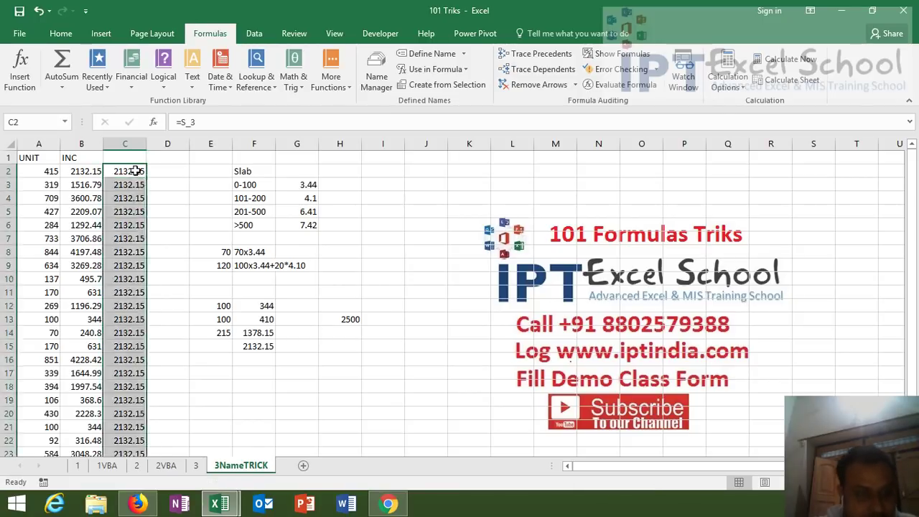
Start C2's formula as =IF(A2<=100,S_1,IF(A2<=200, with the first two conditions.
{"action": "type", "text": "="}
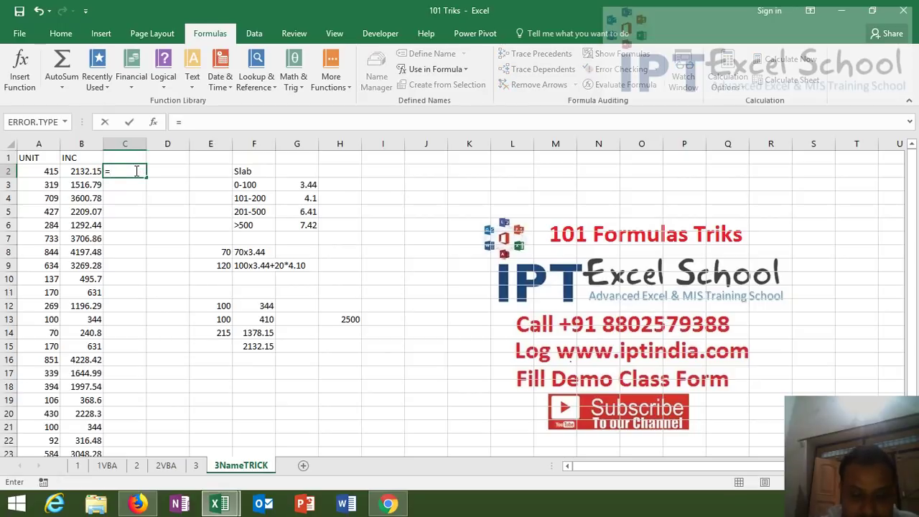
{"action": "type", "text": "o"}
{"action": "key", "text": "BackSpace"}
{"action": "type", "text": "if("}
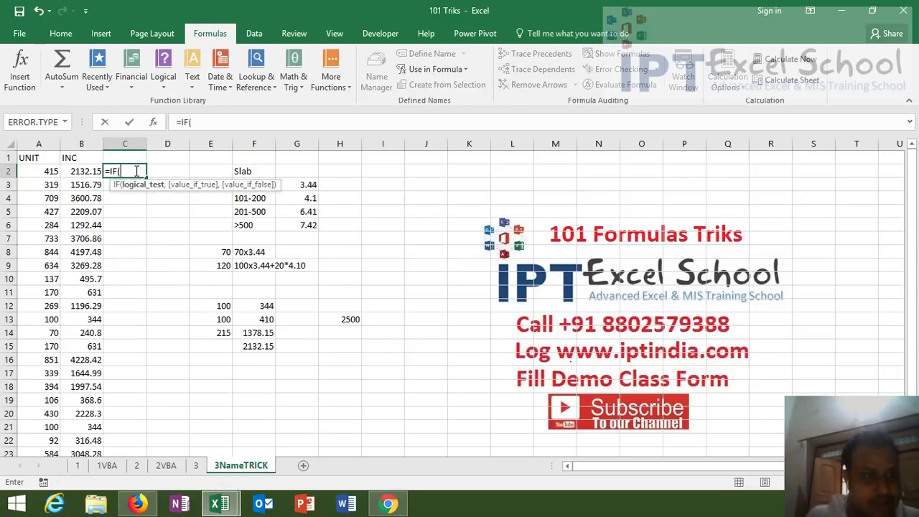
{"action": "key", "text": "Left"}
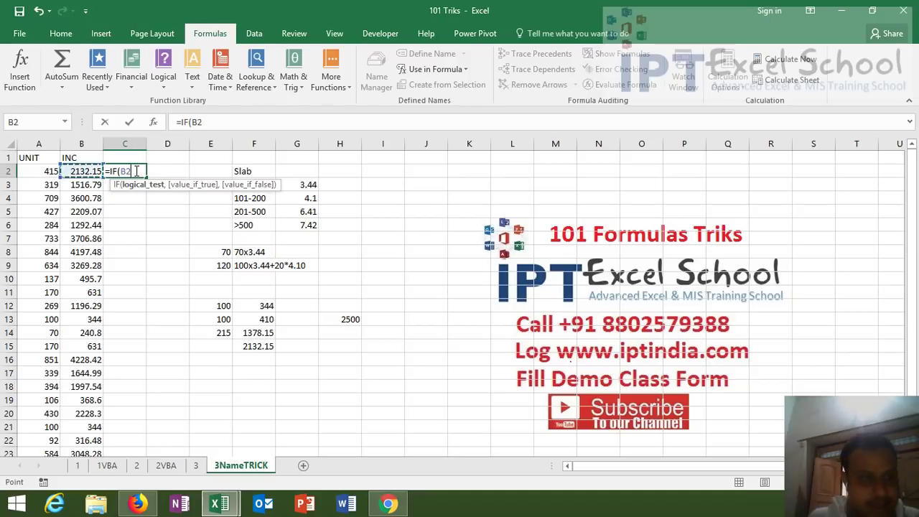
{"action": "key", "text": "Left"}
{"action": "type", "text": "<"}
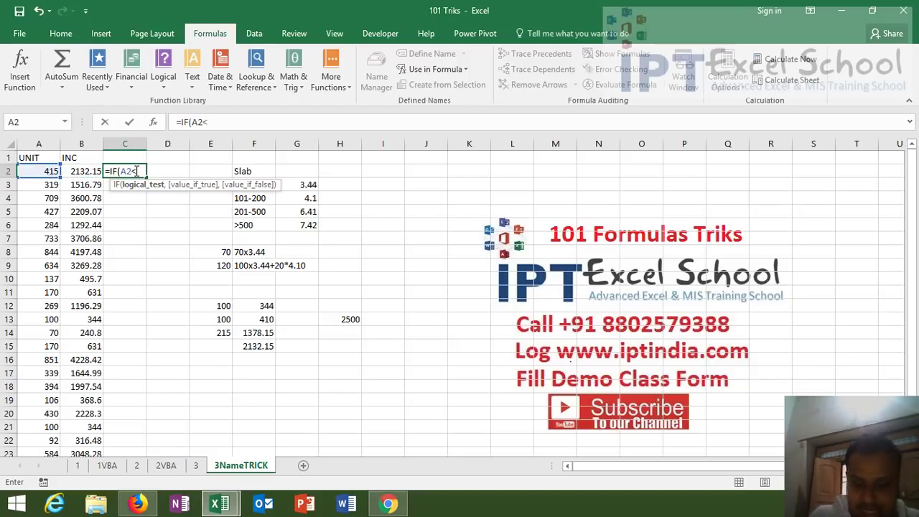
{"action": "type", "text": "=1"}
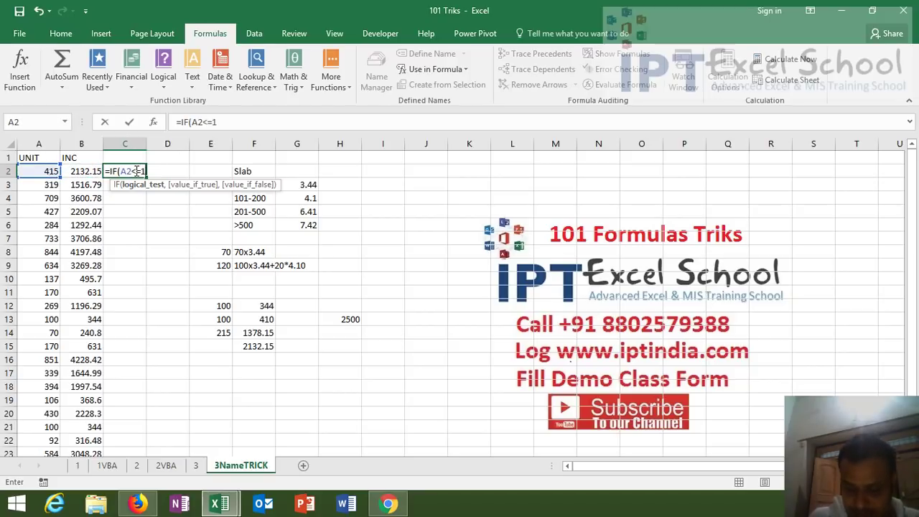
{"action": "type", "text": "00,s"}
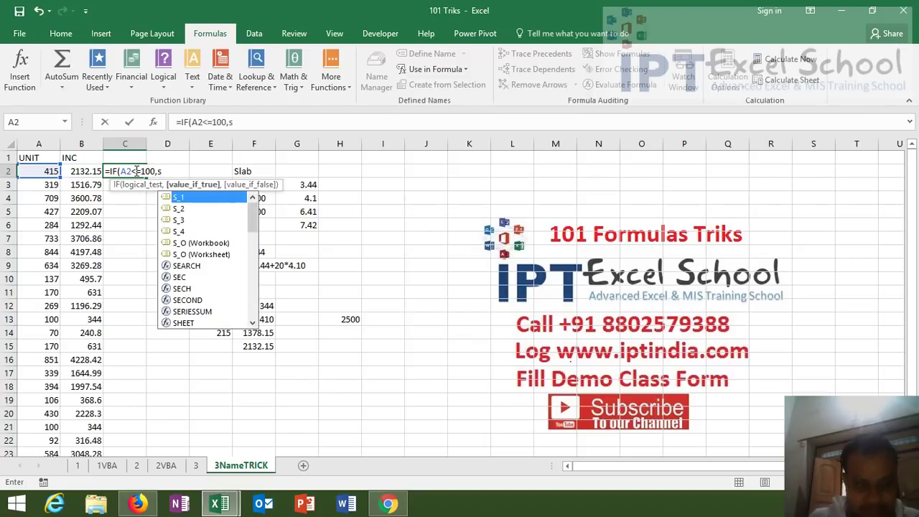
{"action": "key", "text": "Tab"}
{"action": "type", "text": ",i"}
{"action": "key", "text": "Tab"}
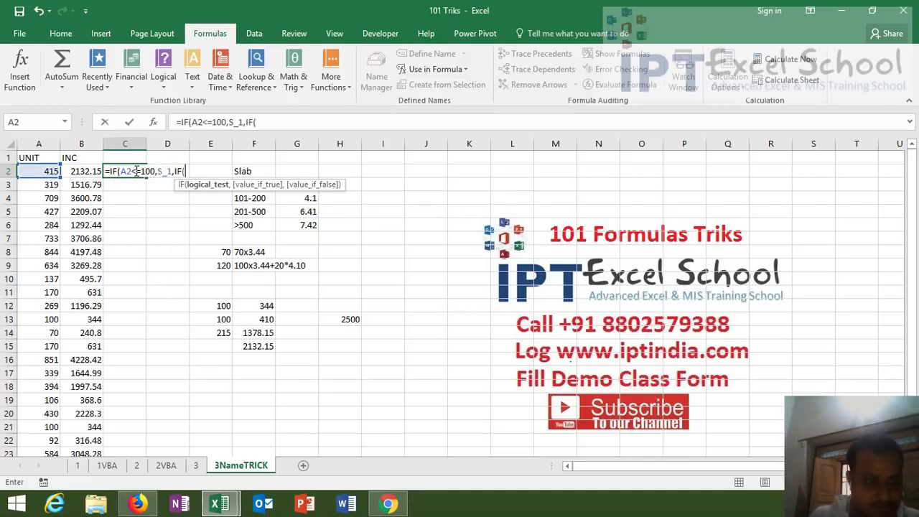
{"action": "left_click", "coordinate": [44, 171]}
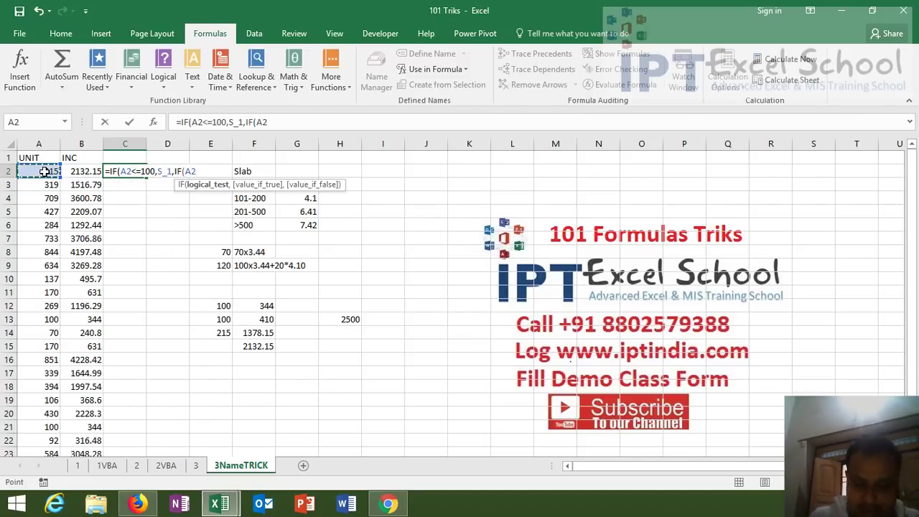
{"action": "type", "text": "<="}
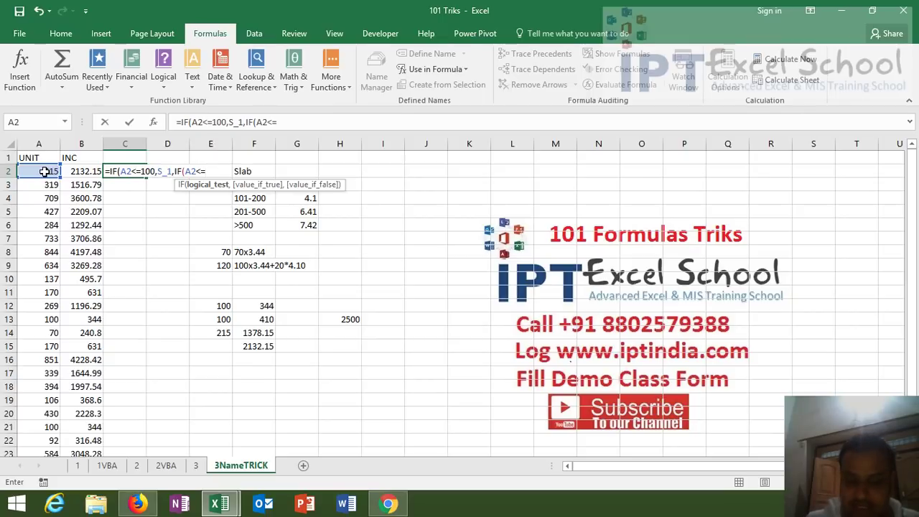
{"action": "type", "text": "200,"}
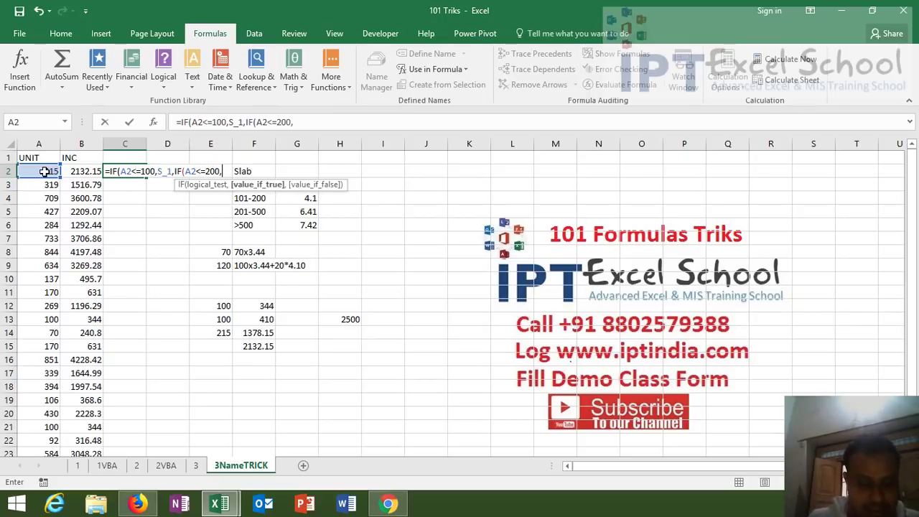
{"action": "type", "text": "S_2"}
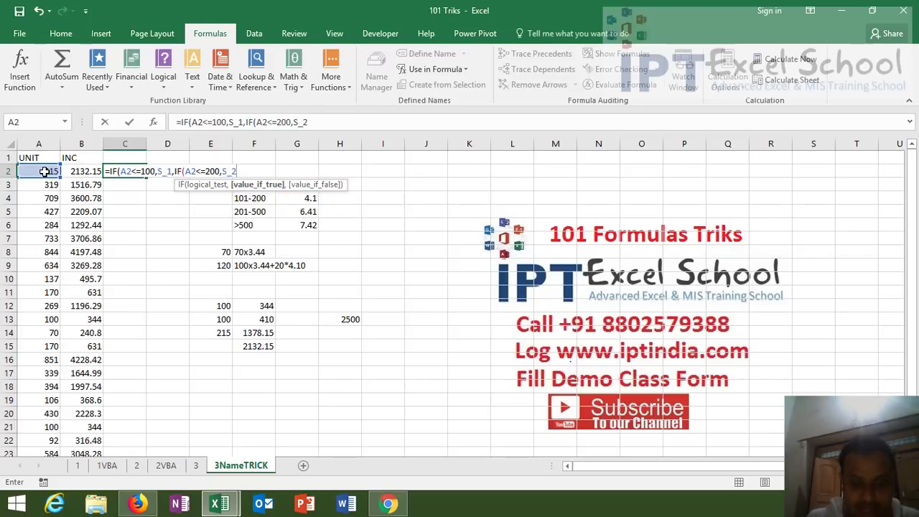
{"action": "type", "text": "of"}
{"action": "key", "text": "Return"}
{"action": "key", "text": "Return"}
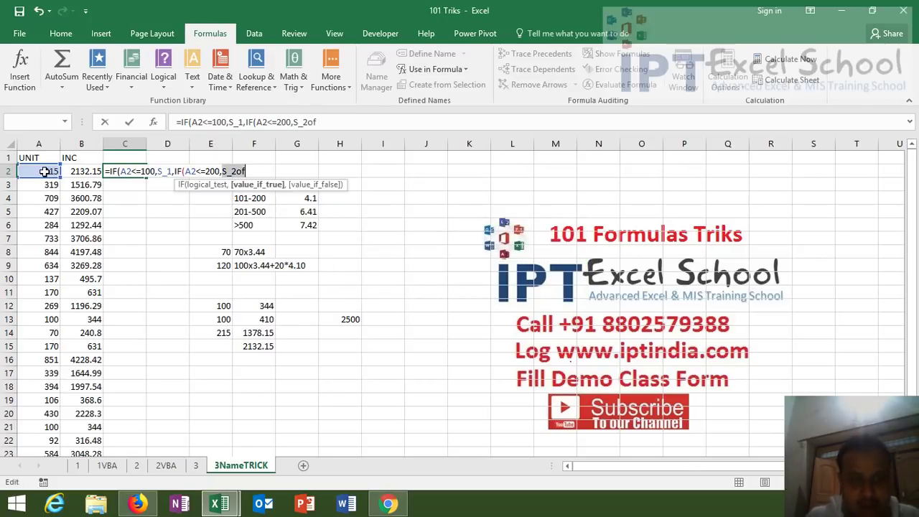
{"action": "key", "text": "BackSpace"}
{"action": "key", "text": "BackSpace"}
{"action": "key", "text": "BackSpace"}
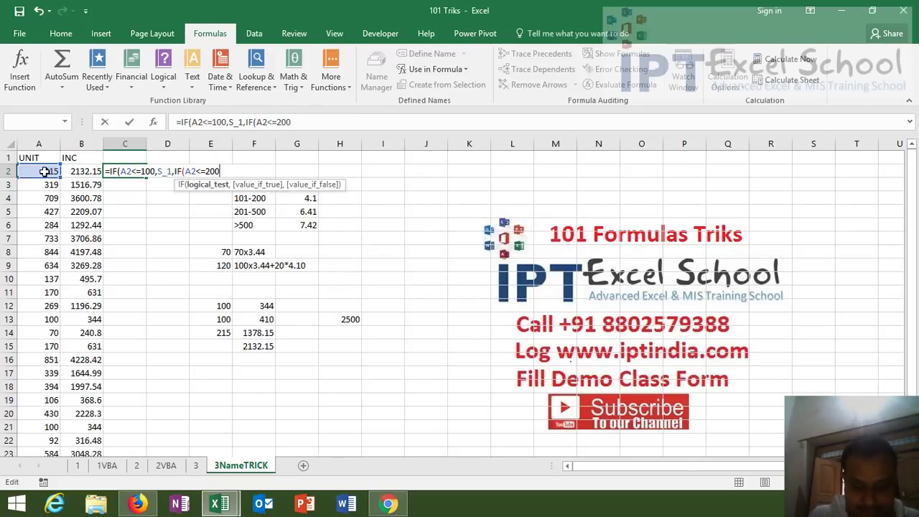
Complete the formula with S_2, IF(A2<=500,S_3, and S_4 as the final fallback.
{"action": "type", "text": ",s"}
{"action": "key", "text": "Down"}
{"action": "key", "text": "Down"}
{"action": "key", "text": "Up"}
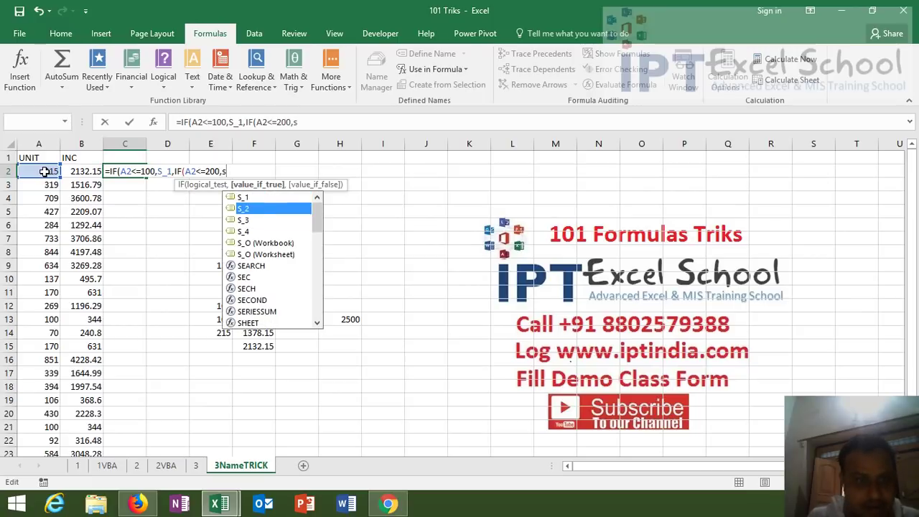
{"action": "key", "text": "Tab"}
{"action": "type", "text": ",if"}
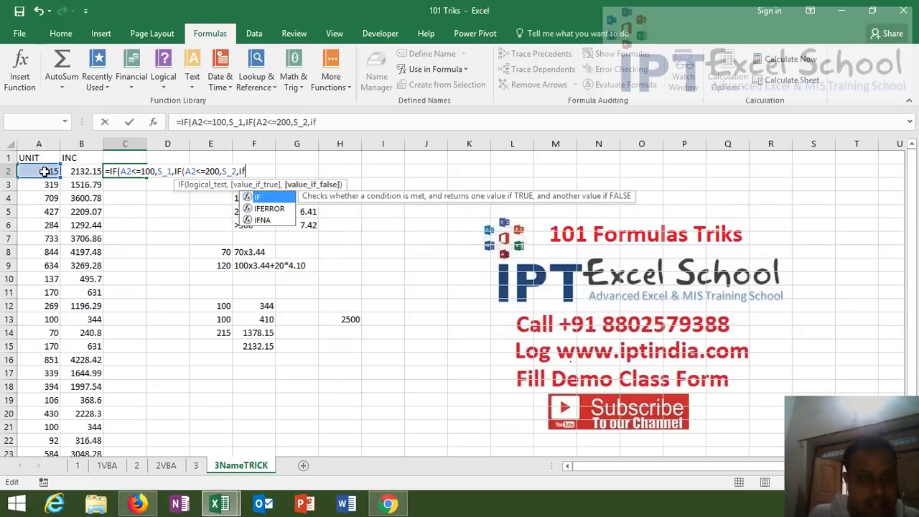
{"action": "key", "text": "Tab"}
{"action": "left_click", "coordinate": [35, 172]}
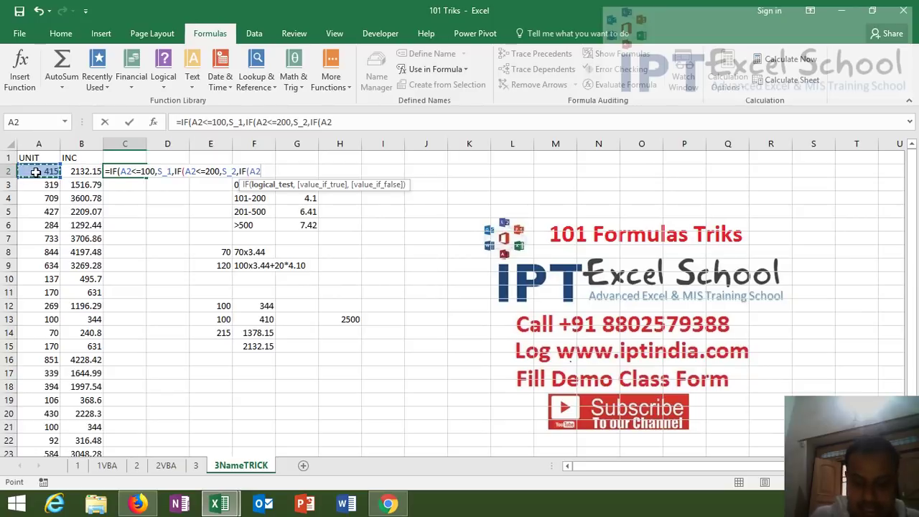
{"action": "type", "text": "<="}
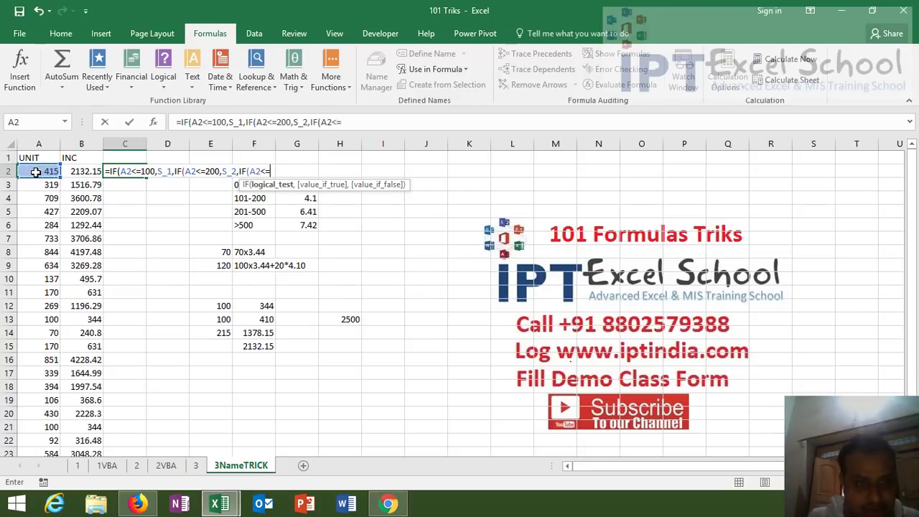
{"action": "type", "text": "500,"}
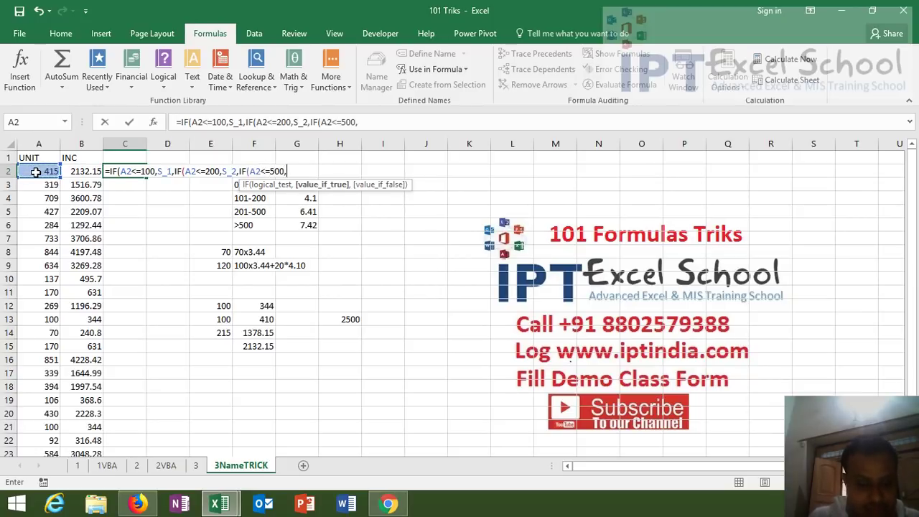
{"action": "type", "text": "s"}
{"action": "key", "text": "Down"}
{"action": "key", "text": "Down"}
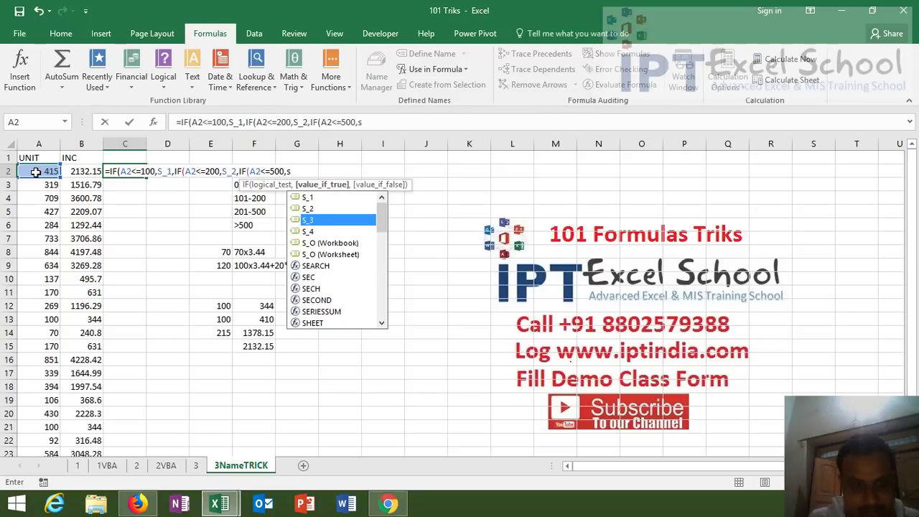
{"action": "key", "text": "Down"}
{"action": "key", "text": "Up"}
{"action": "key", "text": "Tab"}
{"action": "type", "text": ","}
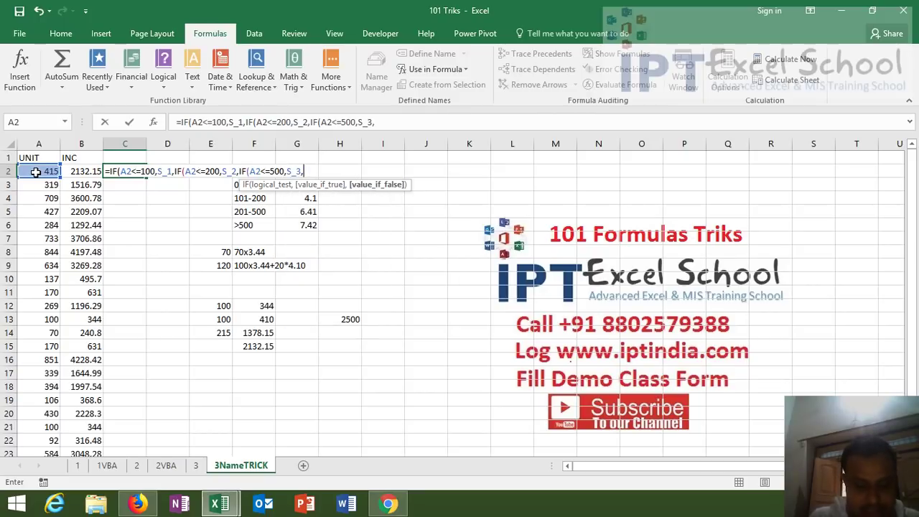
{"action": "type", "text": "s4"}
{"action": "key", "text": "BackSpace"}
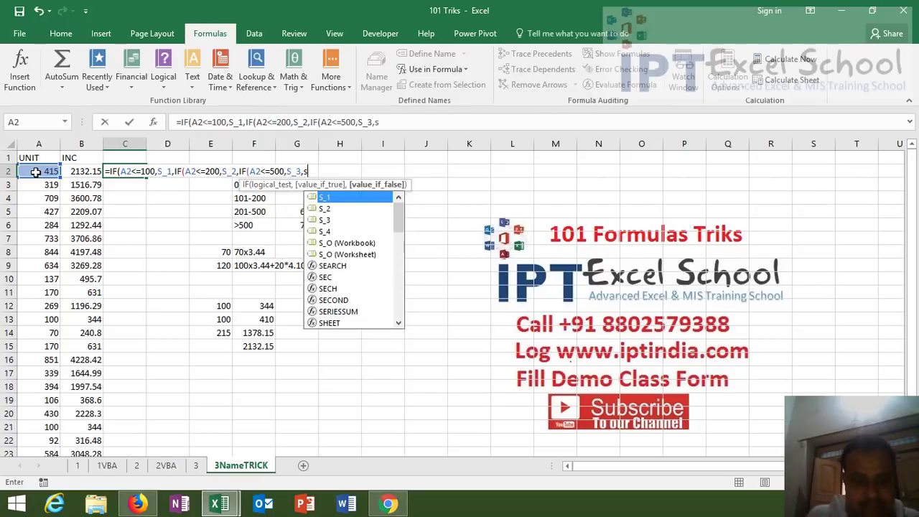
{"action": "key", "text": "Down"}
{"action": "key", "text": "Down"}
{"action": "key", "text": "Down"}
{"action": "key", "text": "Tab"}
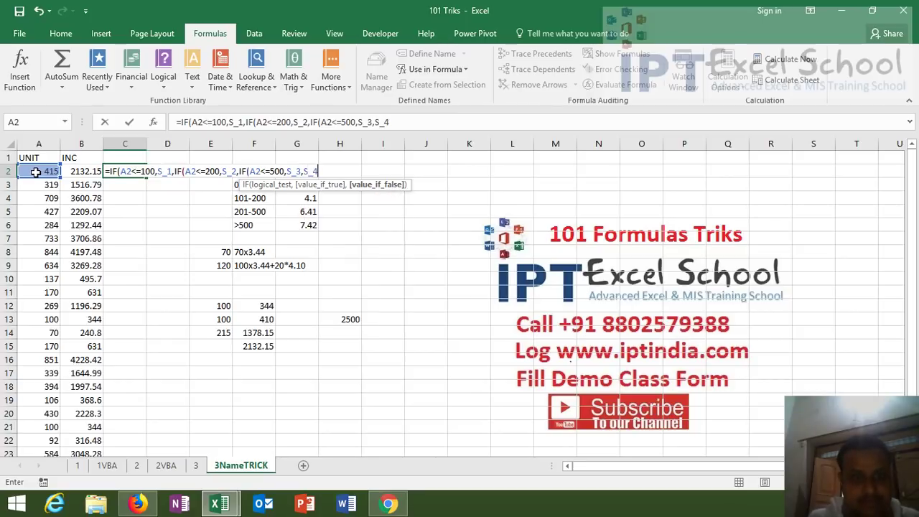
Commit the nested IF formula in C2 and fill it down column C.
{"action": "key", "text": "Return"}
{"action": "key", "text": "Return"}
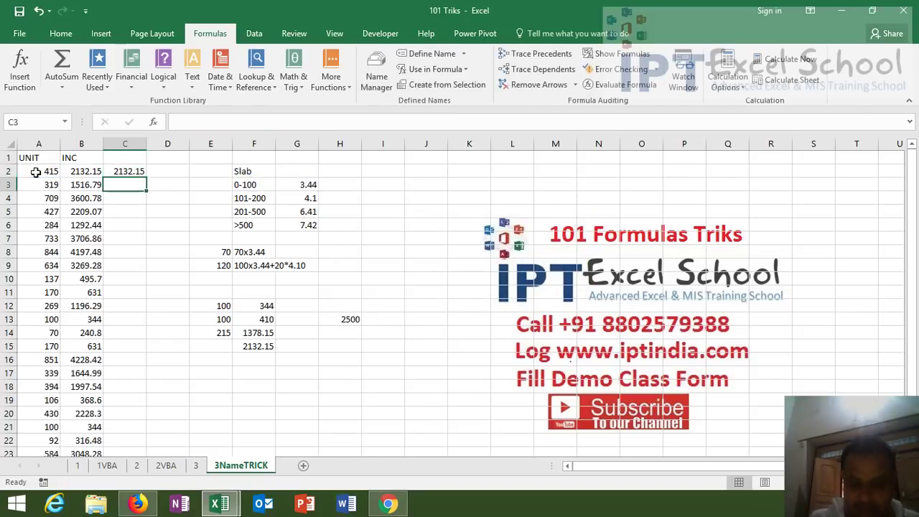
{"action": "key", "text": "Up"}
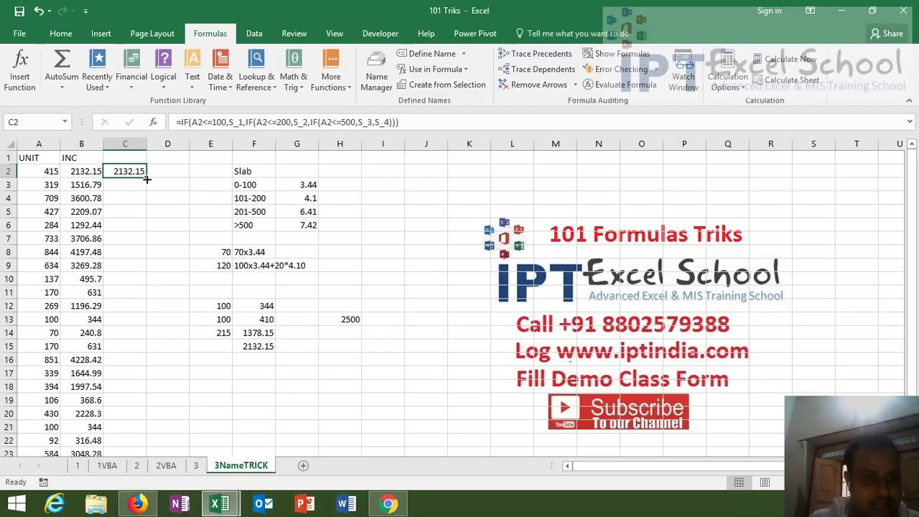
{"action": "double_click", "coordinate": [146, 177]}
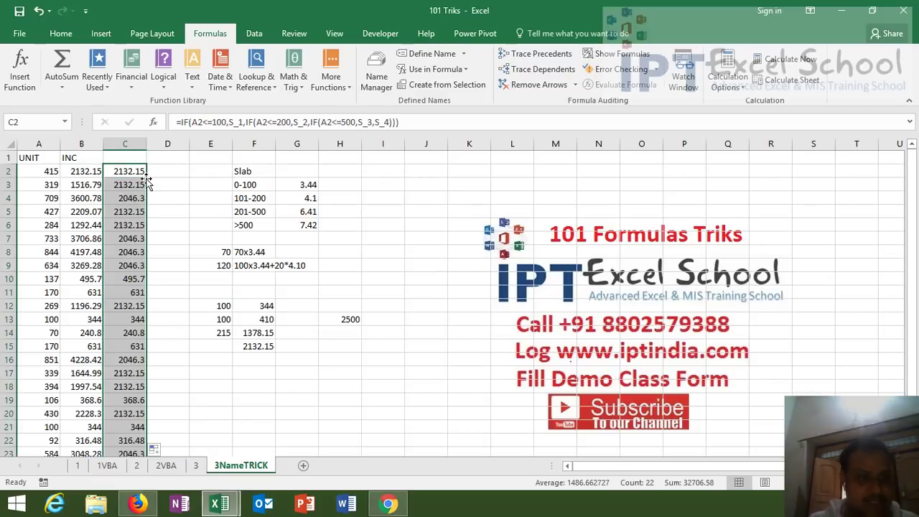
{"action": "left_click", "coordinate": [283, 441]}
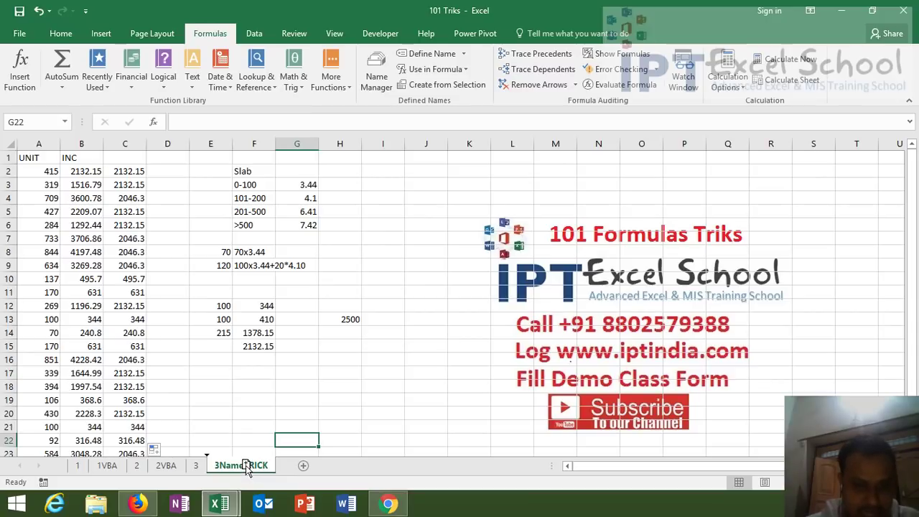
Copy the 3NameTRICK sheet, keeping the existing versions of all conflicting defined names.
{"action": "left_click_drag", "start_coordinate": [250, 471], "coordinate": [304, 465]}
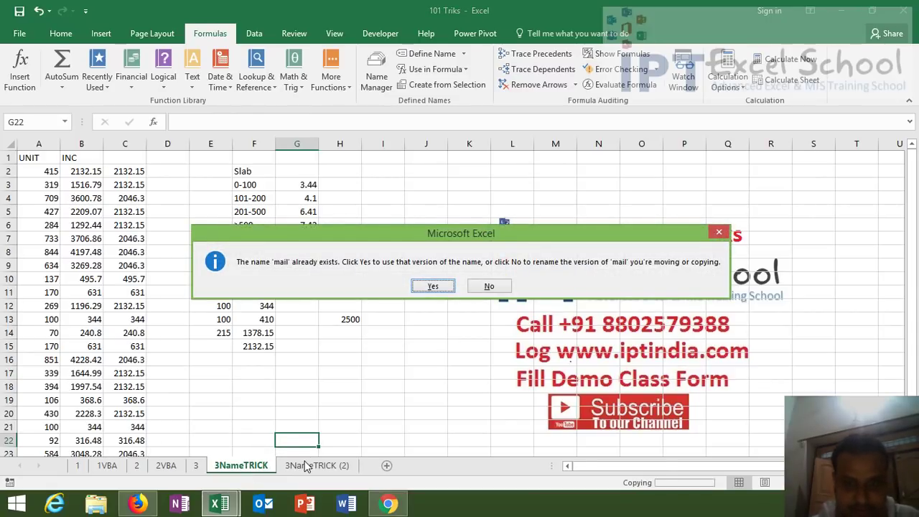
{"action": "key", "text": "n"}
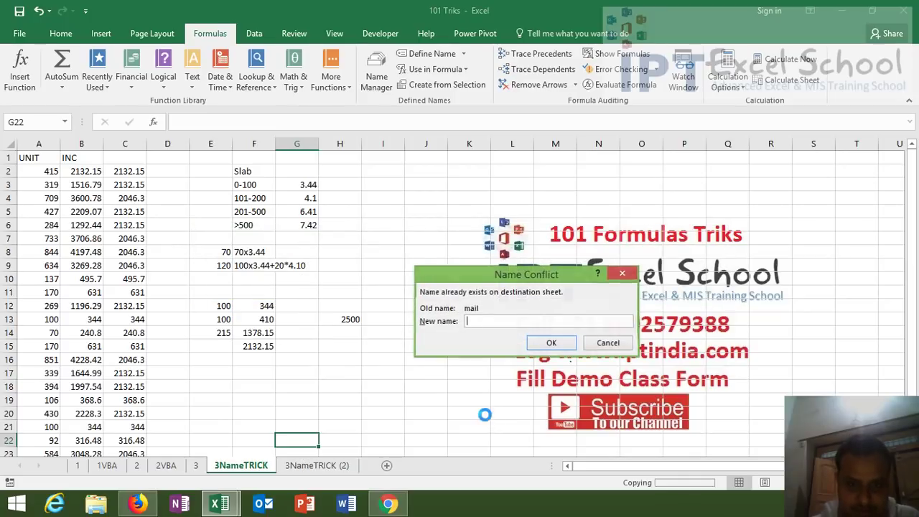
{"action": "key", "text": "Escape"}
{"action": "key", "text": "n"}
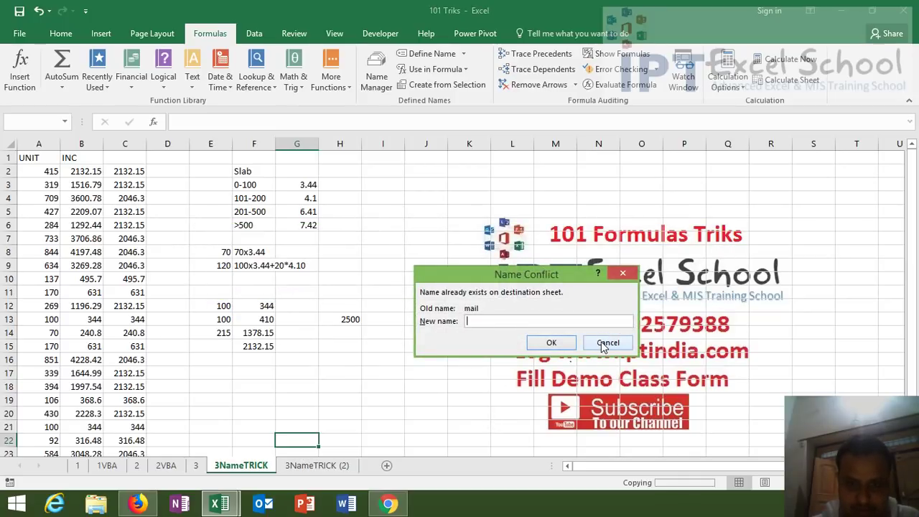
{"action": "left_click", "coordinate": [603, 343]}
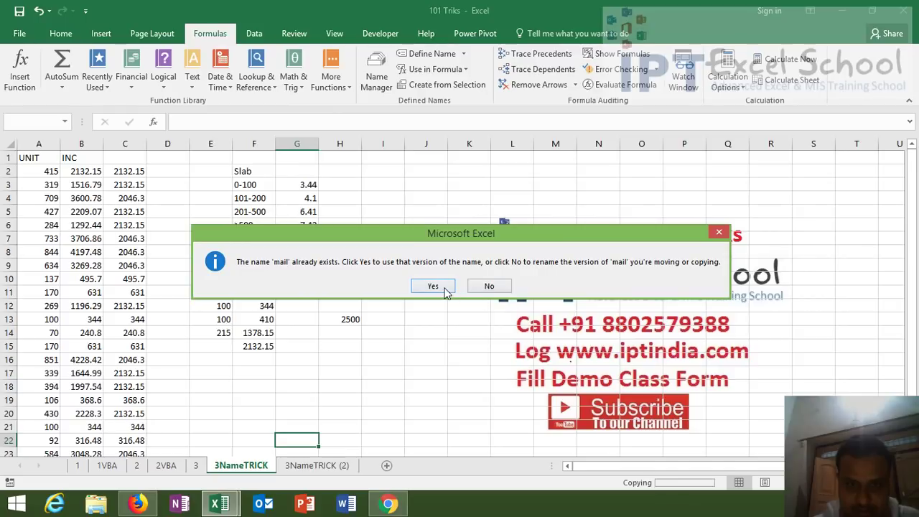
{"action": "left_click", "coordinate": [489, 287]}
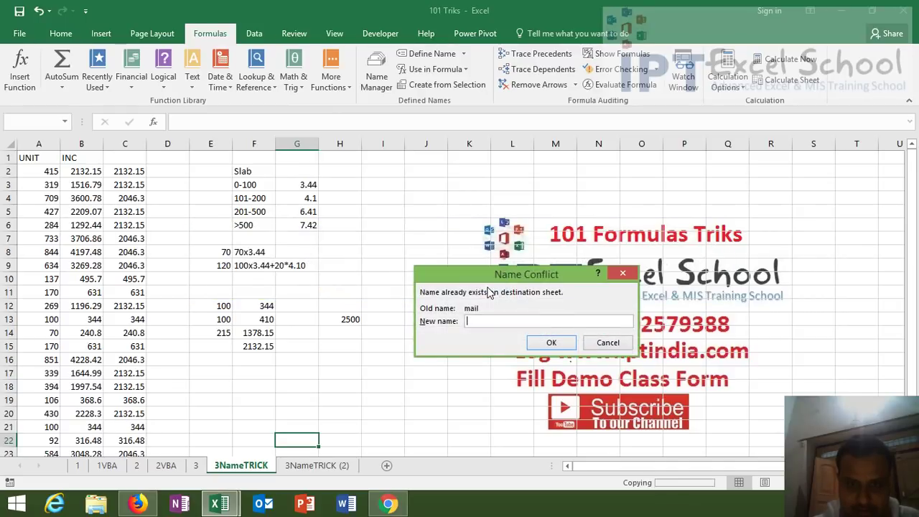
{"action": "left_click", "coordinate": [551, 343]}
{"action": "left_click", "coordinate": [460, 303]}
{"action": "left_click", "coordinate": [607, 343]}
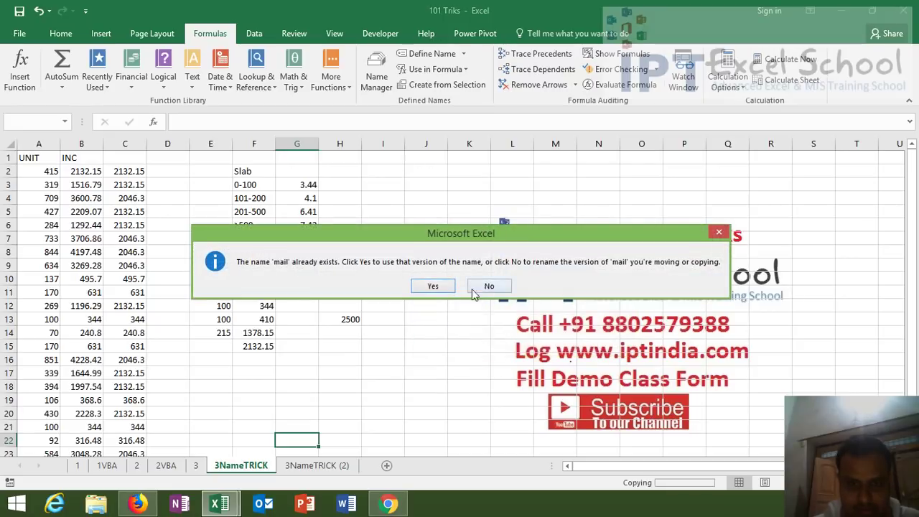
{"action": "left_click", "coordinate": [451, 287]}
{"action": "left_click", "coordinate": [451, 287]}
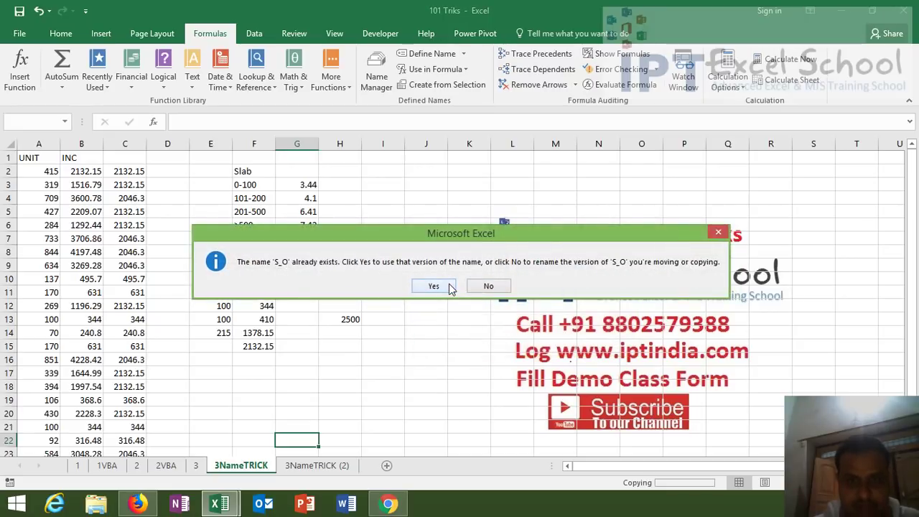
{"action": "left_click", "coordinate": [451, 287]}
{"action": "left_click", "coordinate": [450, 287]}
{"action": "left_click", "coordinate": [450, 287]}
{"action": "left_click", "coordinate": [438, 280]}
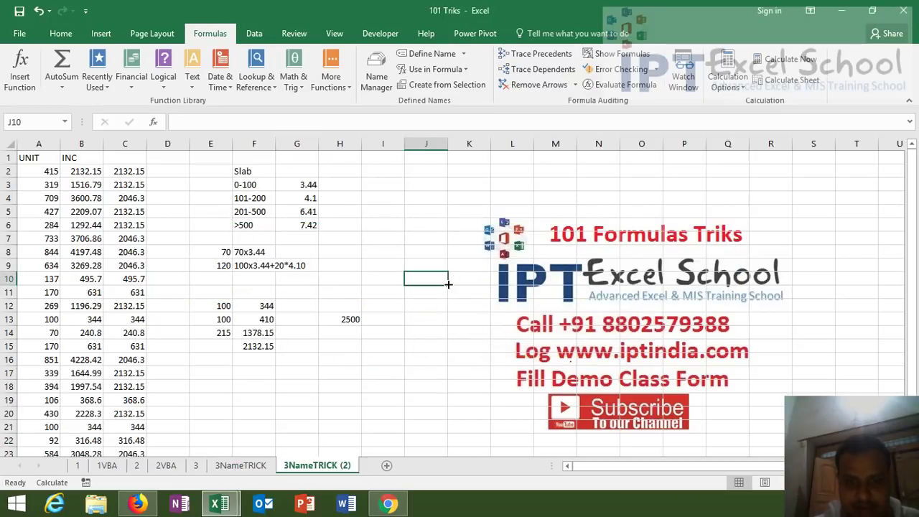
{"action": "left_click", "coordinate": [358, 368]}
{"action": "left_click", "coordinate": [302, 375]}
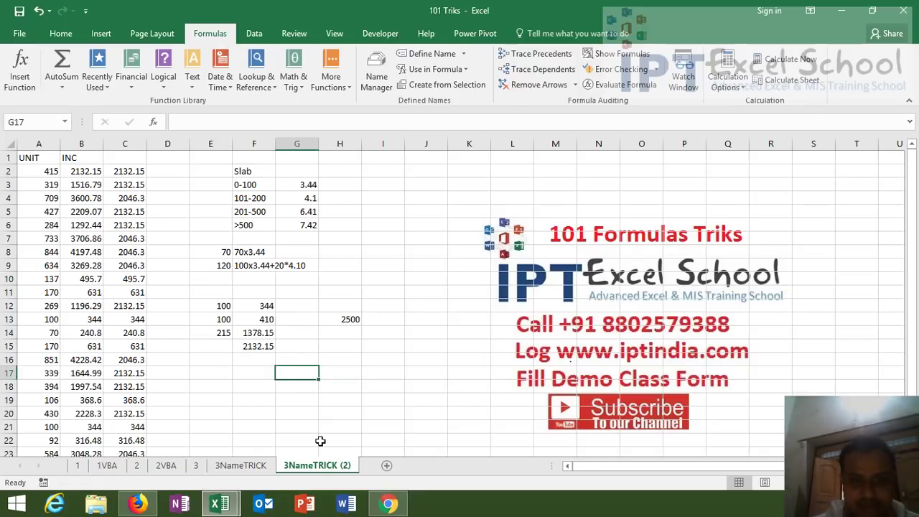
Rename the copied sheet to 3VBA.
{"action": "double_click", "coordinate": [316, 466]}
{"action": "type", "text": "3"}
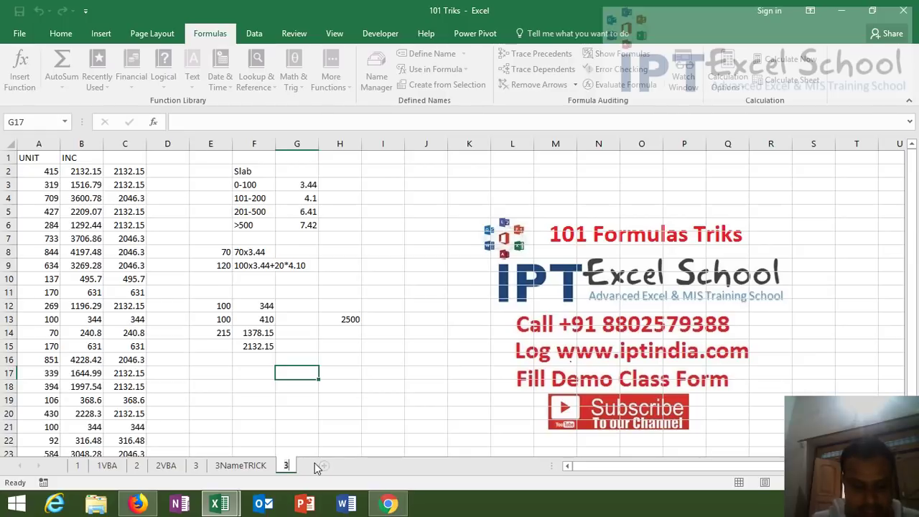
{"action": "type", "text": "VBA"}
{"action": "left_click", "coordinate": [183, 373]}
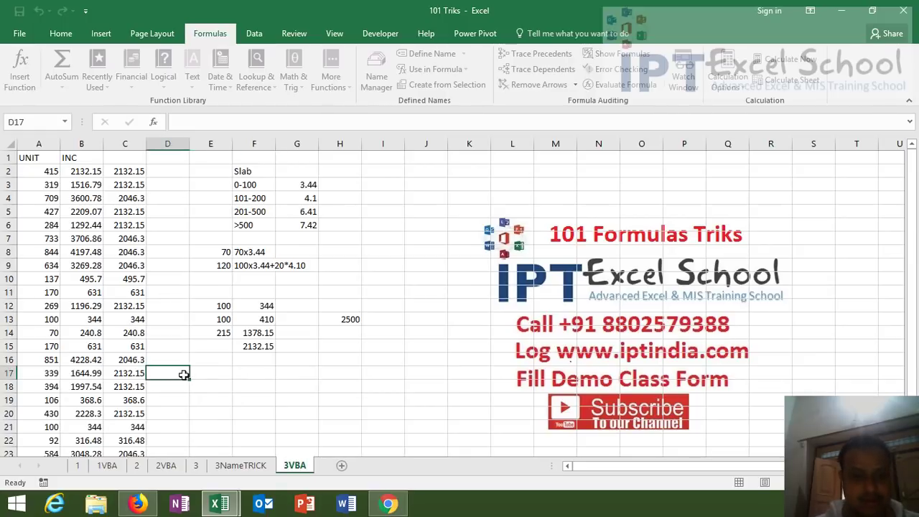
{"action": "left_click", "coordinate": [334, 385]}
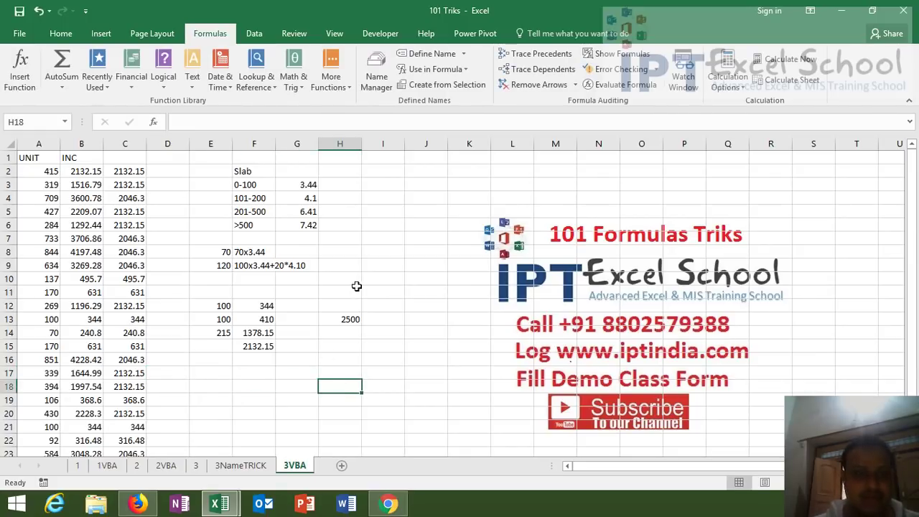
{"action": "left_click", "coordinate": [243, 359]}
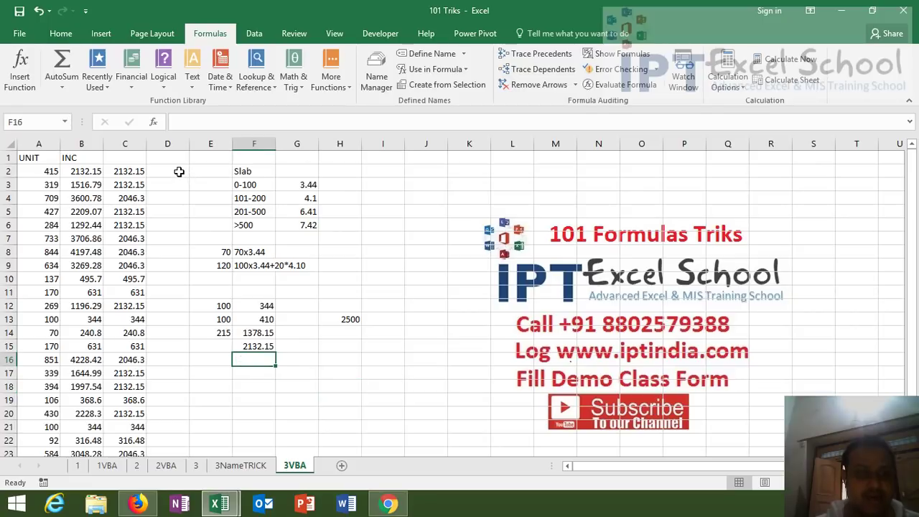
{"action": "left_click", "coordinate": [179, 172]}
{"action": "left_click", "coordinate": [379, 35]}
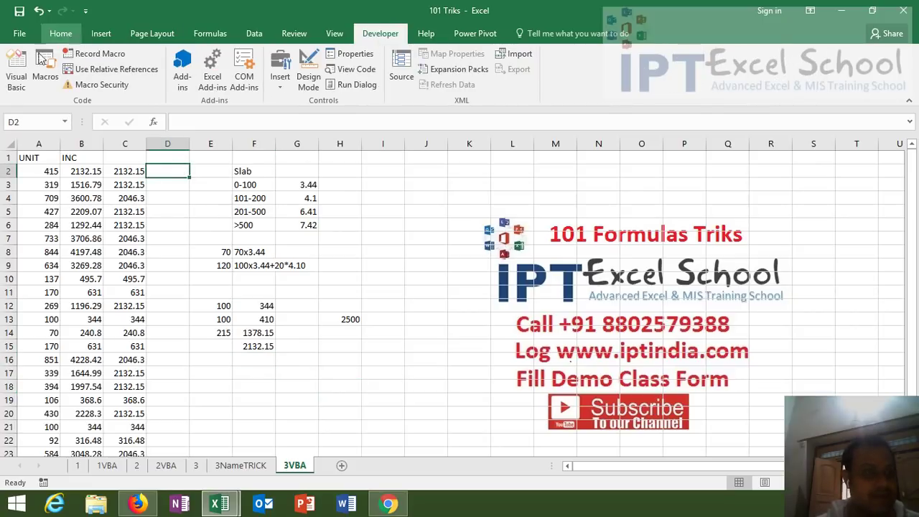
In the VBA editor, declare Function EBIL(n As Long) and begin an If in its body.
{"action": "left_click", "coordinate": [17, 72]}
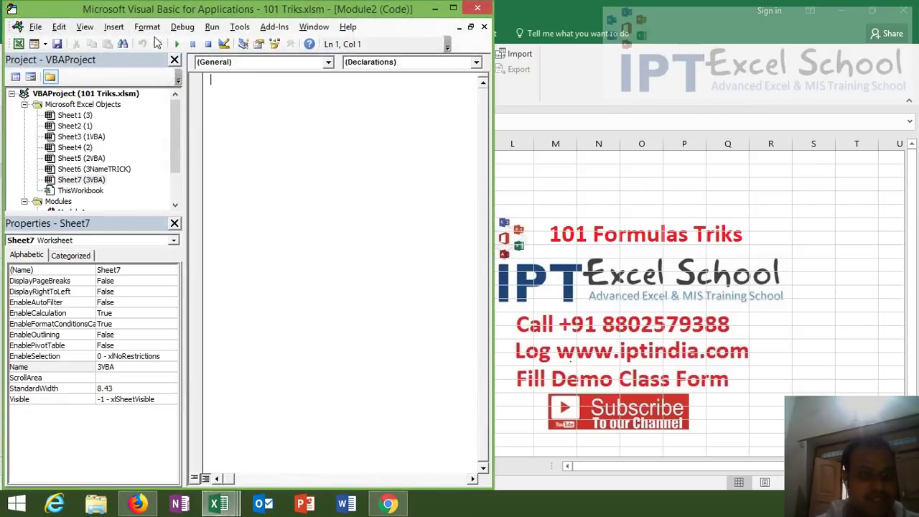
{"action": "type", "text": "f"}
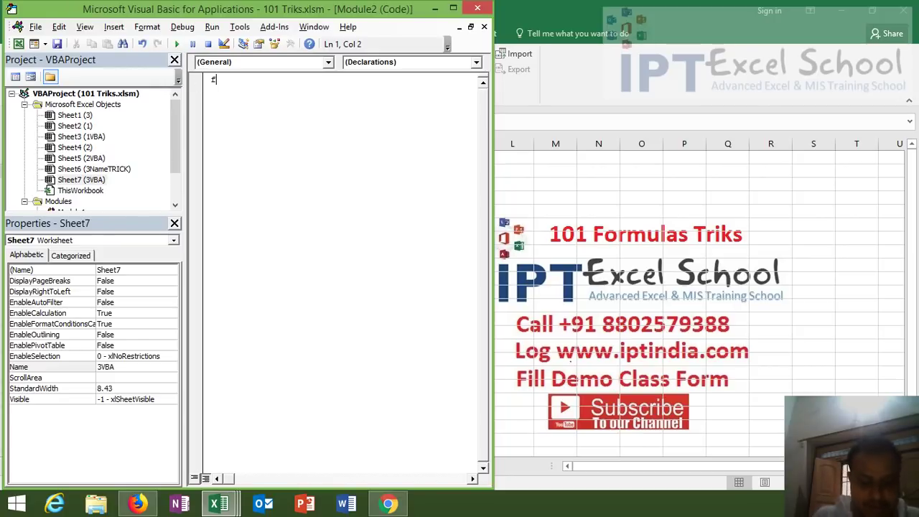
{"action": "type", "text": "unction"}
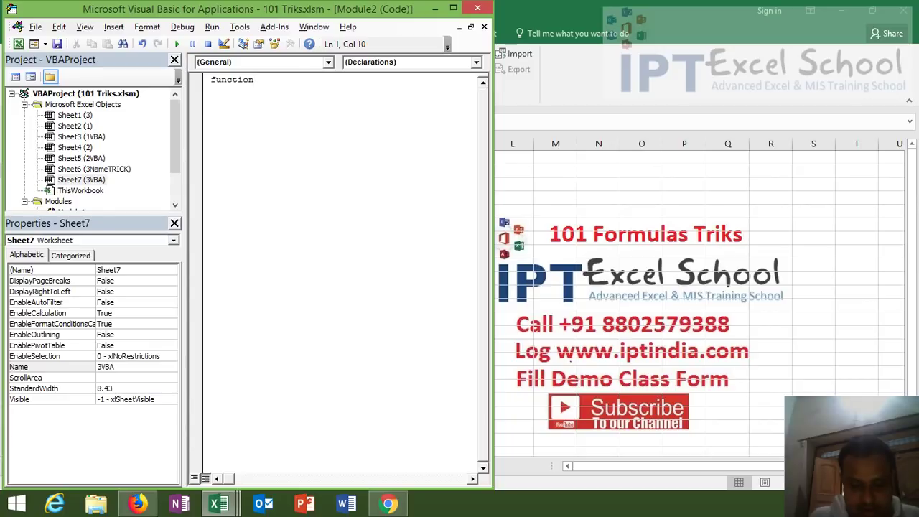
{"action": "type", "text": "EB"}
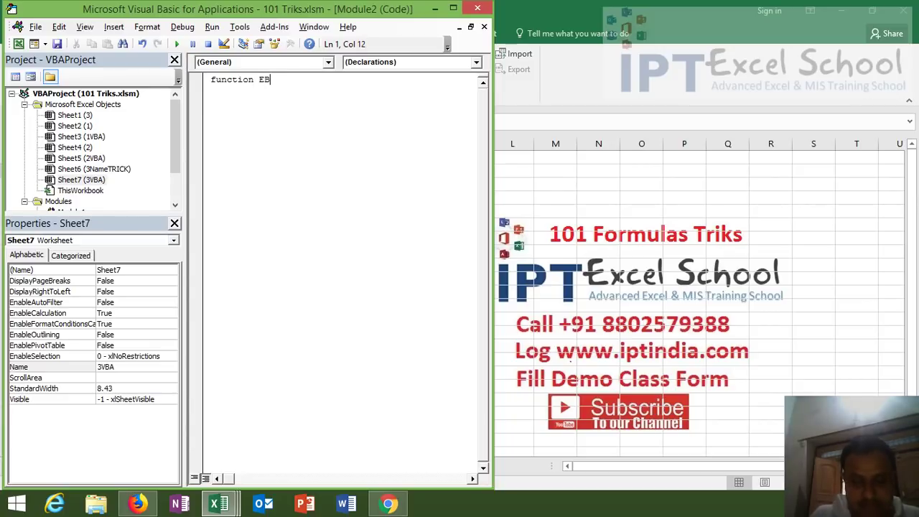
{"action": "type", "text": "IL"}
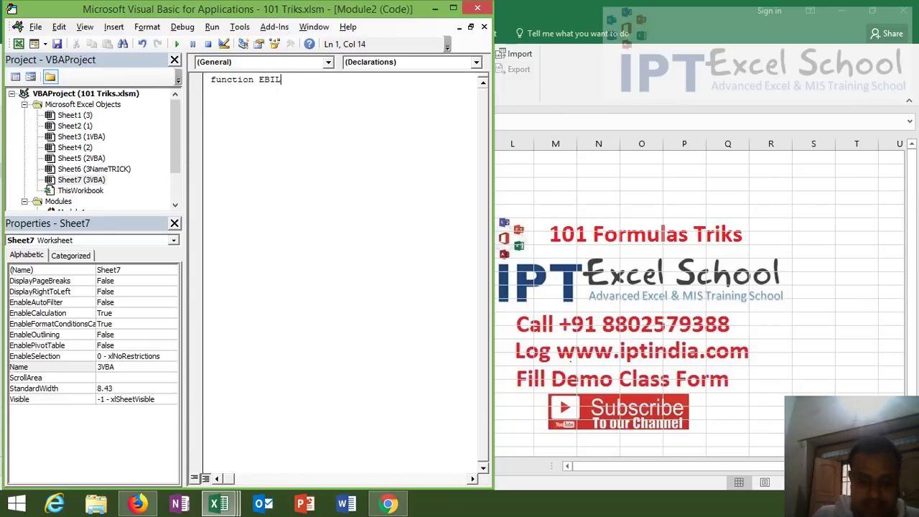
{"action": "type", "text": "(n as "}
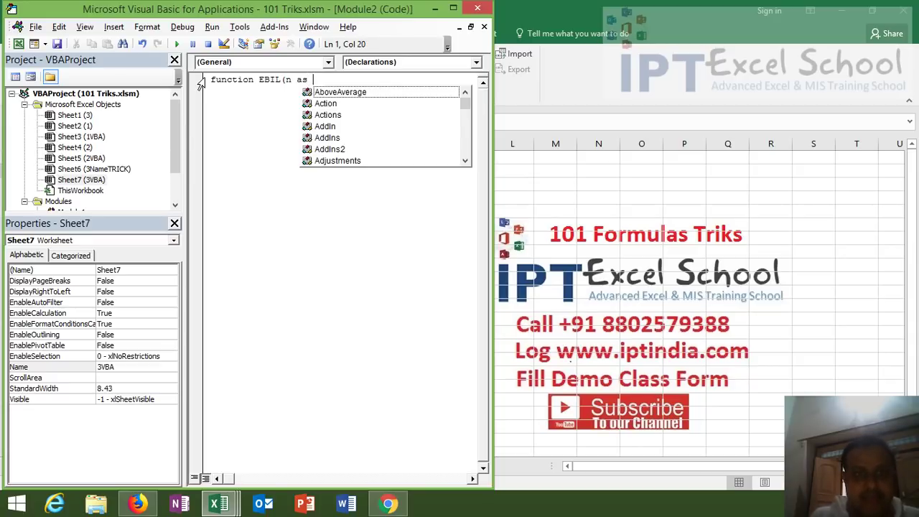
{"action": "type", "text": "lo"}
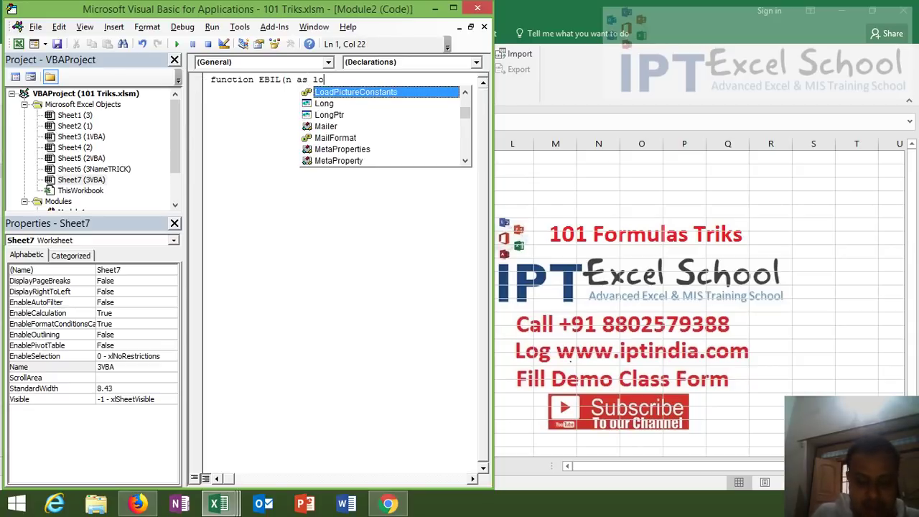
{"action": "type", "text": "ng"}
{"action": "key", "text": "Tab"}
{"action": "type", "text": ")"}
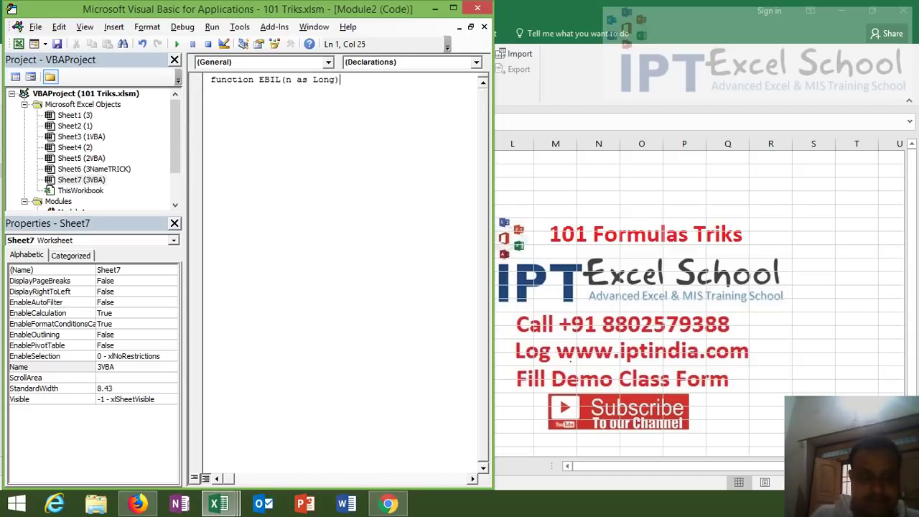
{"action": "key", "text": "Return"}
{"action": "key", "text": "Return"}
{"action": "key", "text": "Return"}
{"action": "key", "text": "Return"}
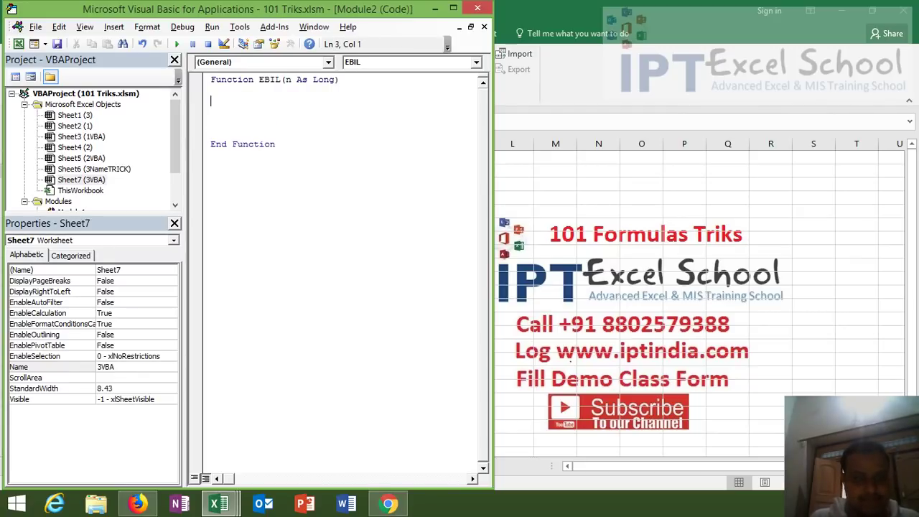
{"action": "type", "text": "if"}
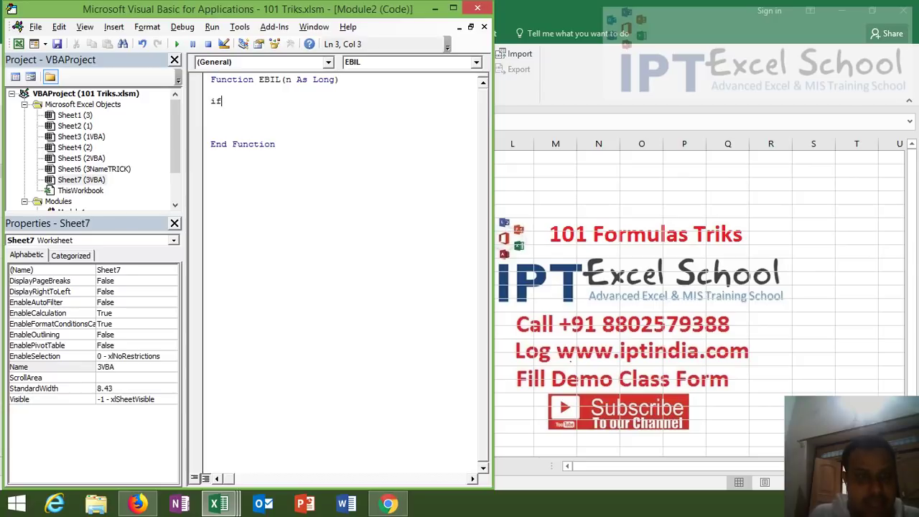
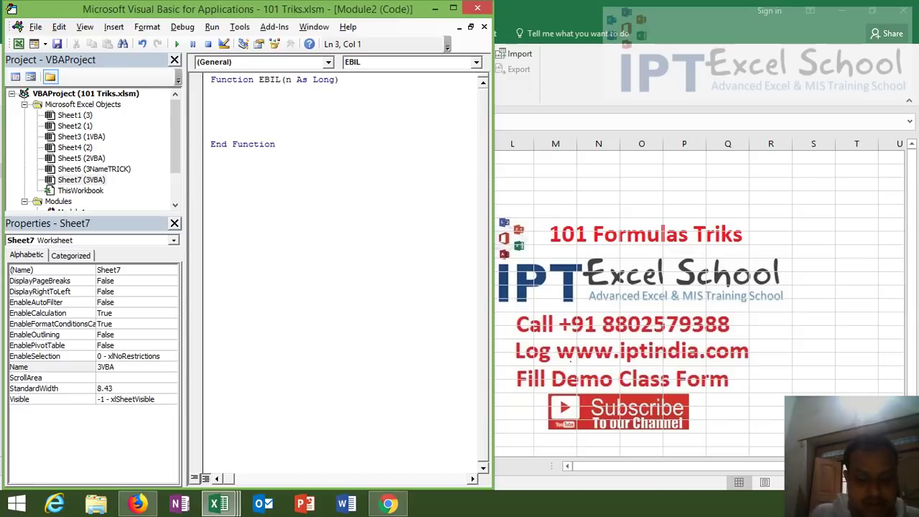
Clear the stray 'if' and 'select' text and return to line 2 of EBIL.
{"action": "type", "text": "i"}
{"action": "type", "text": "f"}
{"action": "key", "text": "BackSpace"}
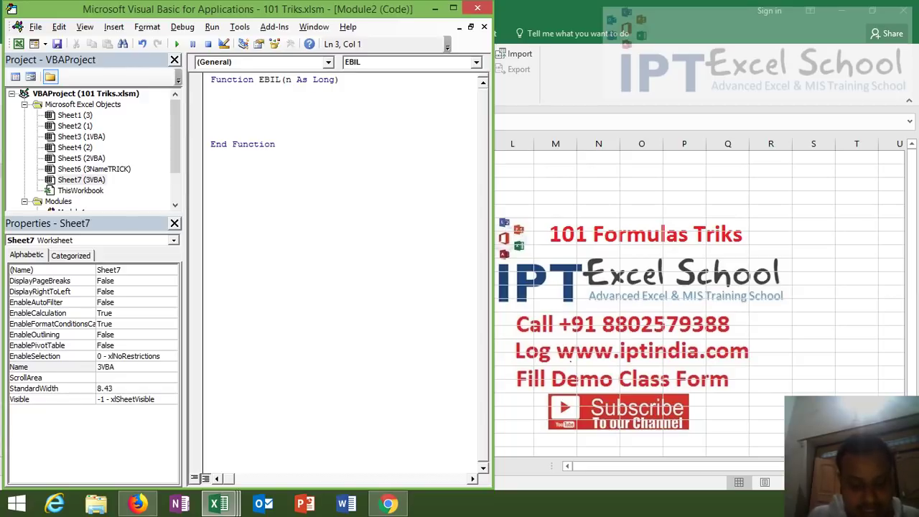
{"action": "type", "text": "elect"}
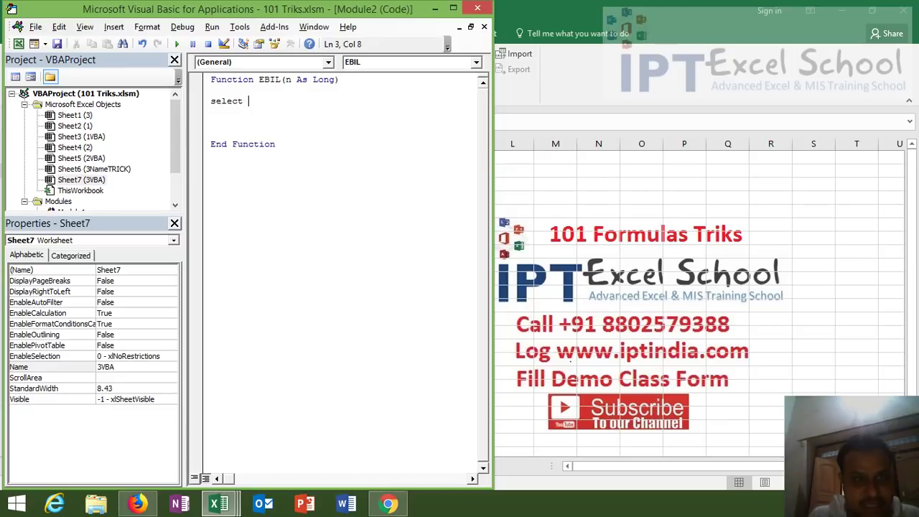
{"action": "key", "text": "BackSpace"}
{"action": "key", "text": "BackSpace"}
{"action": "key", "text": "BackSpace"}
{"action": "key", "text": "BackSpace"}
{"action": "key", "text": "BackSpace"}
{"action": "key", "text": "BackSpace"}
{"action": "key", "text": "Up"}
Declare 'Dim r As Double' on line 2, choosing Double from the IntelliSense list.
{"action": "type", "text": "d"}
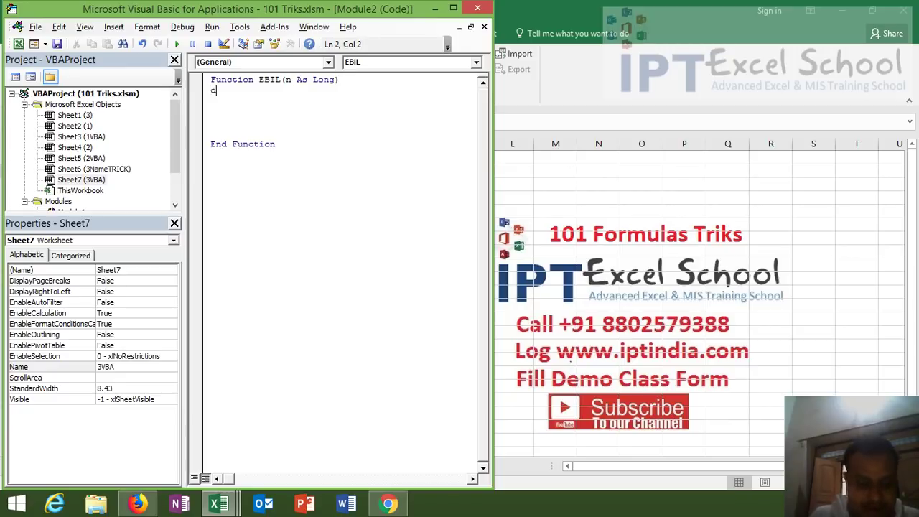
{"action": "type", "text": "im r as "}
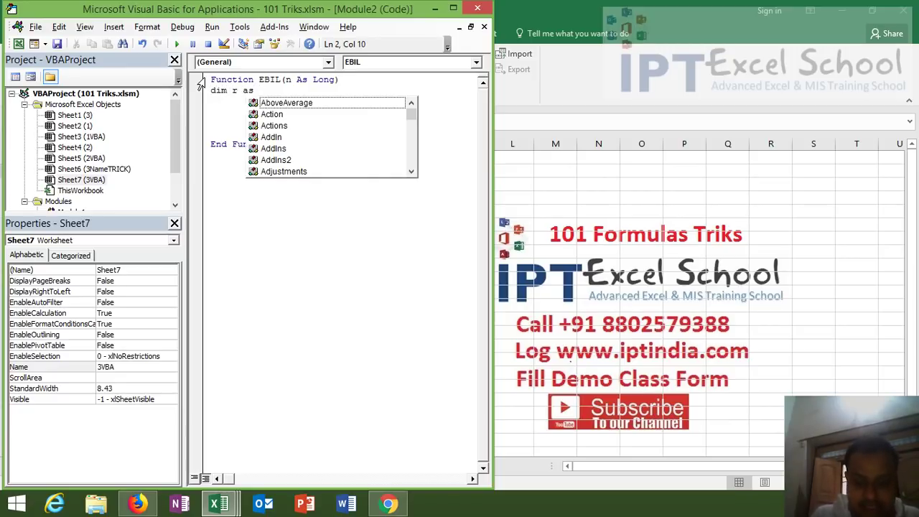
{"action": "type", "text": "dbc"}
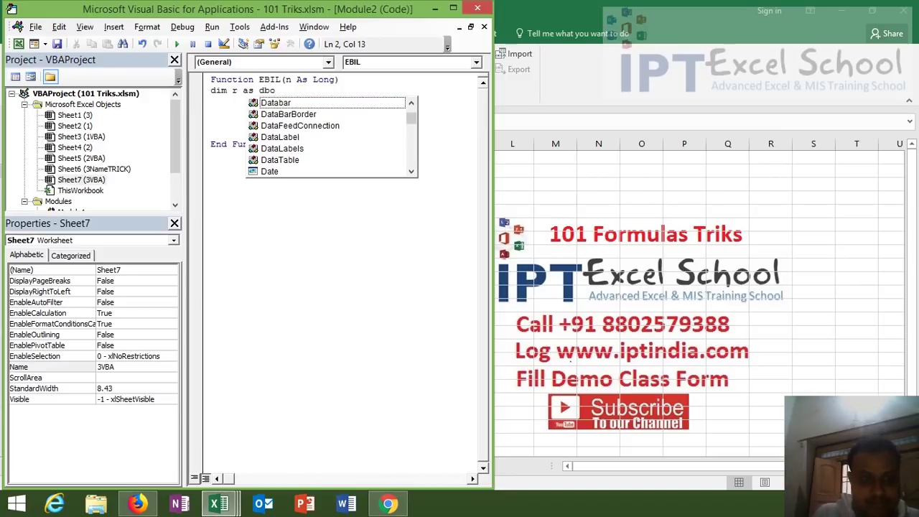
{"action": "key", "text": "BackSpace"}
{"action": "key", "text": "BackSpace"}
{"action": "key", "text": "BackSpace"}
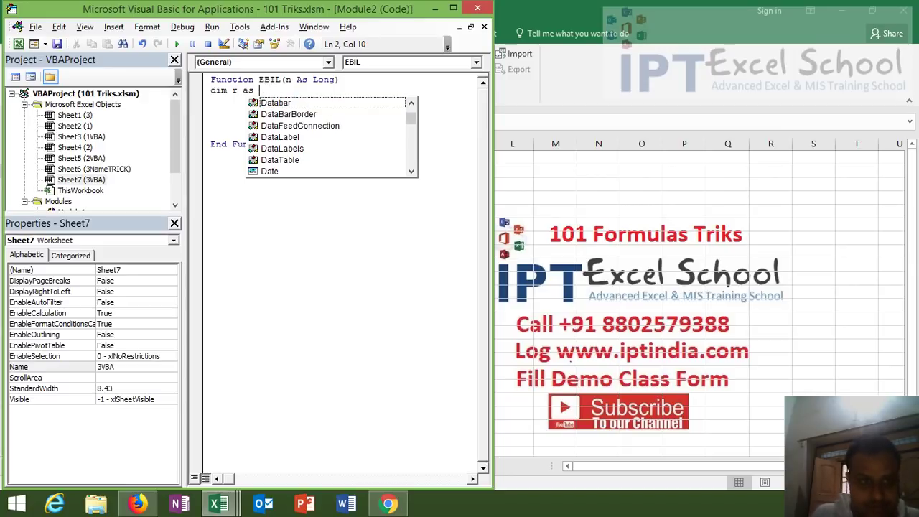
{"action": "type", "text": "da"}
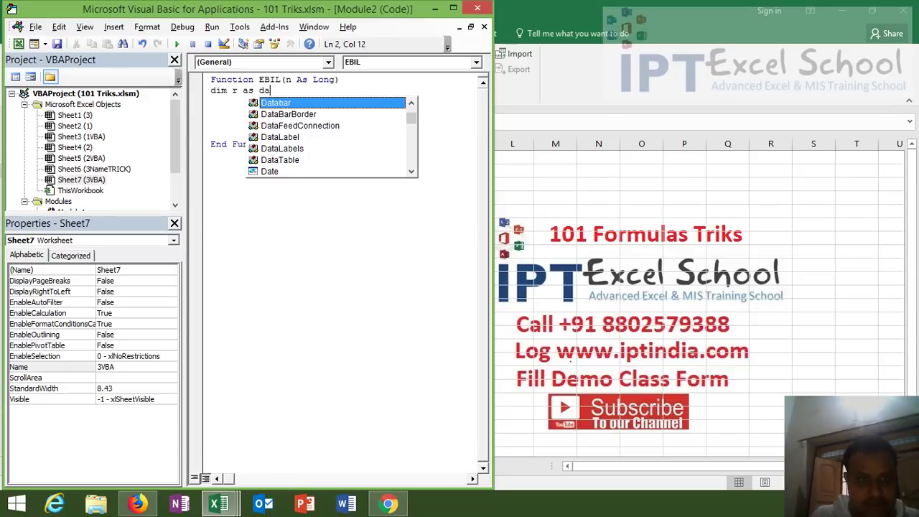
{"action": "key", "text": "BackSpace"}
{"action": "type", "text": "a"}
{"action": "key", "text": "BackSpace"}
{"action": "key", "text": "BackSpace"}
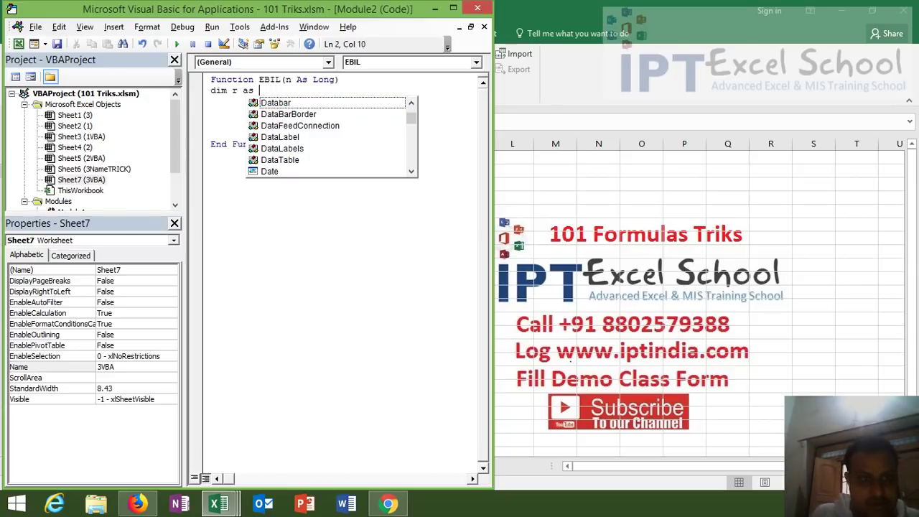
{"action": "type", "text": "da"}
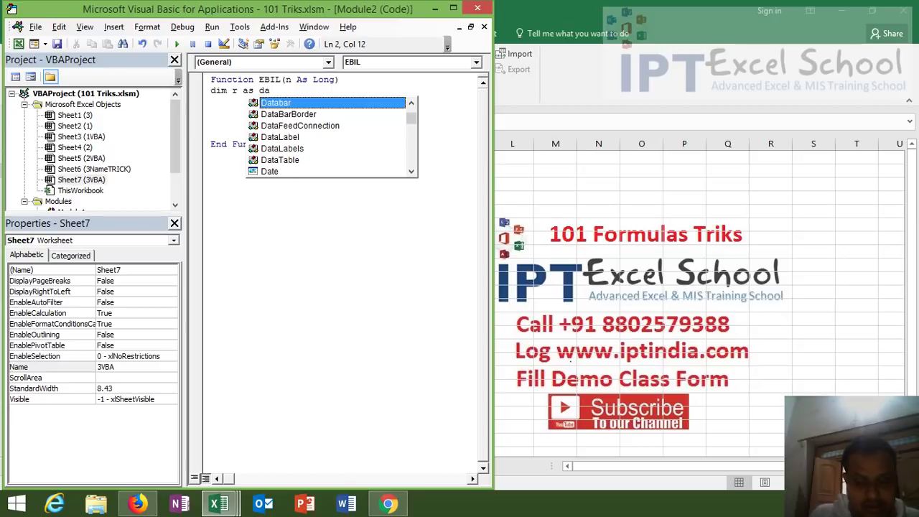
{"action": "type", "text": "u"}
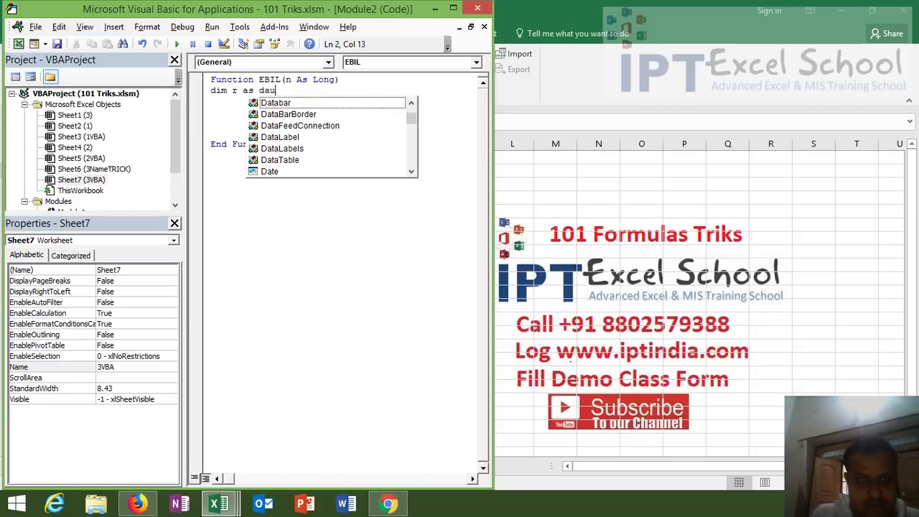
{"action": "type", "text": "ble"}
{"action": "left_click", "coordinate": [221, 104]}
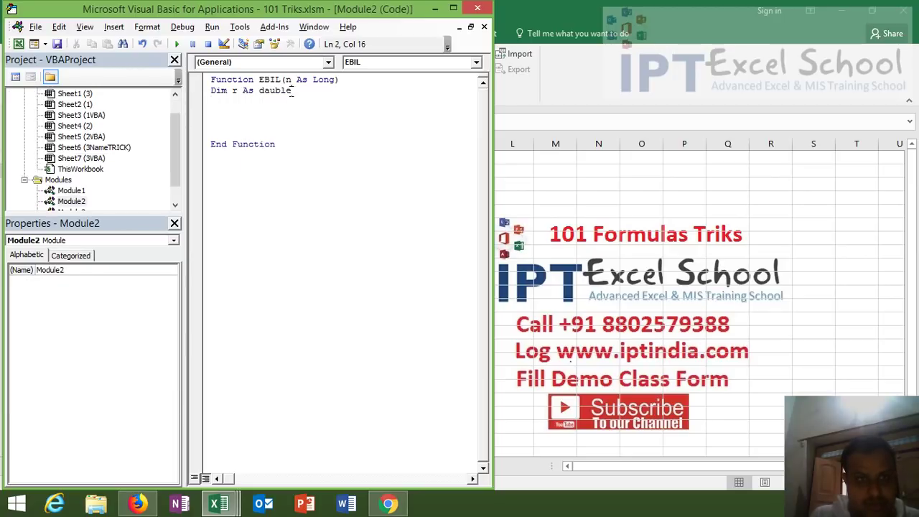
{"action": "key", "text": "BackSpace"}
{"action": "key", "text": "BackSpace"}
{"action": "key", "text": "BackSpace"}
{"action": "key", "text": "BackSpace"}
{"action": "key", "text": "BackSpace"}
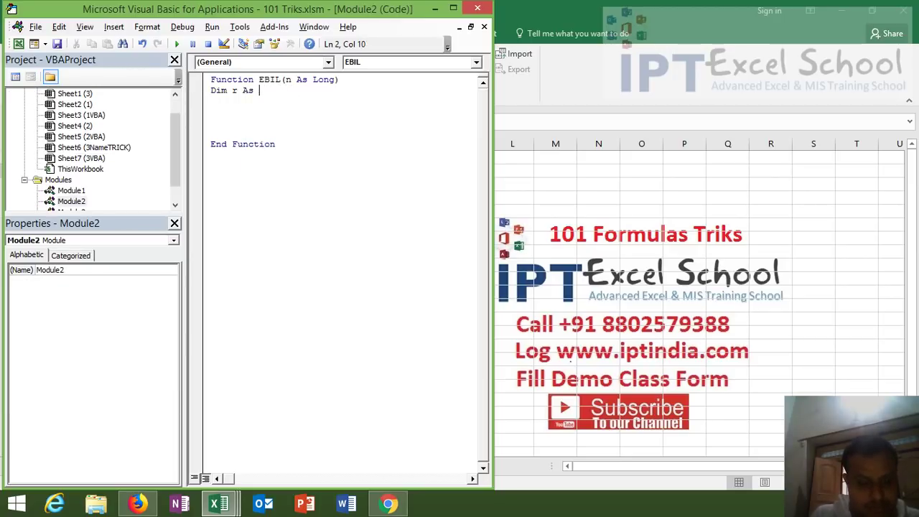
{"action": "type", "text": "d d"}
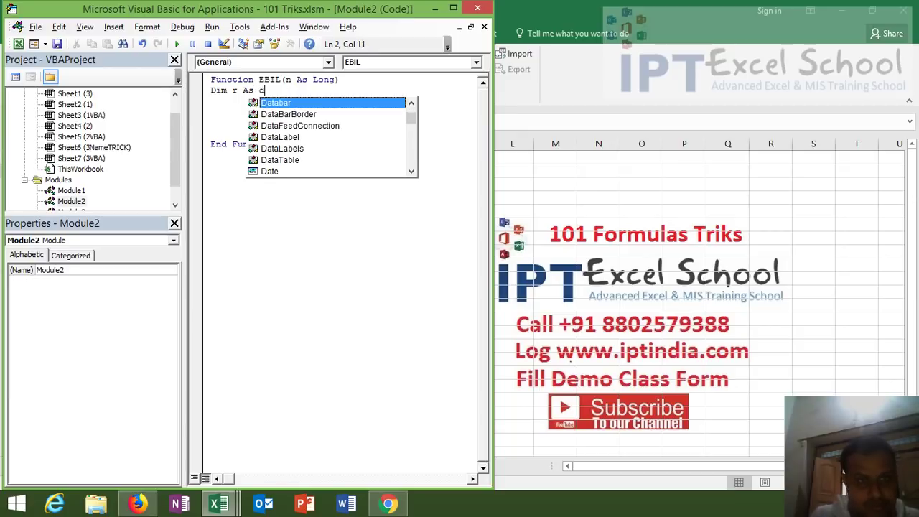
{"action": "scroll", "coordinate": [410, 124], "scroll_direction": "down", "scroll_amount": 2}
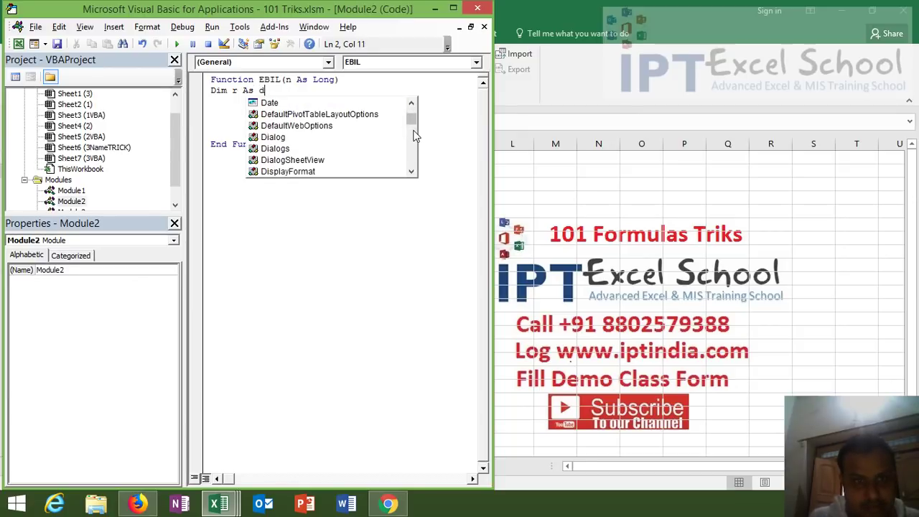
{"action": "scroll", "coordinate": [415, 135], "scroll_direction": "down", "scroll_amount": 5}
{"action": "scroll", "coordinate": [414, 135], "scroll_direction": "down", "scroll_amount": 2}
{"action": "scroll", "coordinate": [415, 144], "scroll_direction": "down", "scroll_amount": 5}
{"action": "scroll", "coordinate": [415, 155], "scroll_direction": "down", "scroll_amount": 5}
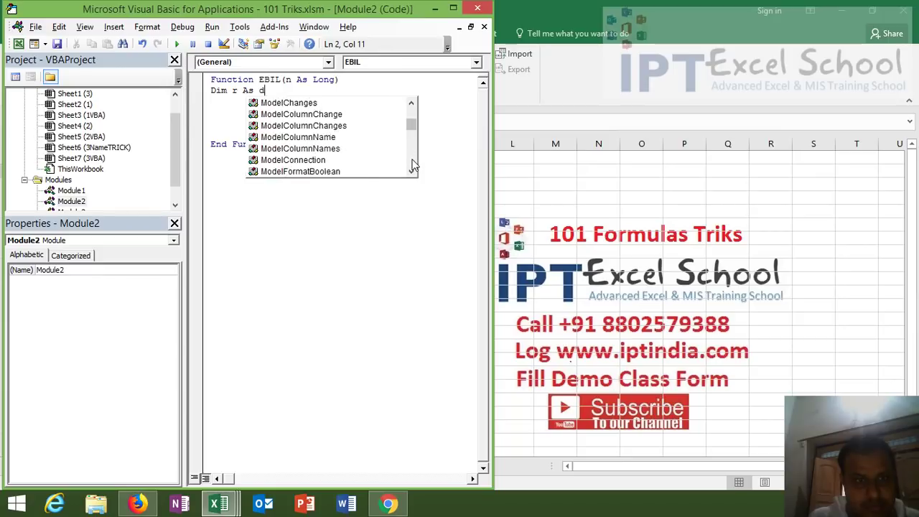
{"action": "scroll", "coordinate": [414, 165], "scroll_direction": "down", "scroll_amount": 3}
{"action": "scroll", "coordinate": [414, 165], "scroll_direction": "down", "scroll_amount": 5}
{"action": "scroll", "coordinate": [412, 143], "scroll_direction": "down", "scroll_amount": 2}
{"action": "left_click_drag", "start_coordinate": [411, 128], "coordinate": [413, 108]}
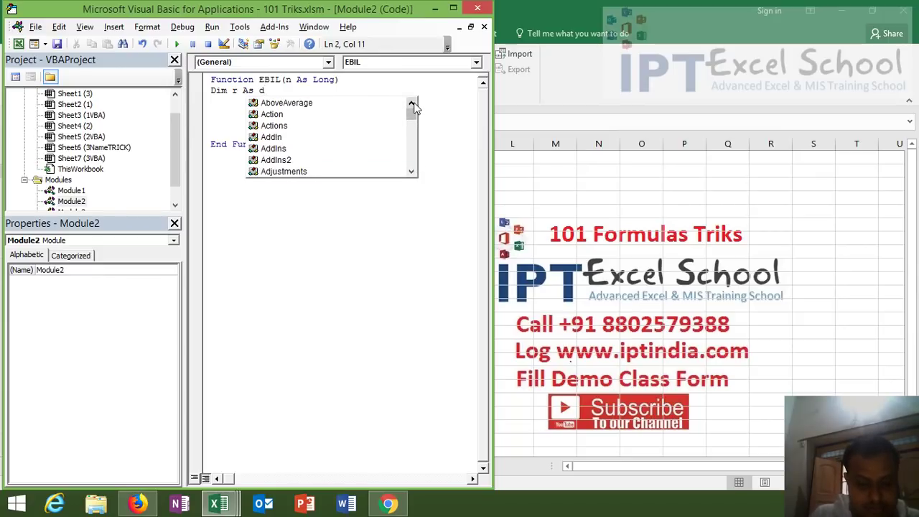
{"action": "type", "text": "o"}
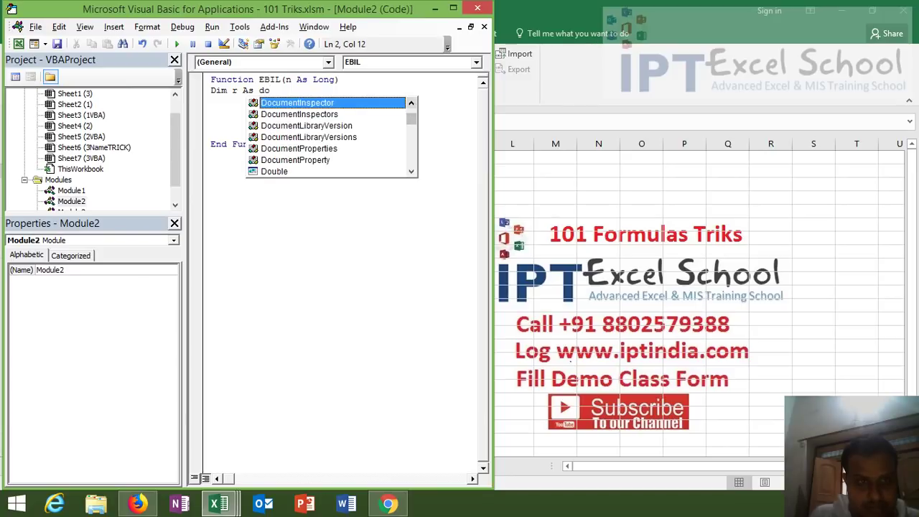
{"action": "left_click", "coordinate": [344, 171]}
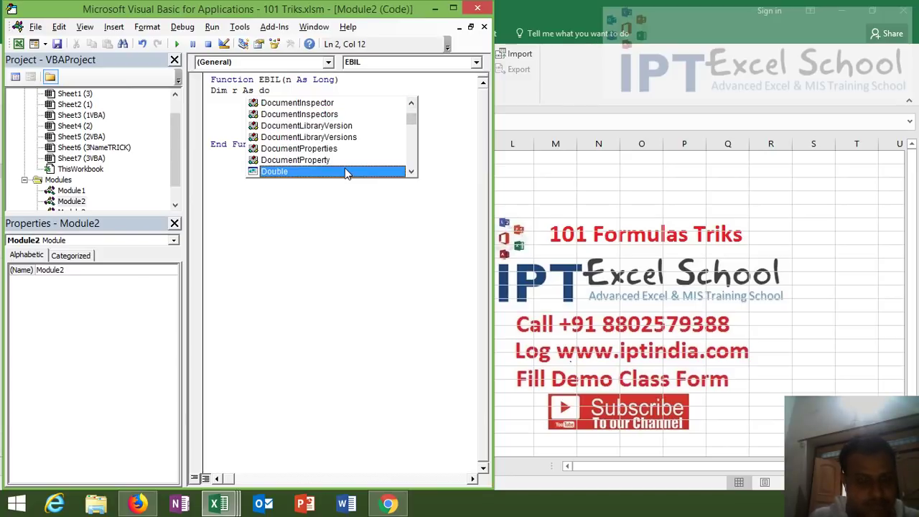
{"action": "double_click", "coordinate": [344, 171]}
{"action": "key", "text": "Return"}
{"action": "key", "text": "Return"}
Start a Select Case n block below the declaration.
{"action": "type", "text": "f"}
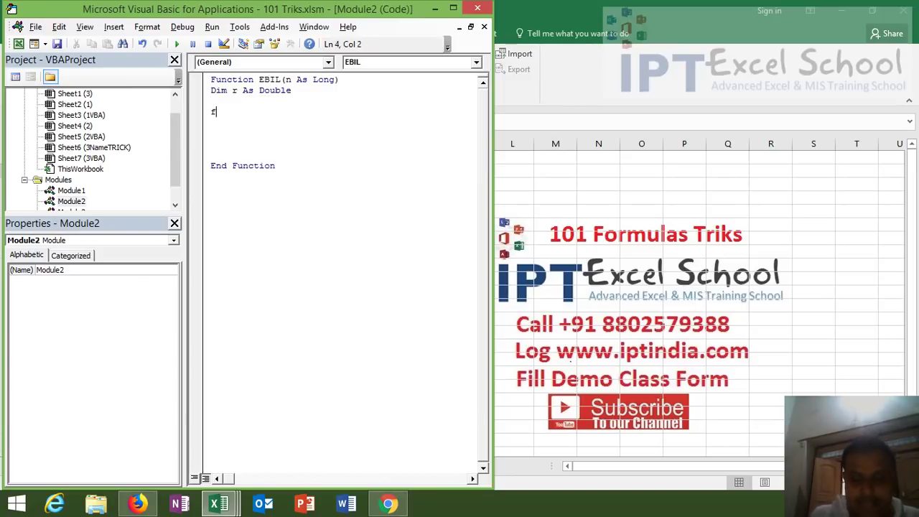
{"action": "type", "text": "or"}
{"action": "key", "text": "BackSpace"}
{"action": "key", "text": "BackSpace"}
{"action": "key", "text": "BackSpace"}
{"action": "type", "text": "sel"}
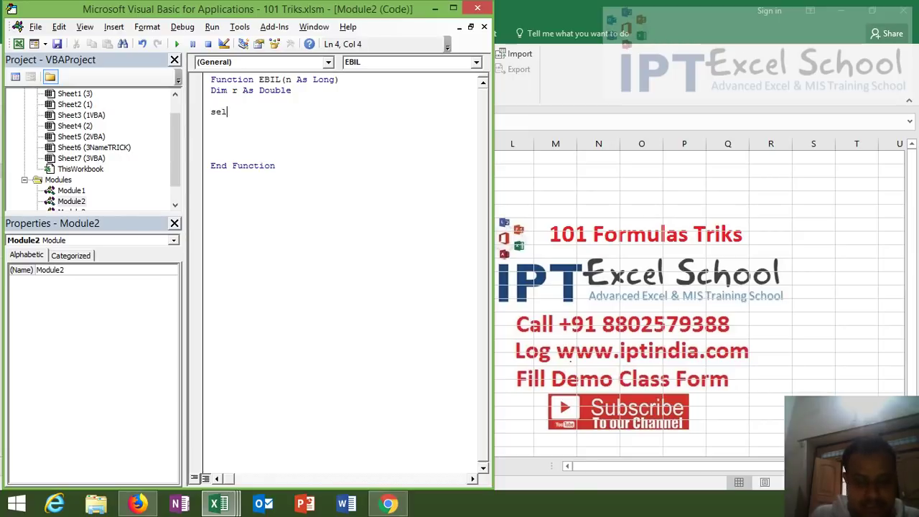
{"action": "type", "text": "ect case n"}
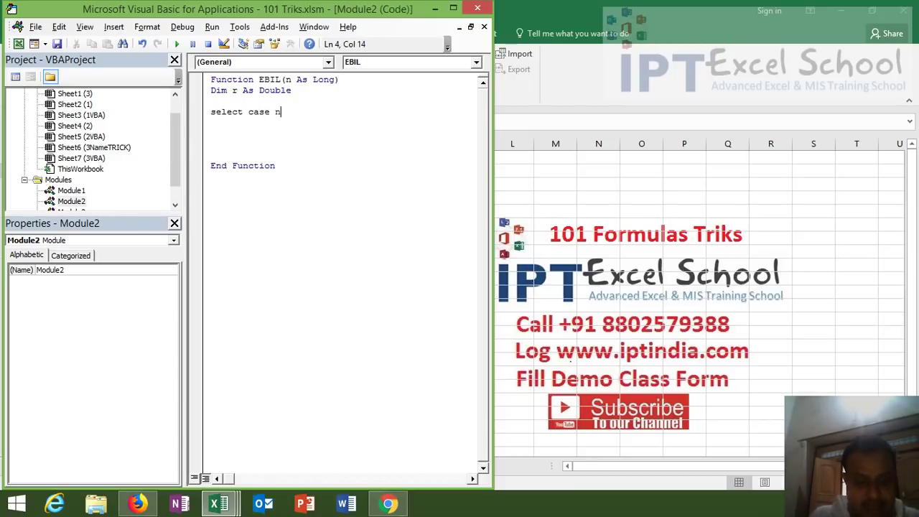
{"action": "key", "text": "Return"}
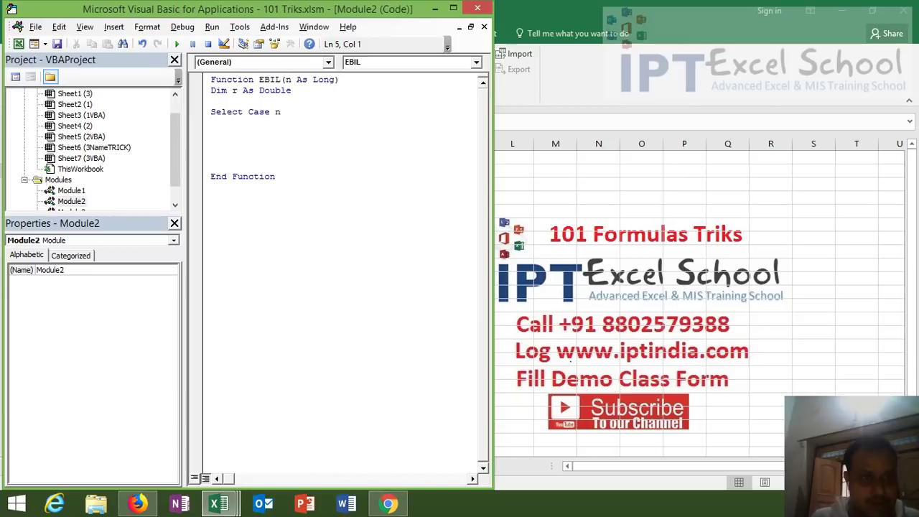
Add Case Is <= 100 setting r = n * 3.44.
{"action": "type", "text": "case 0"}
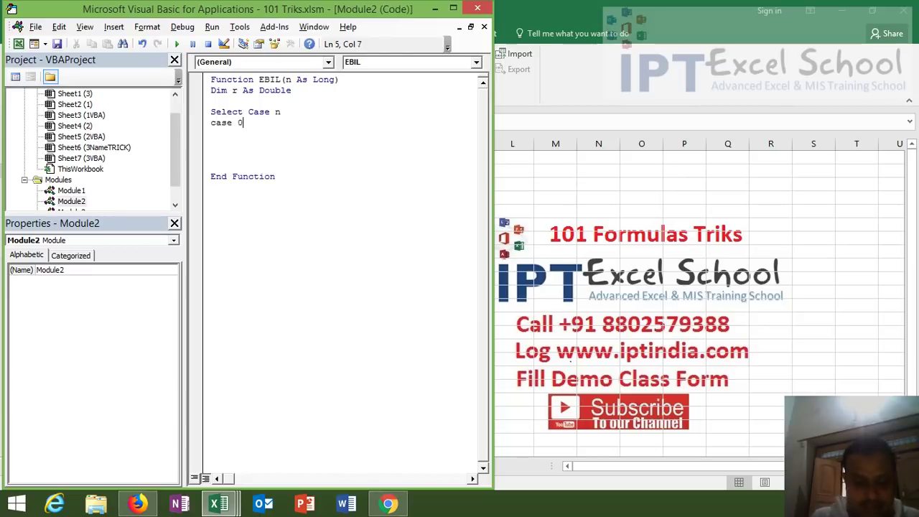
{"action": "key", "text": "BackSpace"}
{"action": "type", "text": "<="}
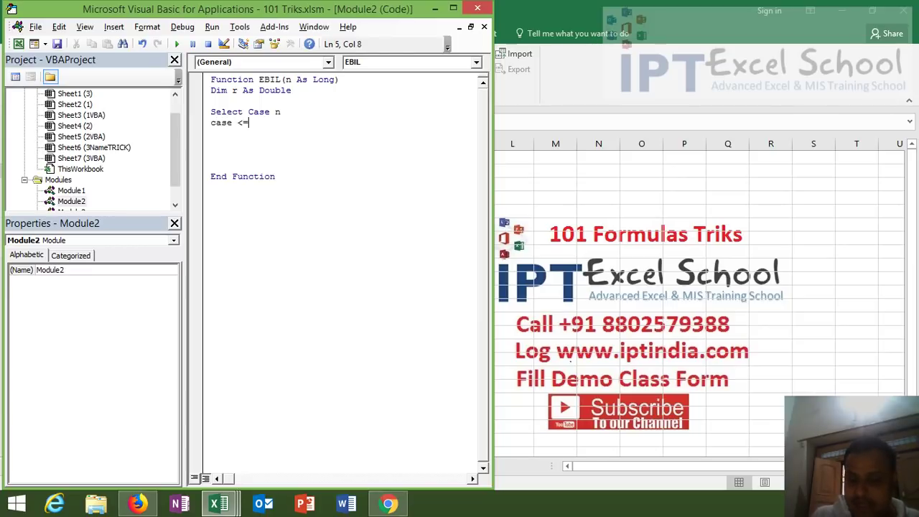
{"action": "type", "text": "100"}
{"action": "key", "text": "Return"}
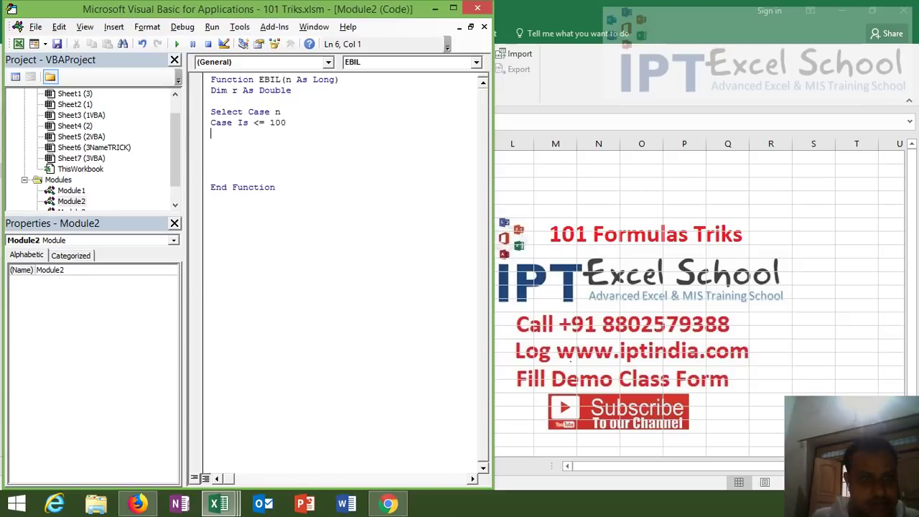
{"action": "type", "text": "r = n "}
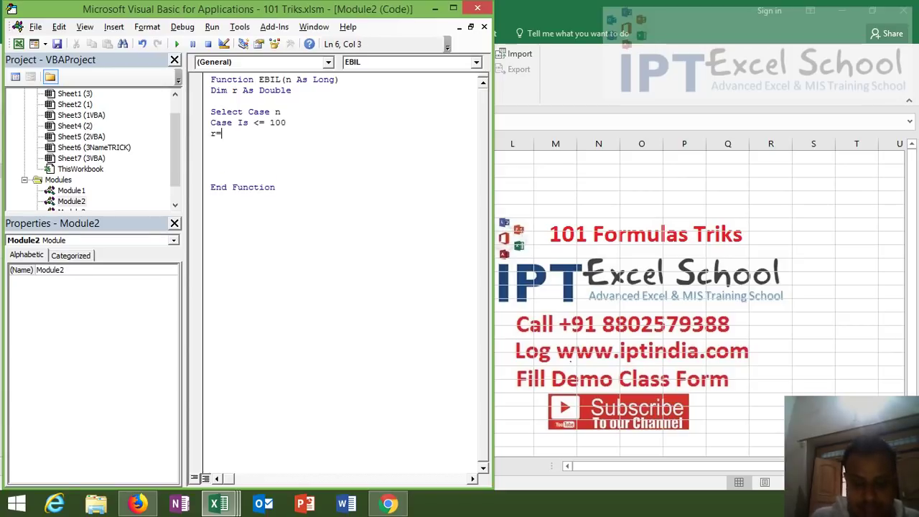
{"action": "type", "text": "* 3.4"}
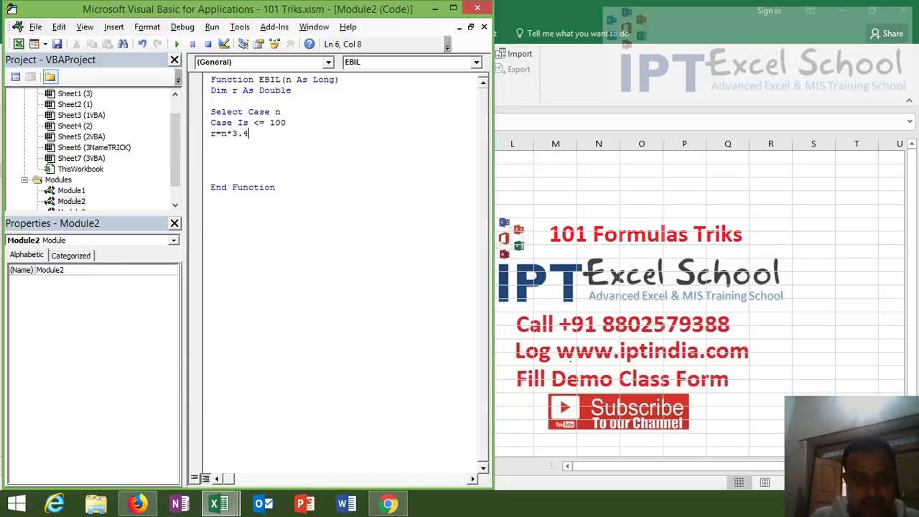
{"action": "type", "text": "4"}
{"action": "key", "text": "Return"}
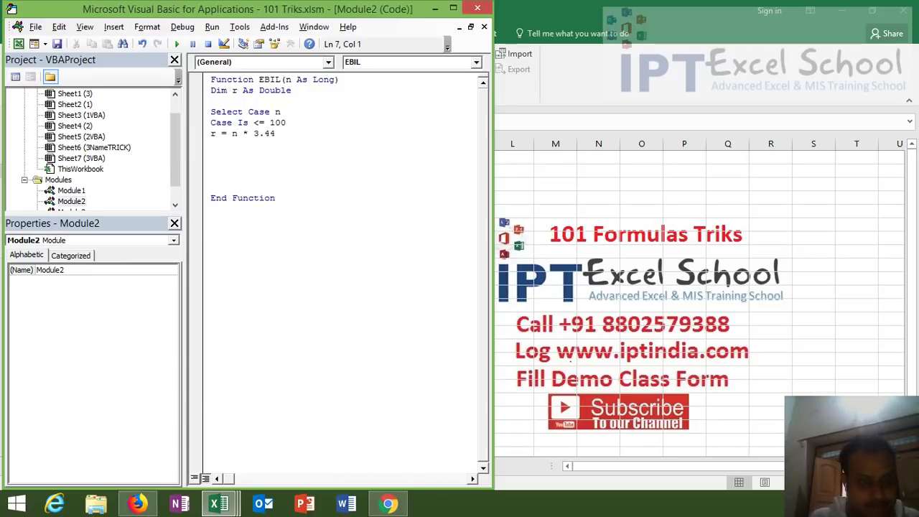
Add a Case 101 To 200 line with a formula charging 100 units at 3.44 plus the rest at 4.1.
{"action": "type", "text": "case "}
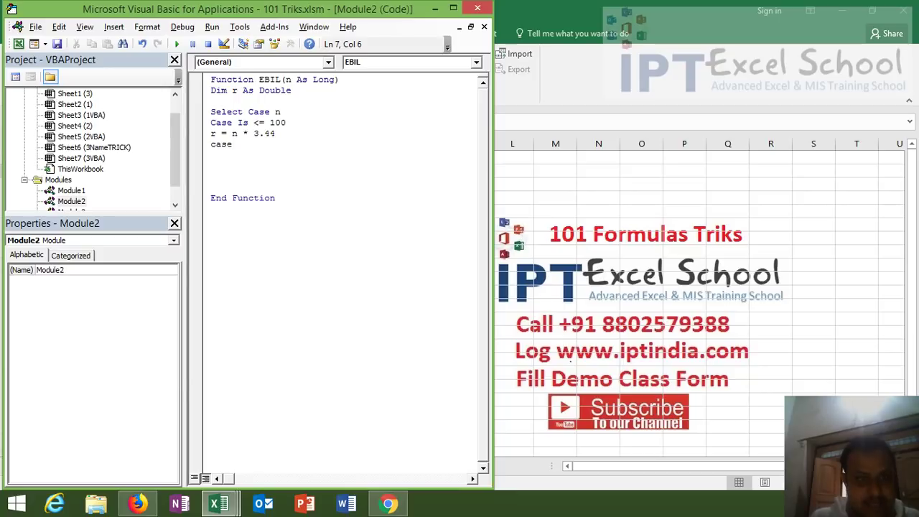
{"action": "type", "text": "101 "}
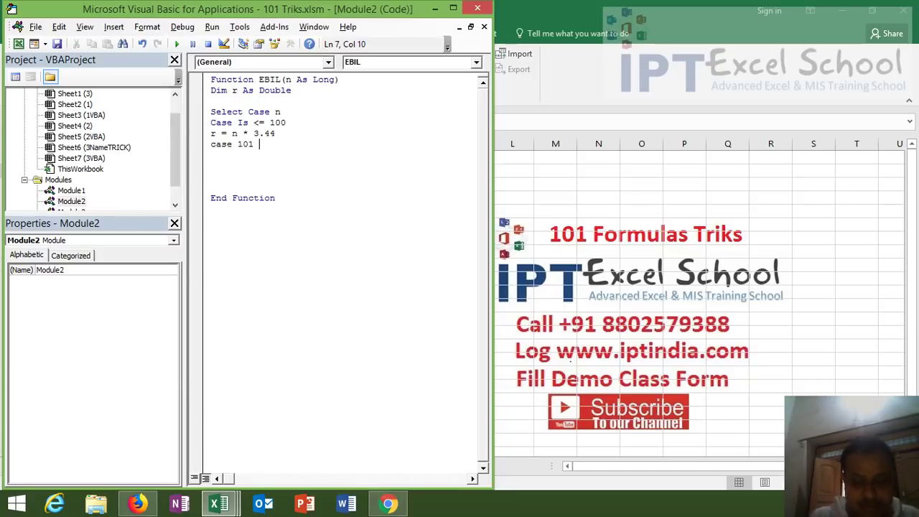
{"action": "type", "text": "to 200"}
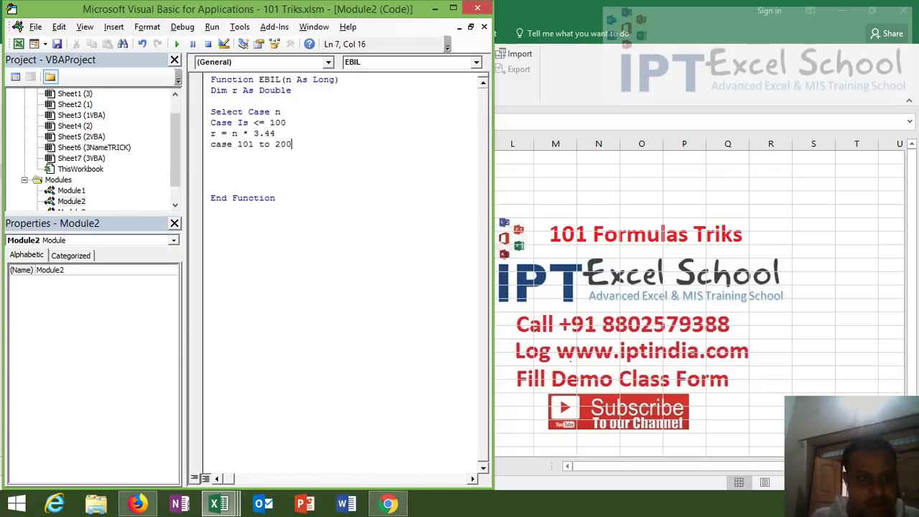
{"action": "key", "text": "Return"}
{"action": "type", "text": "r=1"}
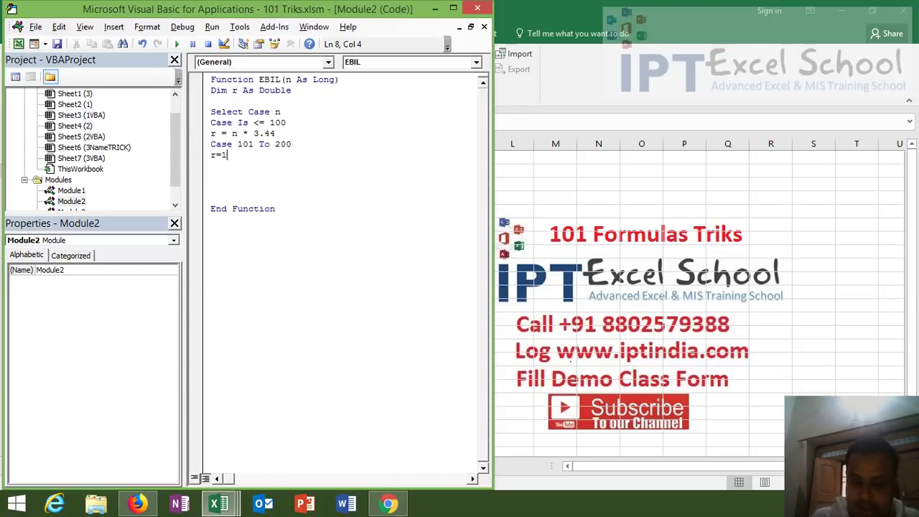
{"action": "key", "text": "BackSpace"}
{"action": "type", "text": "100"}
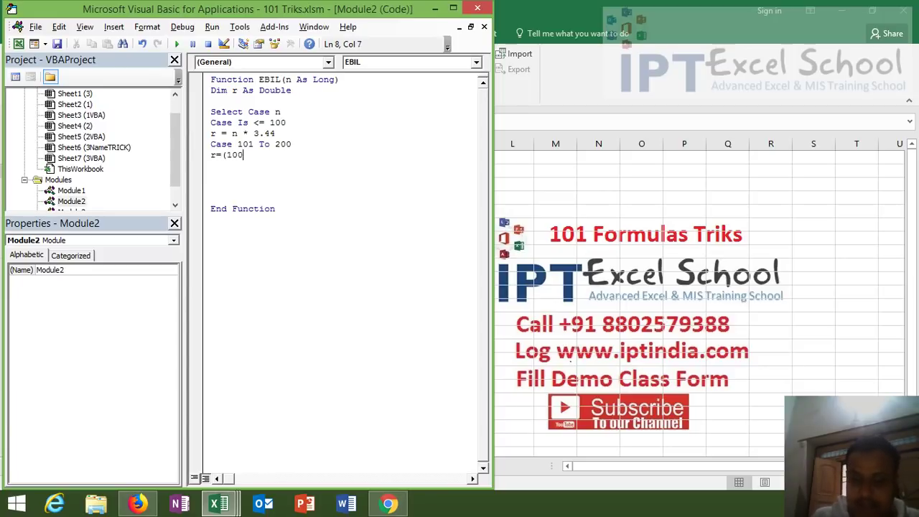
{"action": "type", "text": "*3"}
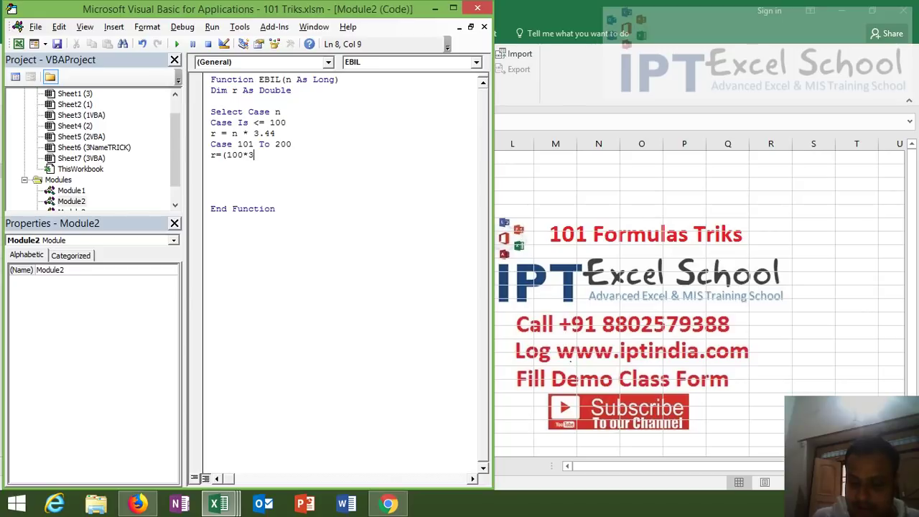
{"action": "type", "text": ".44)+"}
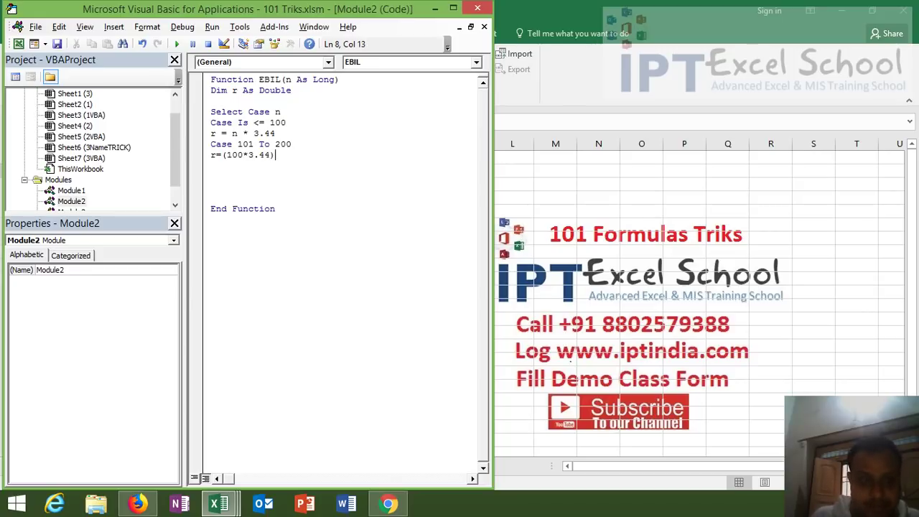
{"action": "type", "text": "(n"}
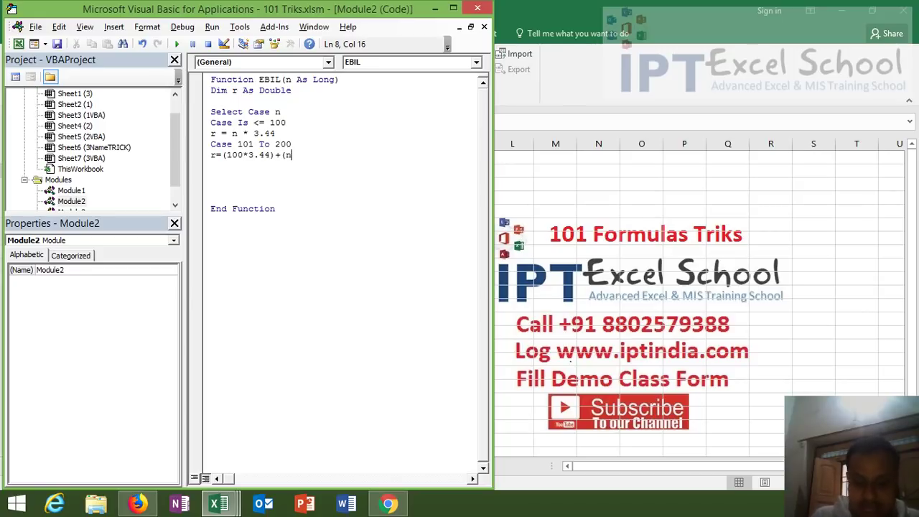
{"action": "type", "text": "-100)*"}
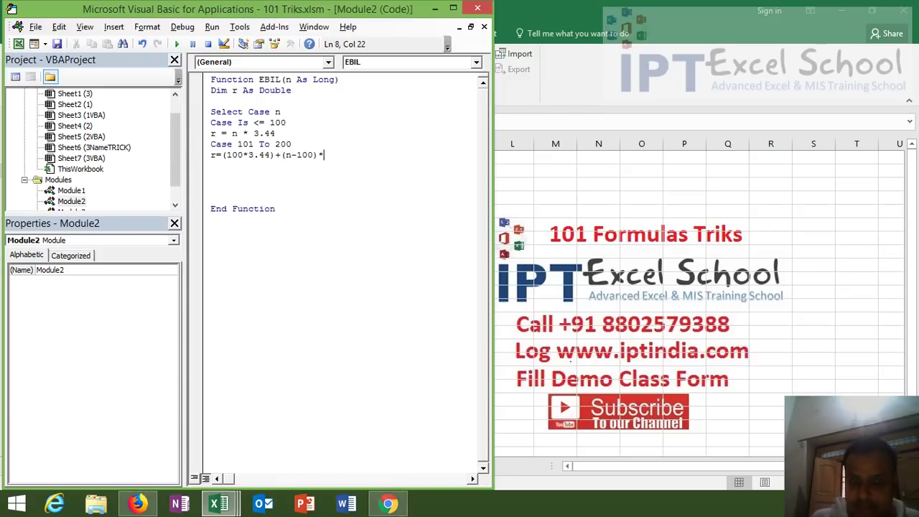
{"action": "type", "text": "4.1"}
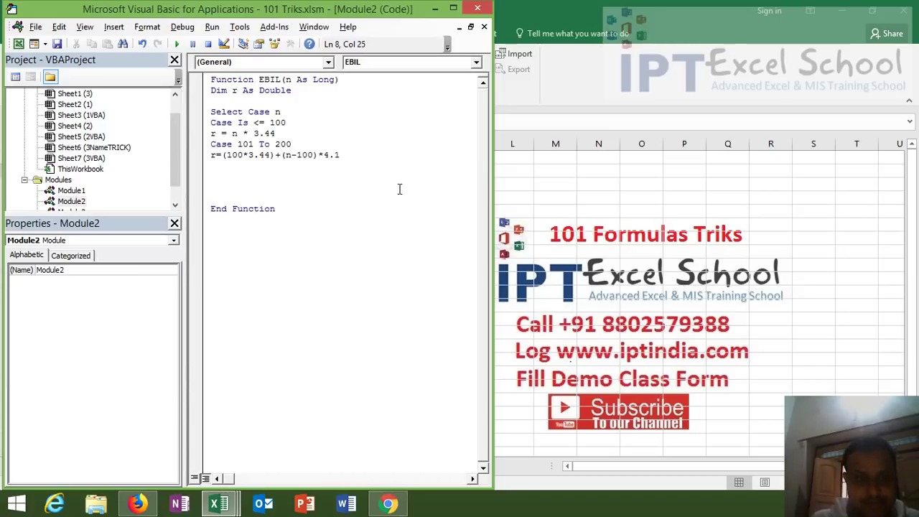
Fix the parentheses to r = (100 * 3.44) + ((n - 100) * 4.1), clearing the compile error.
{"action": "left_click", "coordinate": [365, 188]}
{"action": "left_click", "coordinate": [314, 155]}
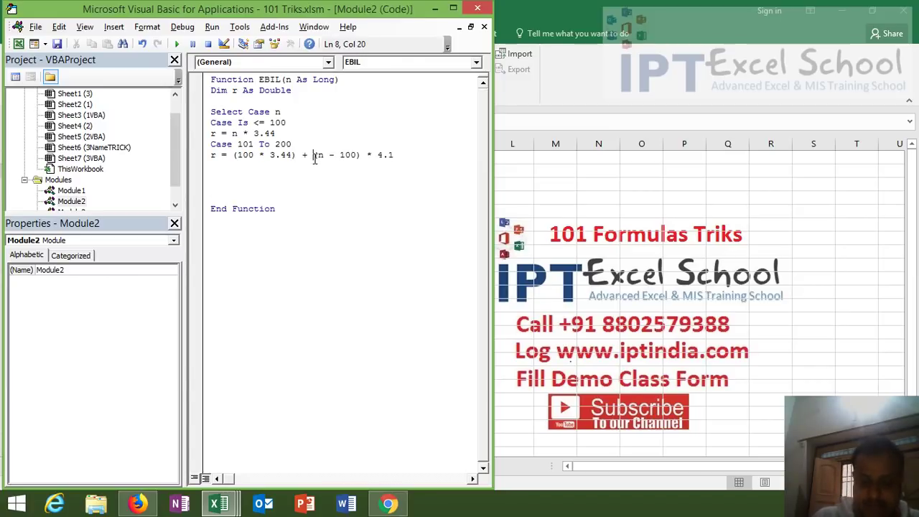
{"action": "type", "text": "("}
{"action": "left_click", "coordinate": [416, 161]}
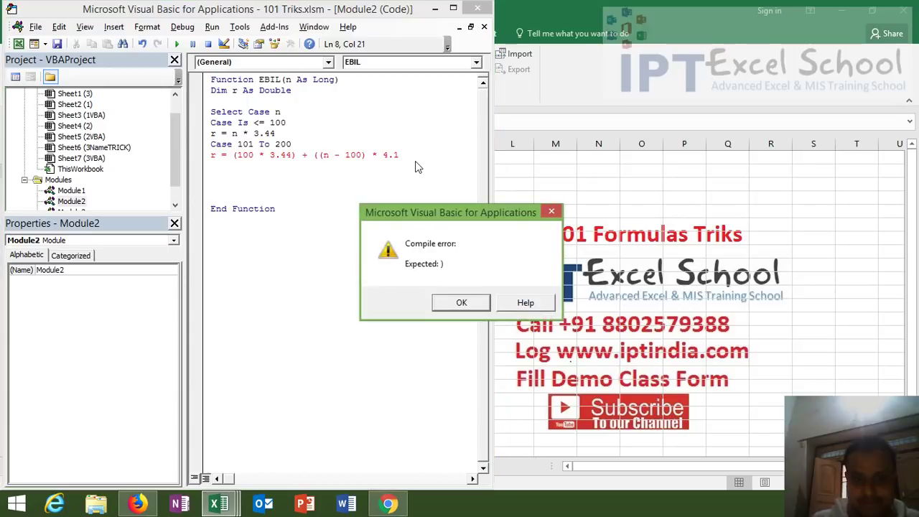
{"action": "key", "text": "Return"}
{"action": "type", "text": ")"}
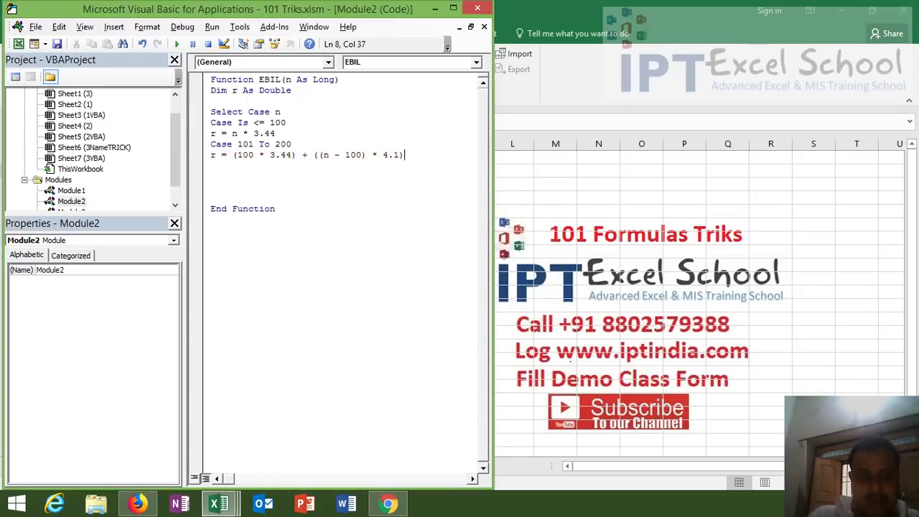
{"action": "key", "text": "Return"}
{"action": "type", "text": "case n"}
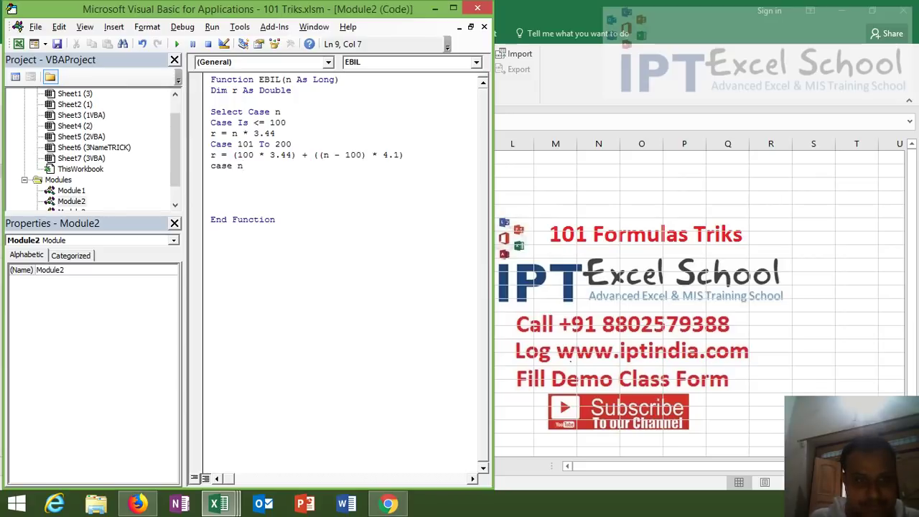
{"action": "type", "text": "*"}
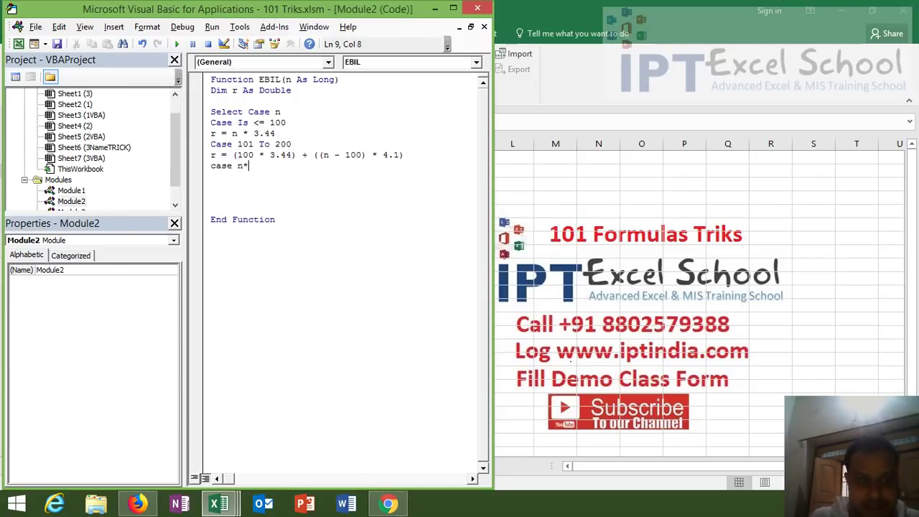
Complete the Case 201 To 500 line and begin its r formula.
{"action": "key", "text": "BackSpace"}
{"action": "type", "text": "201"}
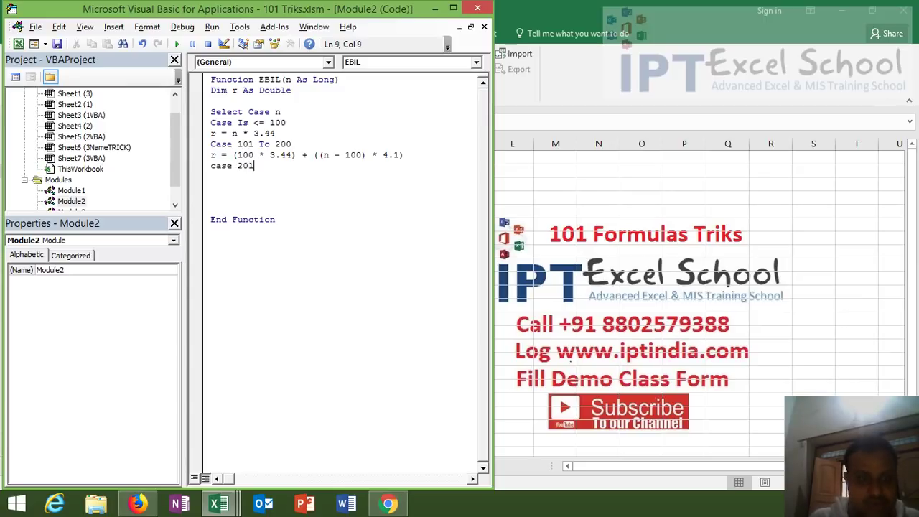
{"action": "type", "text": " to 50"}
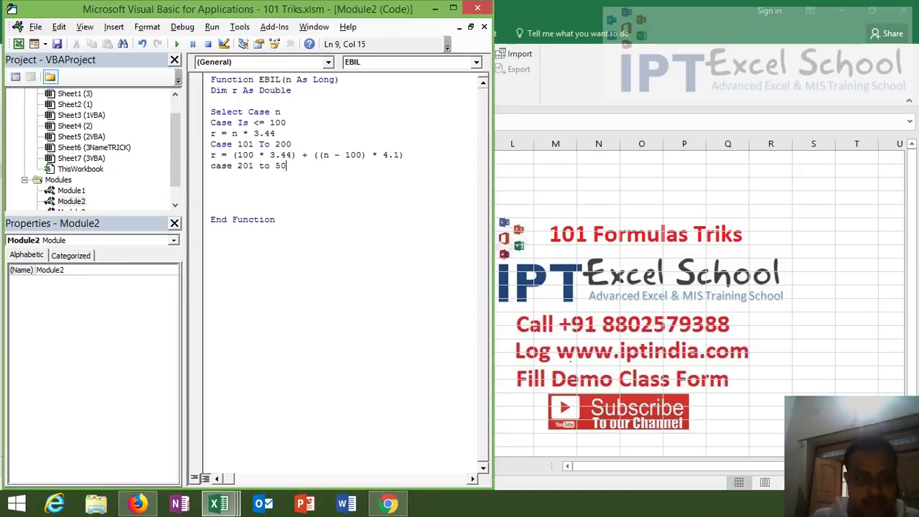
{"action": "type", "text": "0"}
{"action": "key", "text": "Return"}
{"action": "type", "text": "r"}
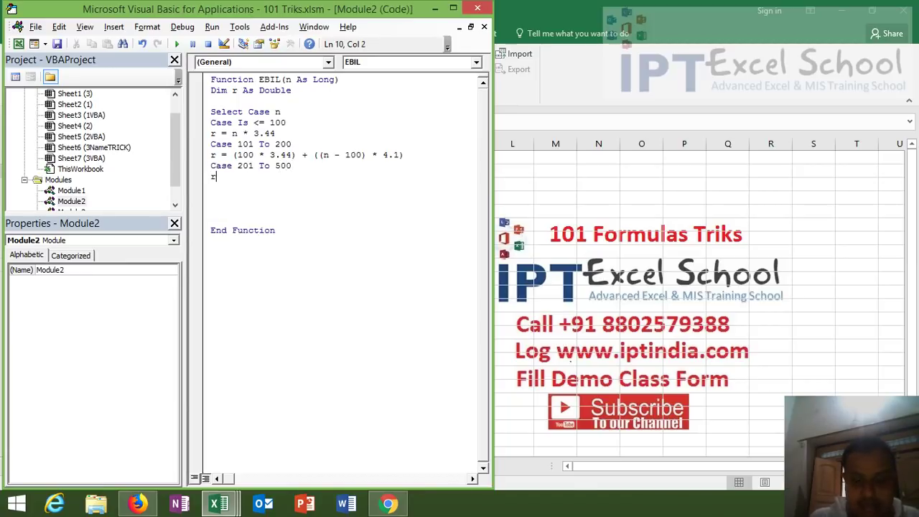
{"action": "key", "text": "Delete"}
Reuse the previous formula, adding (100*4.1) and charging (n - 200) at 6.41.
{"action": "left_click", "coordinate": [214, 165]}
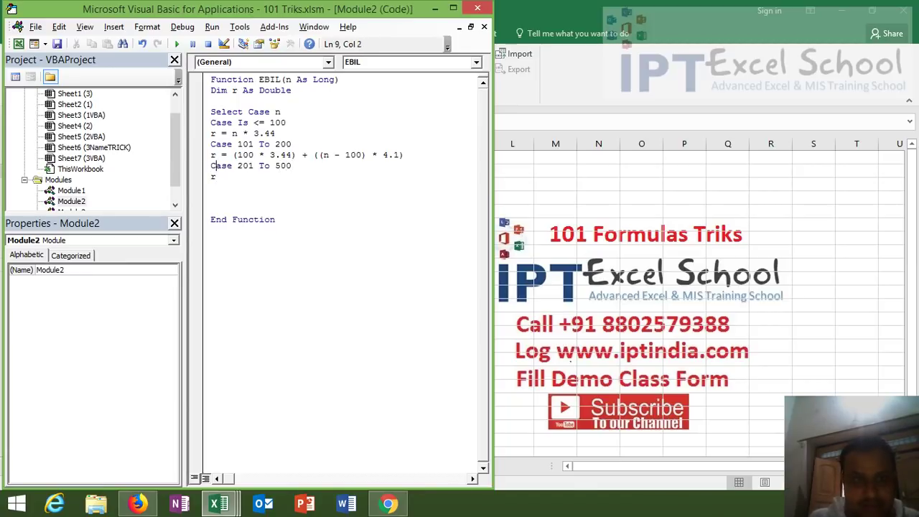
{"action": "left_click_drag", "start_coordinate": [211, 154], "coordinate": [213, 185]}
{"action": "key", "text": "ctrl+c"}
{"action": "key", "text": "ctrl+v"}
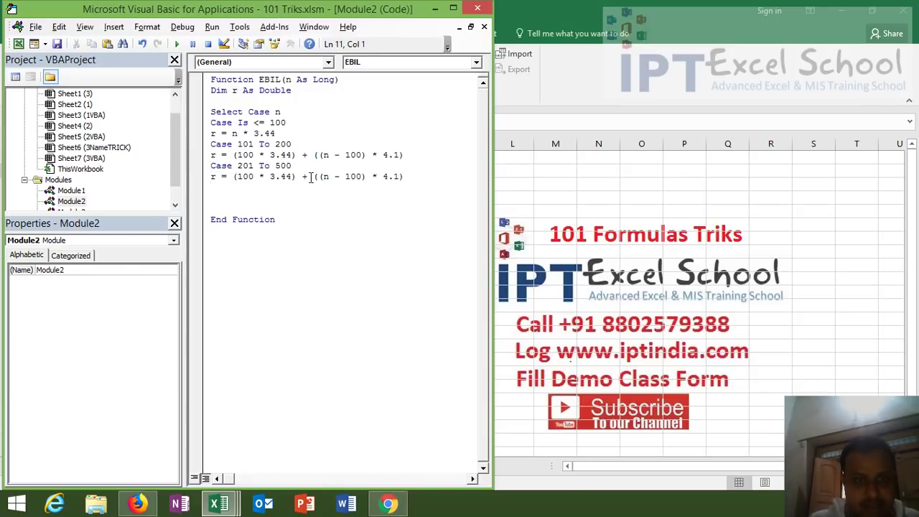
{"action": "type", "text": "("}
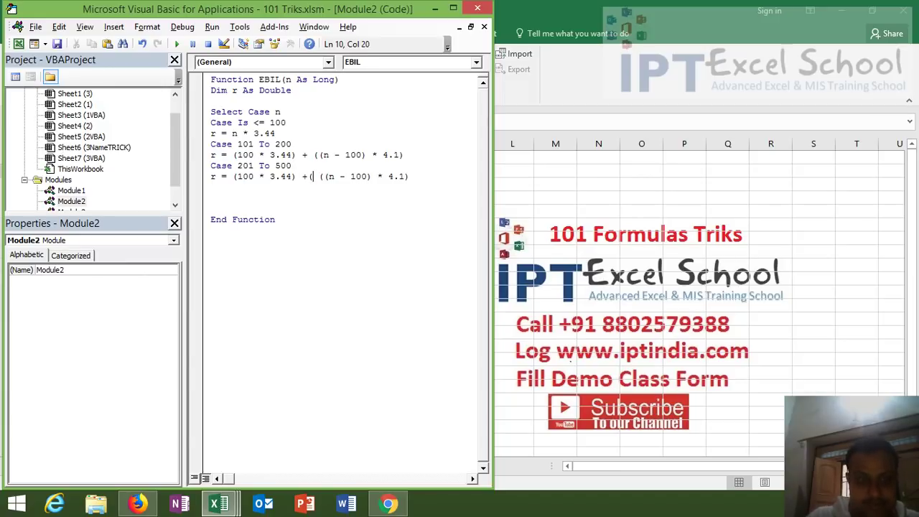
{"action": "type", "text": "100"}
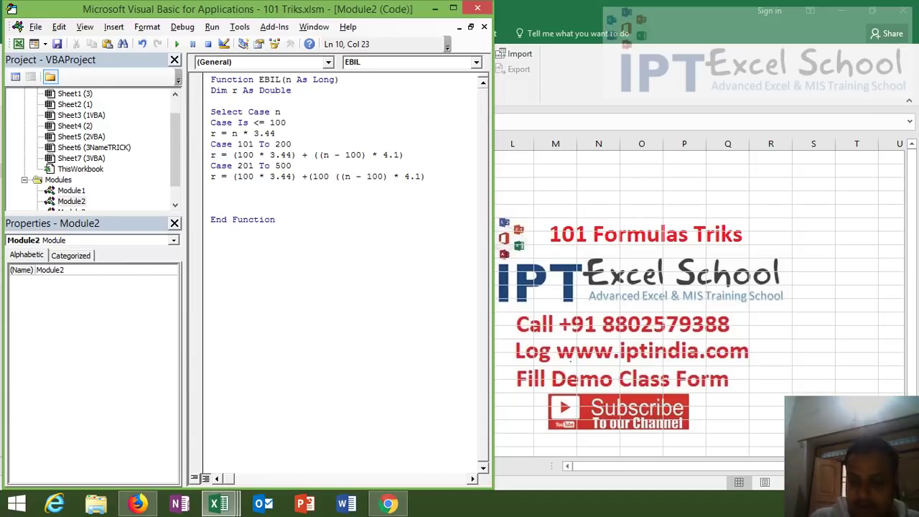
{"action": "type", "text": "*4."}
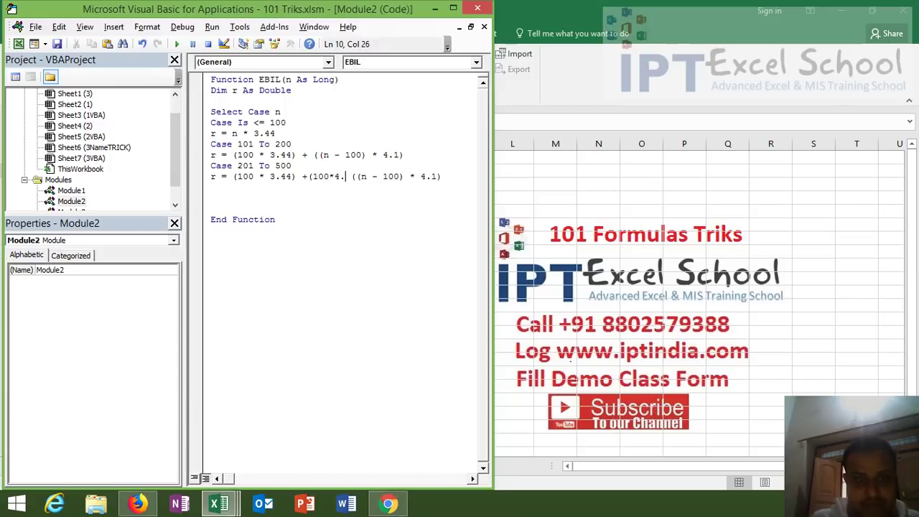
{"action": "type", "text": "1)"}
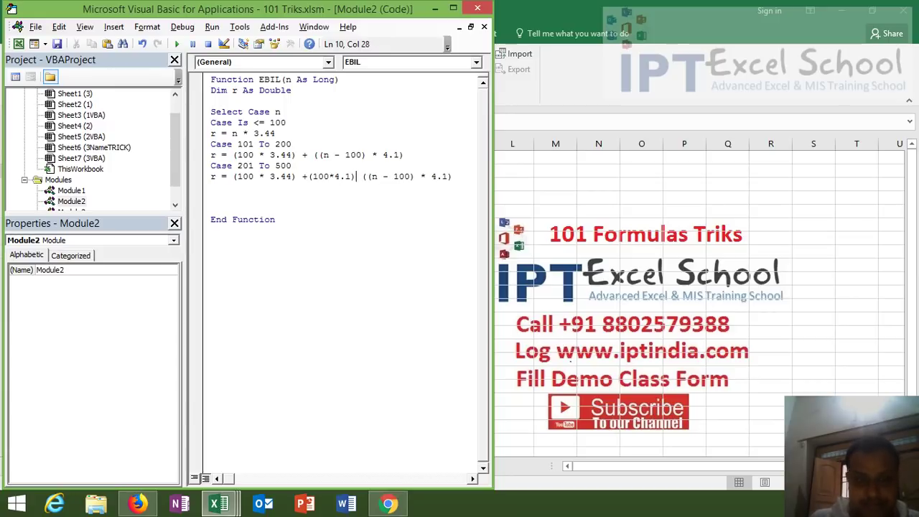
{"action": "type", "text": "+"}
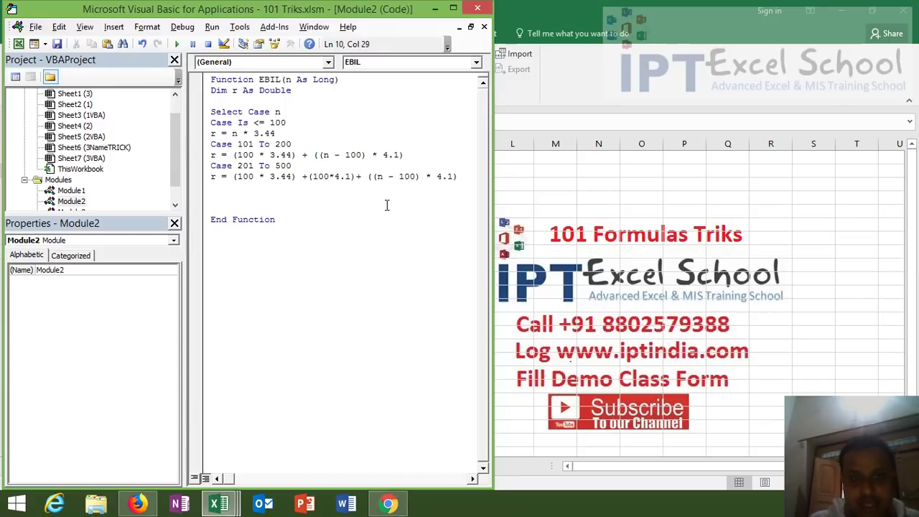
{"action": "key", "text": "Down"}
{"action": "double_click", "coordinate": [426, 178]}
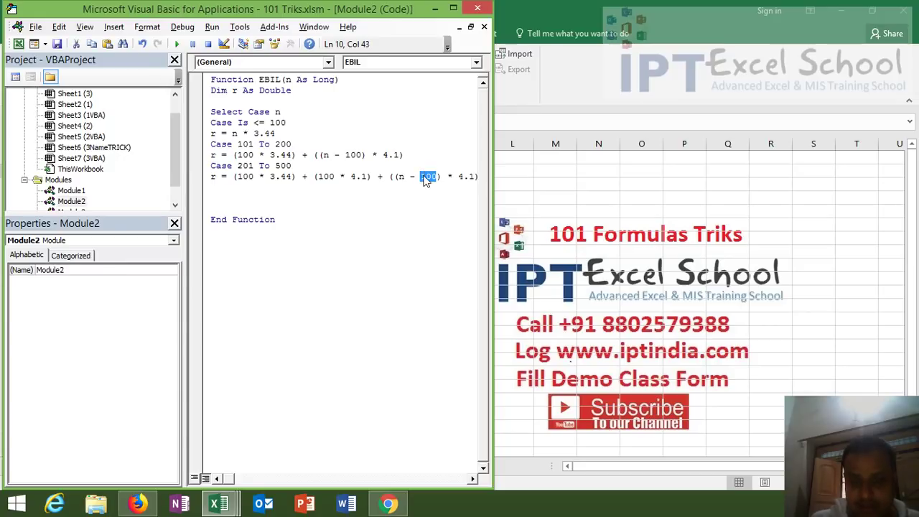
{"action": "type", "text": "200"}
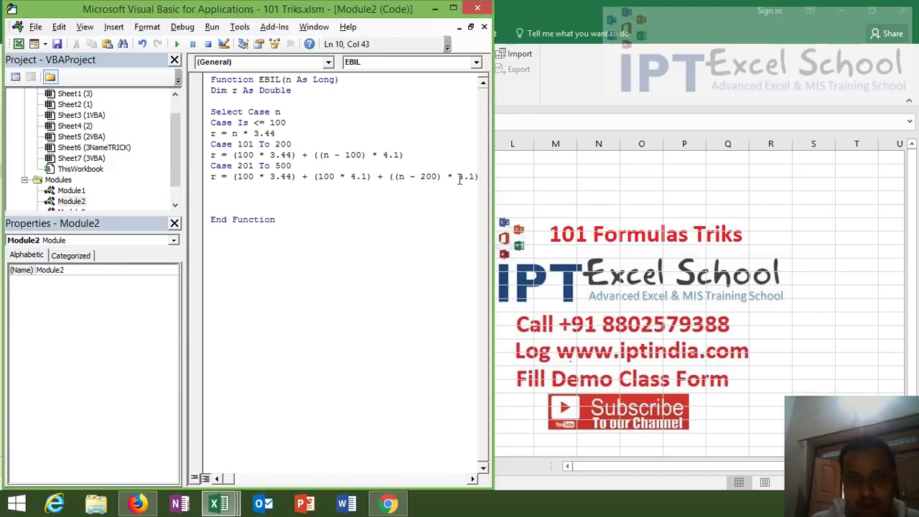
{"action": "key", "text": "Delete"}
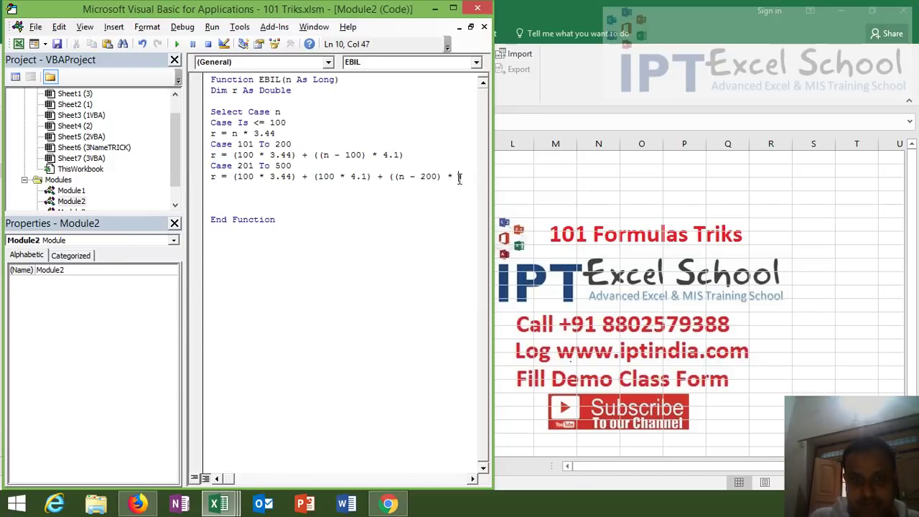
{"action": "type", "text": "6.41"}
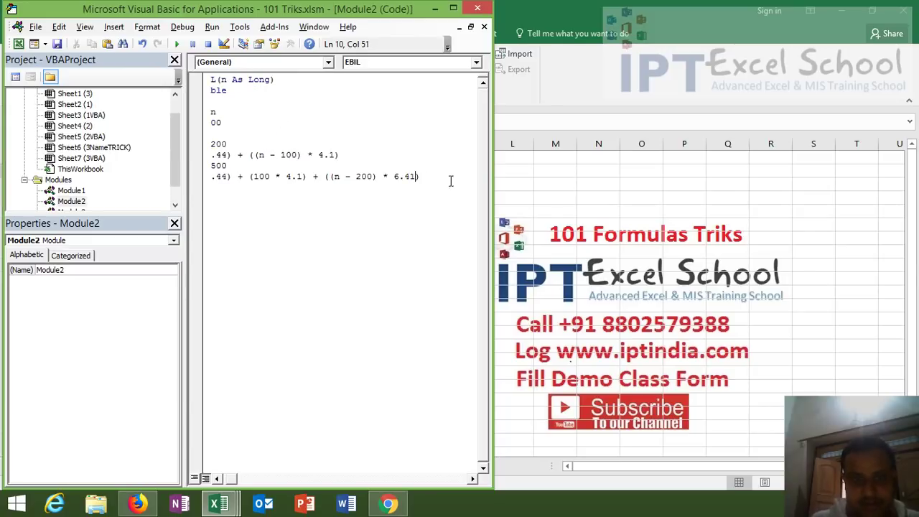
{"action": "key", "text": "Home"}
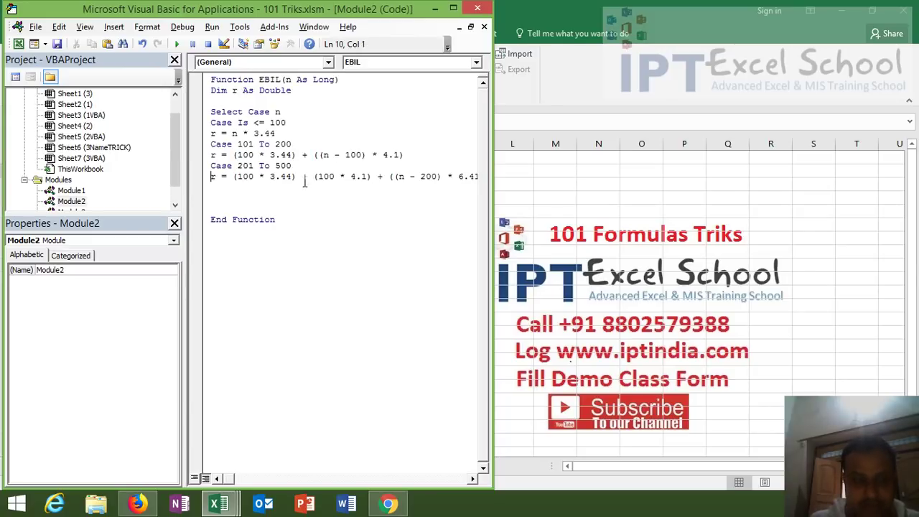
Duplicate the Case 201 To 500 block and change its condition to Is > 500.
{"action": "key", "text": "Up"}
{"action": "key", "text": "shift+Down"}
{"action": "key", "text": "shift+Down"}
{"action": "key", "text": "Right"}
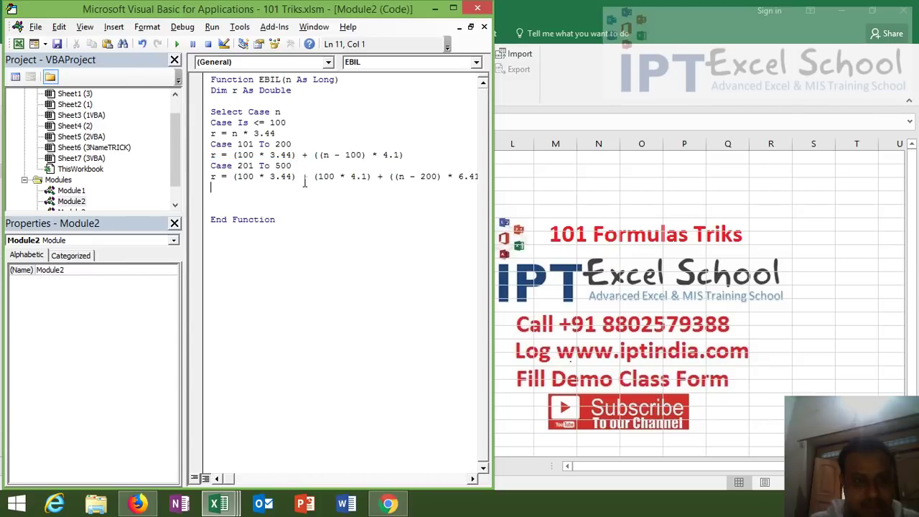
{"action": "key", "text": "ctrl+v"}
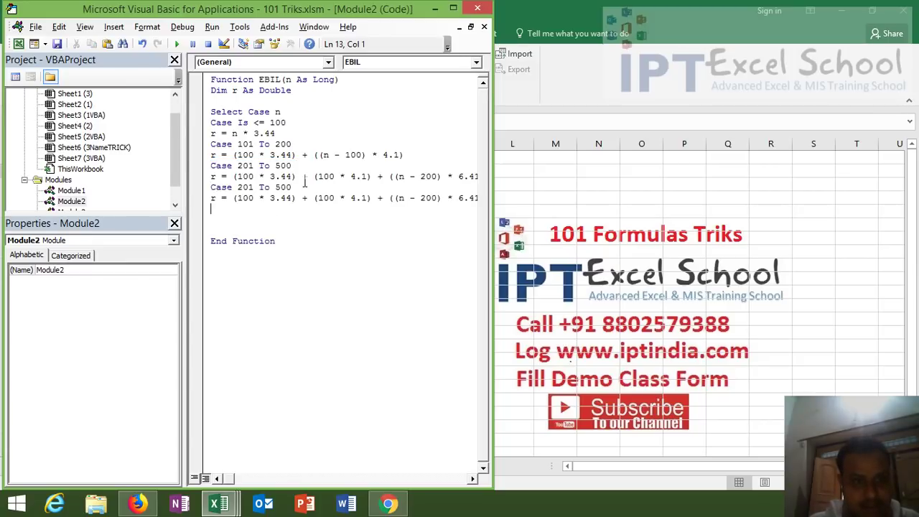
{"action": "left_click_drag", "start_coordinate": [292, 188], "coordinate": [238, 187]}
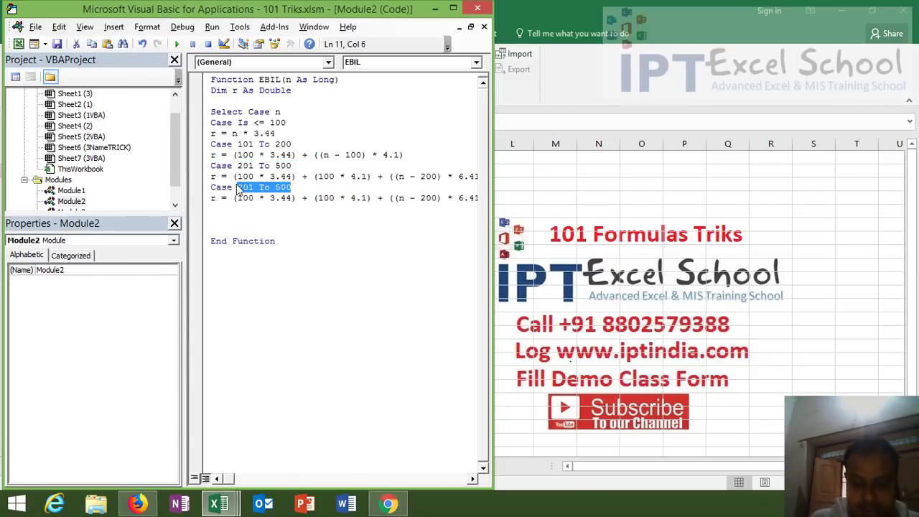
{"action": "type", "text": ">500"}
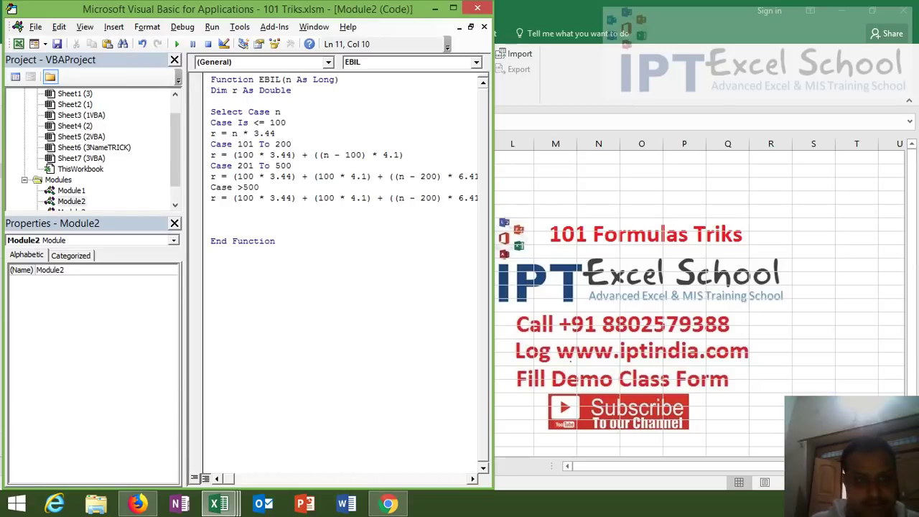
{"action": "left_click", "coordinate": [249, 207]}
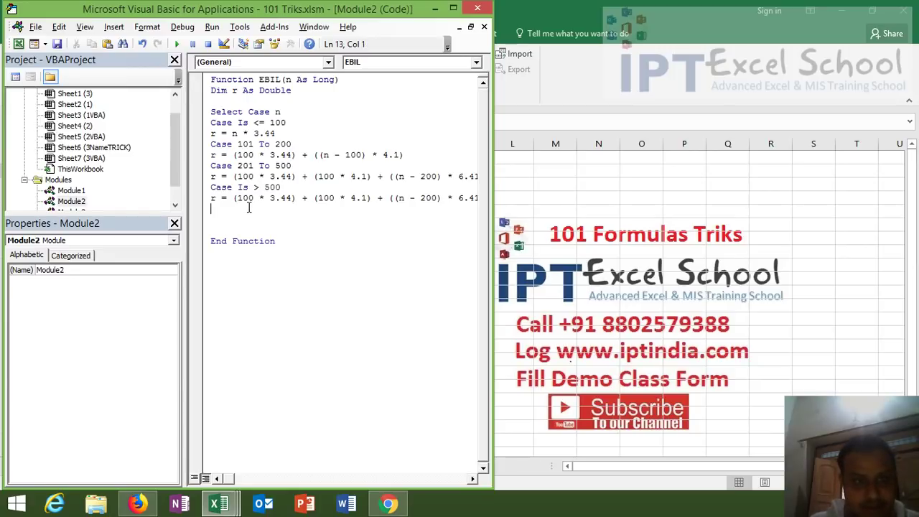
Insert the (300.6.41)+ term into the new formula, raising an 'Expected: )' error.
{"action": "left_click", "coordinate": [383, 199]}
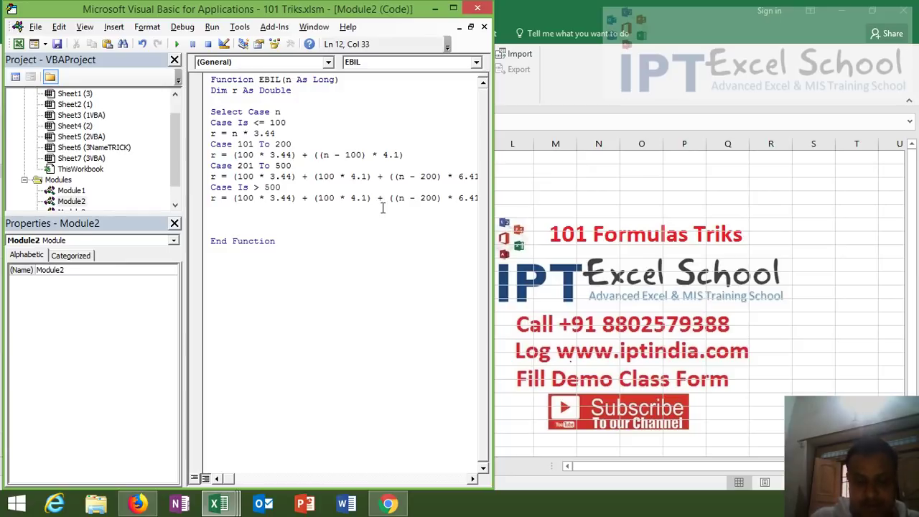
{"action": "type", "text": "(20"}
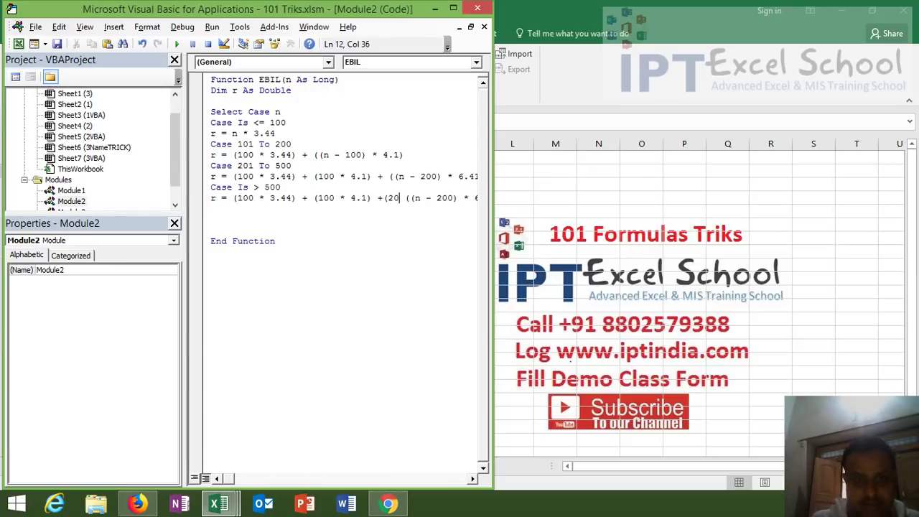
{"action": "type", "text": "0*"}
{"action": "key", "text": "BackSpace"}
{"action": "key", "text": "BackSpace"}
{"action": "key", "text": "BackSpace"}
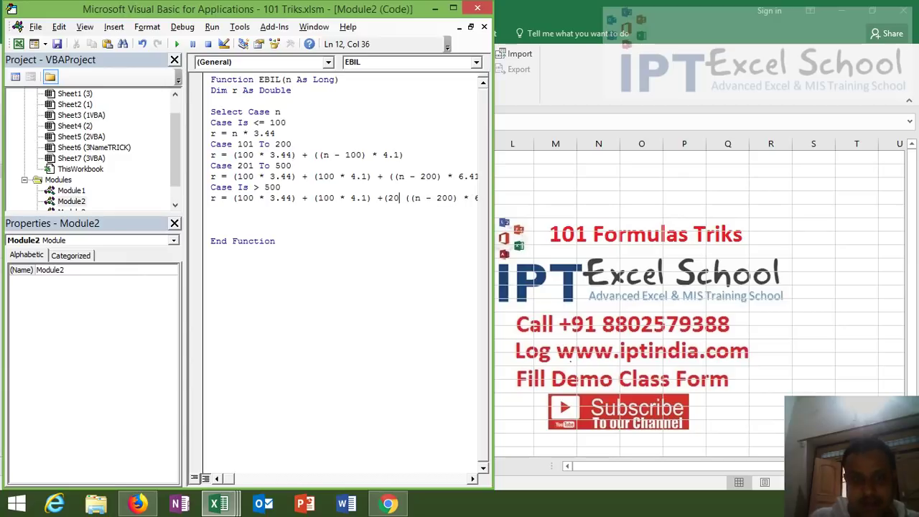
{"action": "key", "text": "BackSpace"}
{"action": "type", "text": "300."}
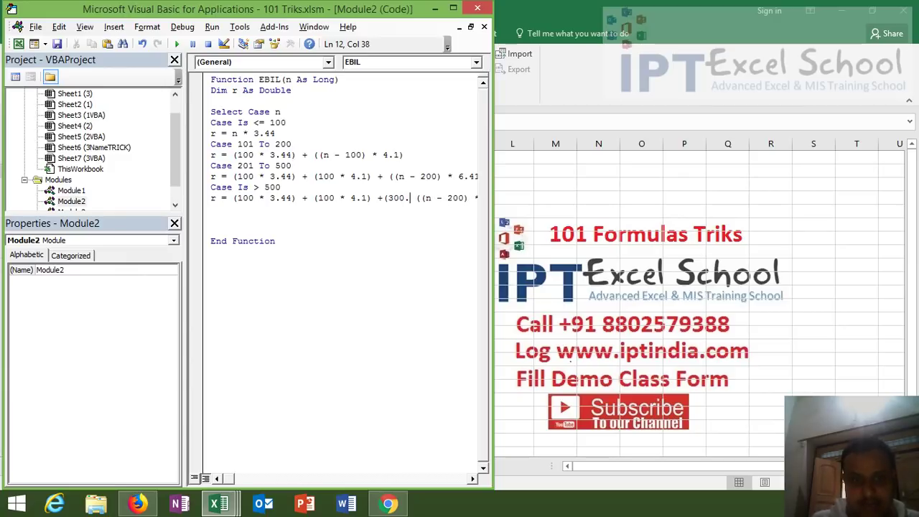
{"action": "type", "text": "6.4"}
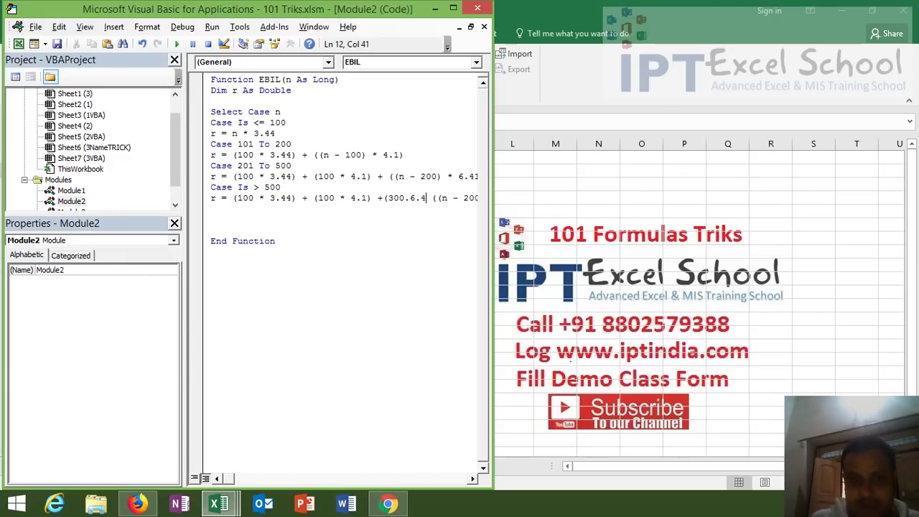
{"action": "type", "text": "1)+"}
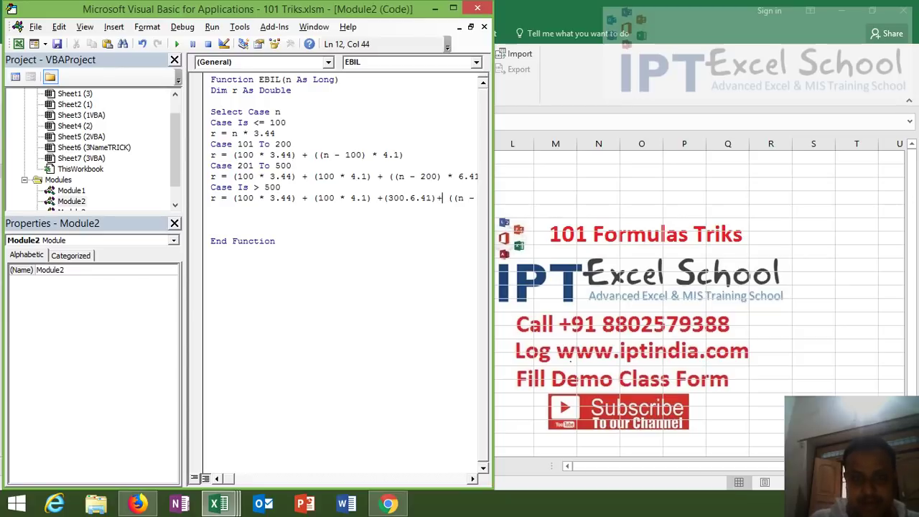
{"action": "left_click", "coordinate": [368, 257]}
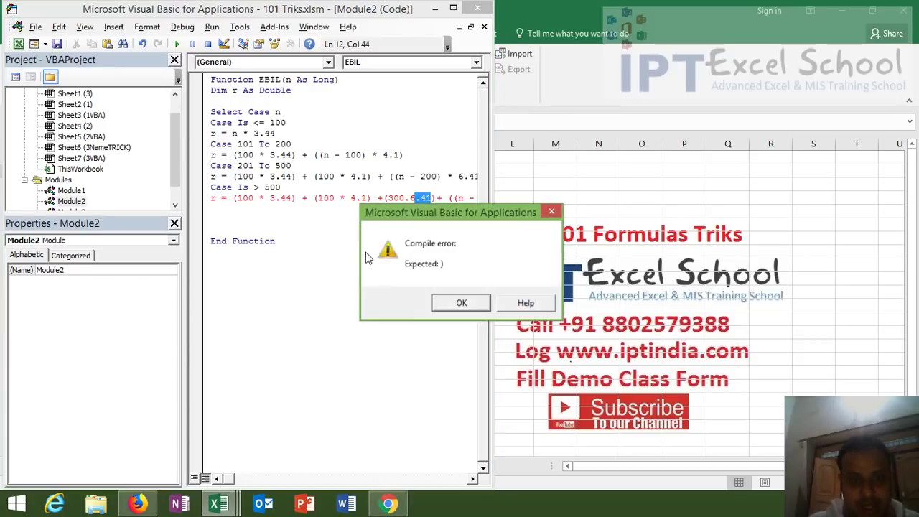
Dismiss the compile error and correct the term to (300*6.41).
{"action": "left_click", "coordinate": [472, 302]}
{"action": "left_click", "coordinate": [410, 199]}
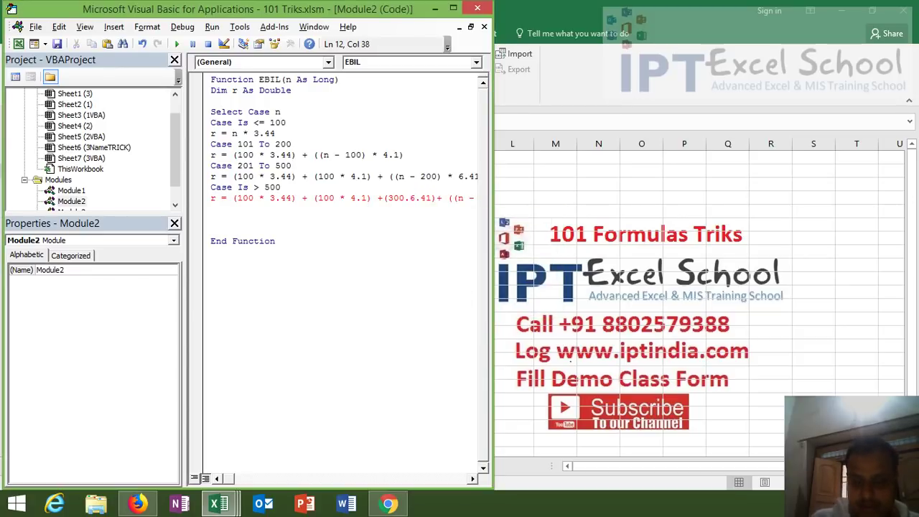
{"action": "key", "text": "BackSpace"}
{"action": "type", "text": "*"}
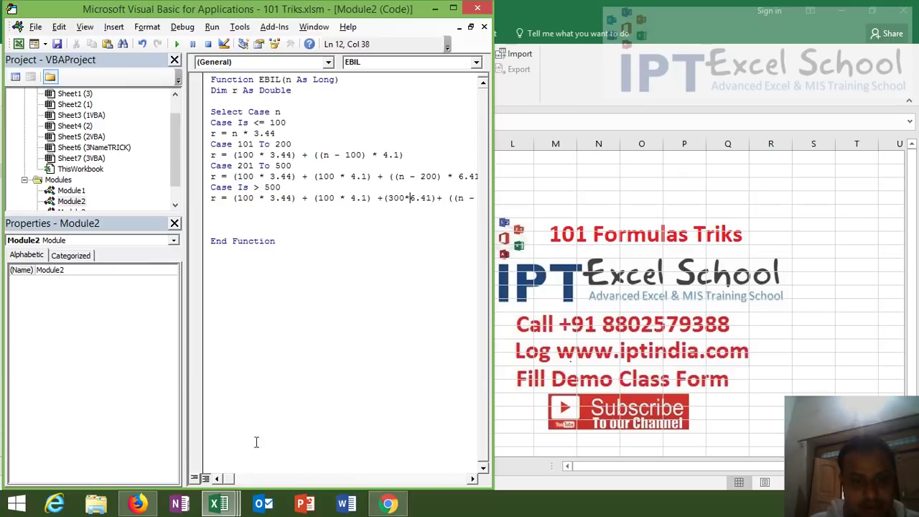
Change (n - 200) to (n - 500) with rate 7.10, then erase the digits after 7.
{"action": "left_click", "coordinate": [472, 479]}
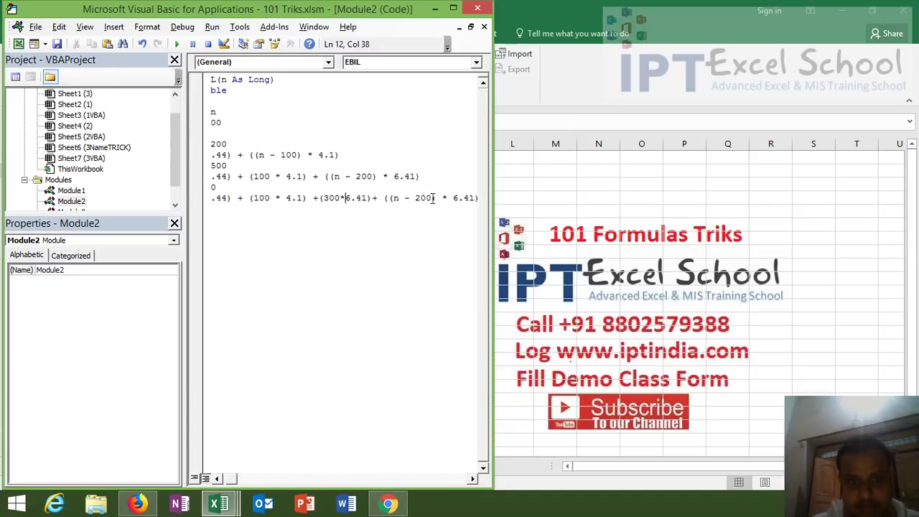
{"action": "left_click_drag", "start_coordinate": [433, 197], "coordinate": [425, 198]}
{"action": "type", "text": "5"}
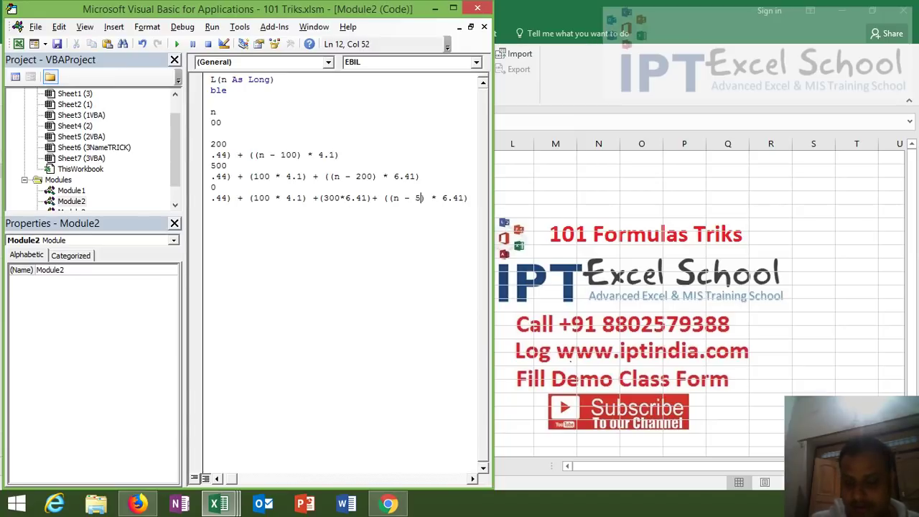
{"action": "type", "text": "00"}
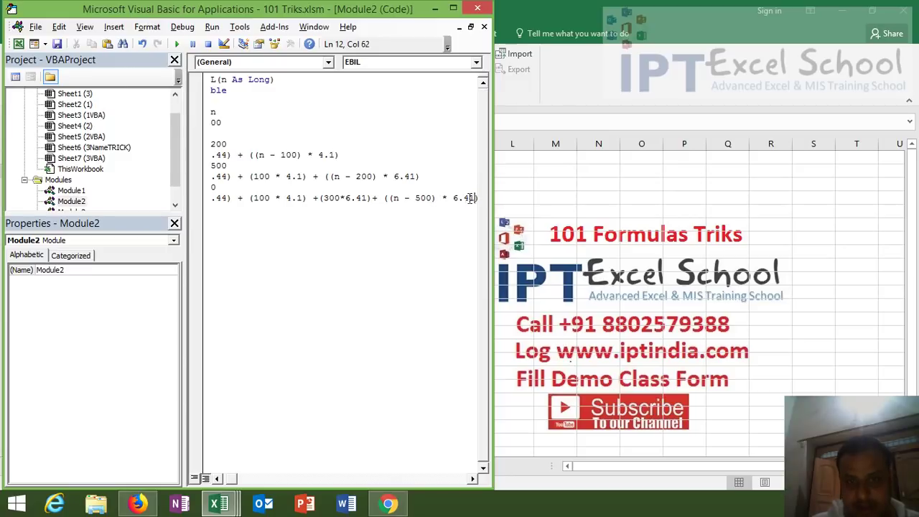
{"action": "left_click_drag", "start_coordinate": [472, 198], "coordinate": [452, 198]}
{"action": "type", "text": "7."}
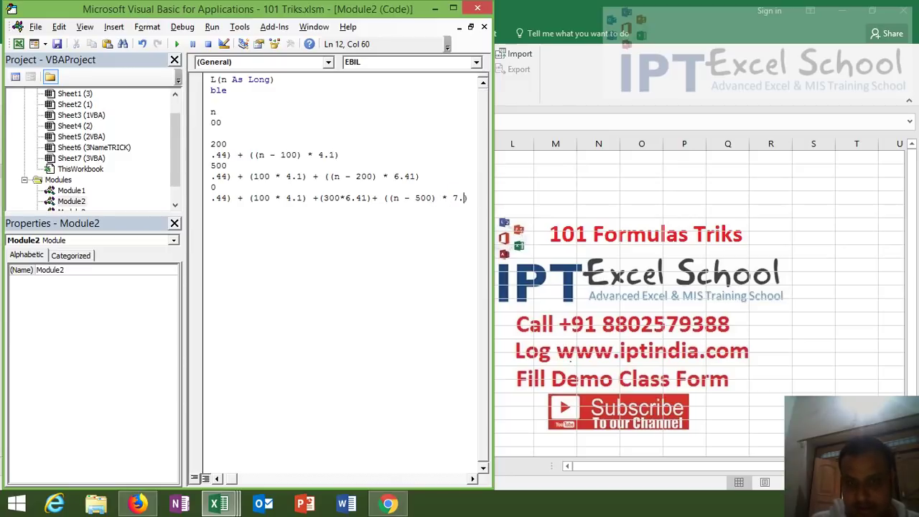
{"action": "type", "text": "10"}
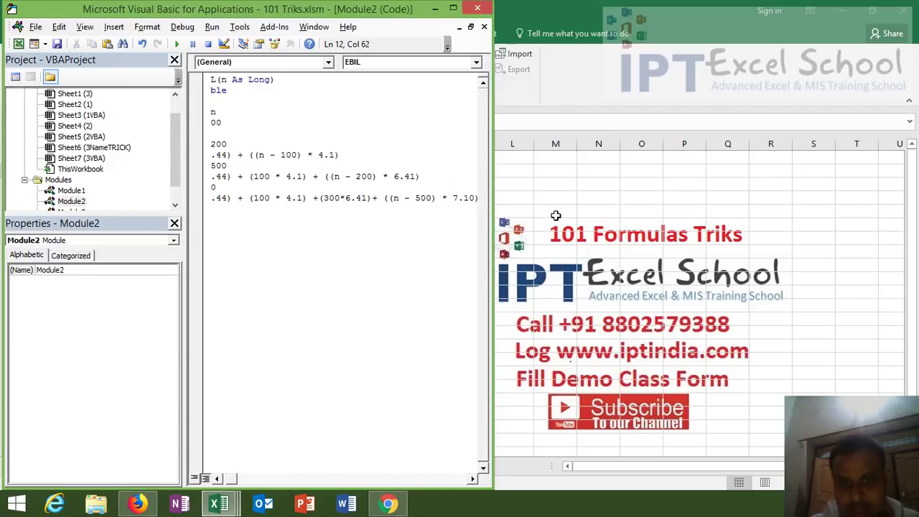
{"action": "left_click", "coordinate": [556, 216]}
{"action": "key", "text": "alt+F11"}
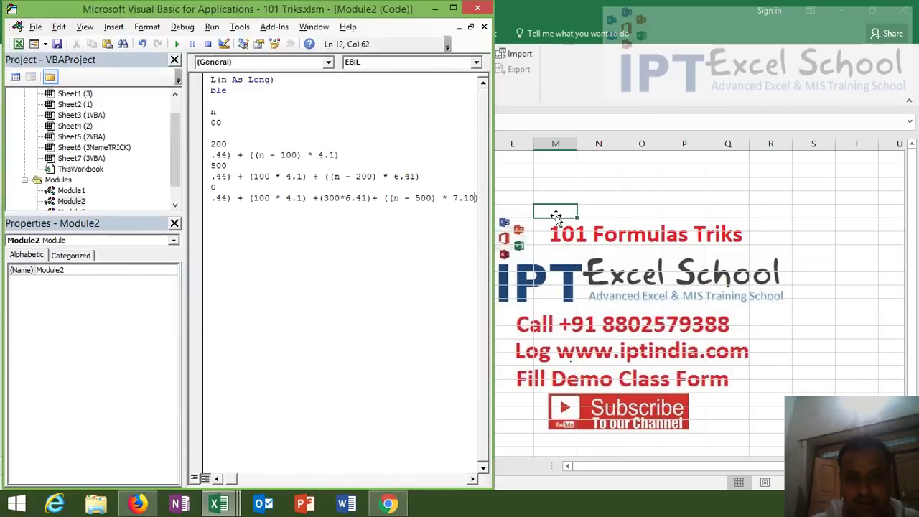
{"action": "key", "text": "BackSpace"}
{"action": "key", "text": "BackSpace"}
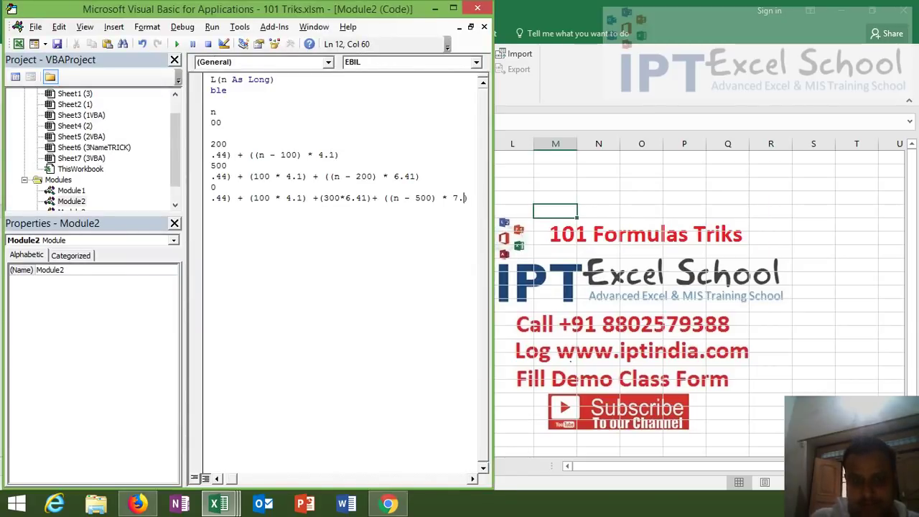
Complete the 7.42 rate and close the block with End Select.
{"action": "type", "text": "42"}
{"action": "left_click", "coordinate": [445, 219]}
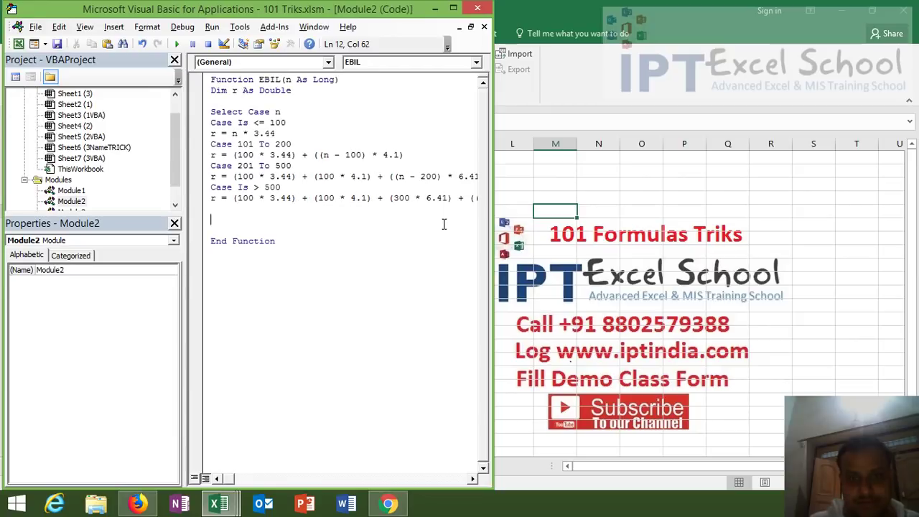
{"action": "key", "text": "Up"}
{"action": "type", "text": "end "}
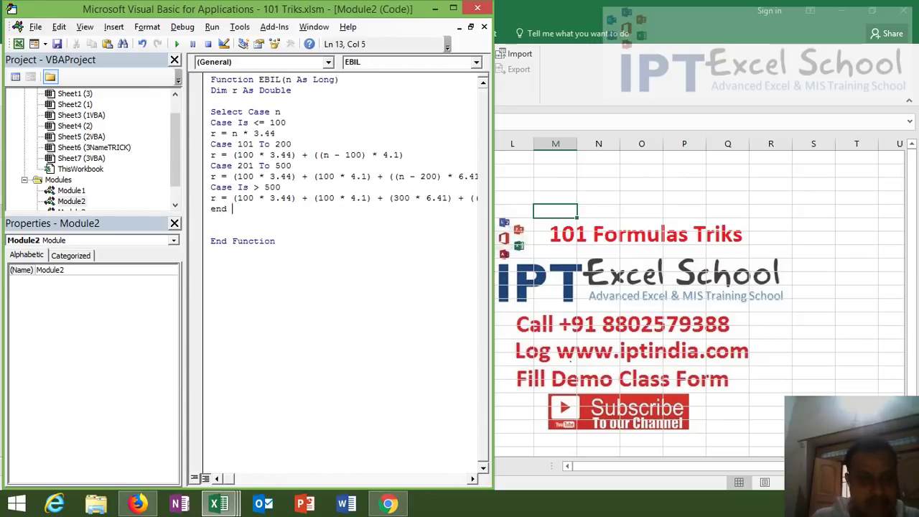
{"action": "type", "text": "delect"}
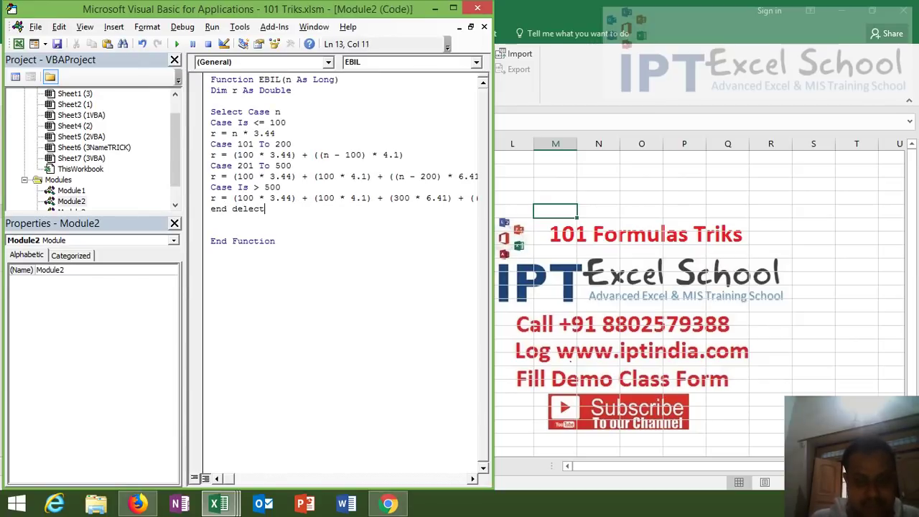
{"action": "key", "text": "BackSpace"}
{"action": "key", "text": "BackSpace"}
{"action": "key", "text": "BackSpace"}
{"action": "key", "text": "BackSpace"}
{"action": "key", "text": "BackSpace"}
{"action": "key", "text": "BackSpace"}
{"action": "type", "text": "se"}
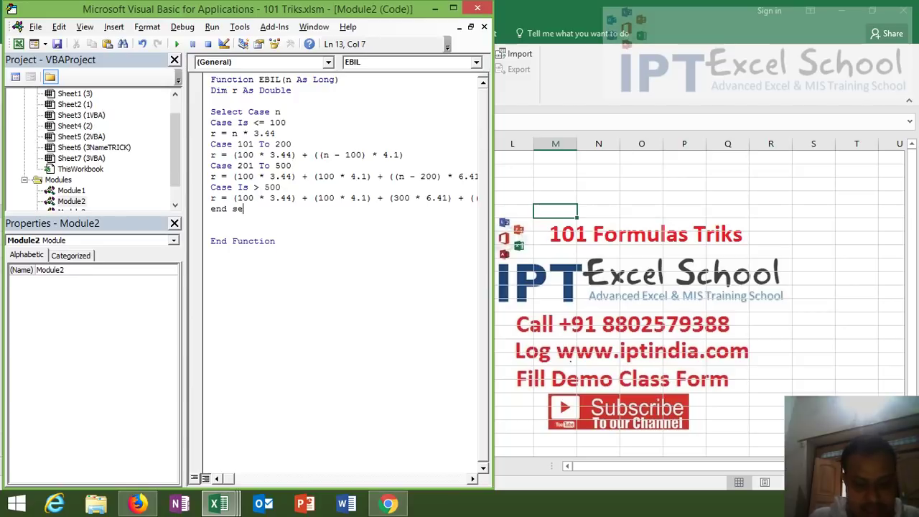
{"action": "type", "text": "lect"}
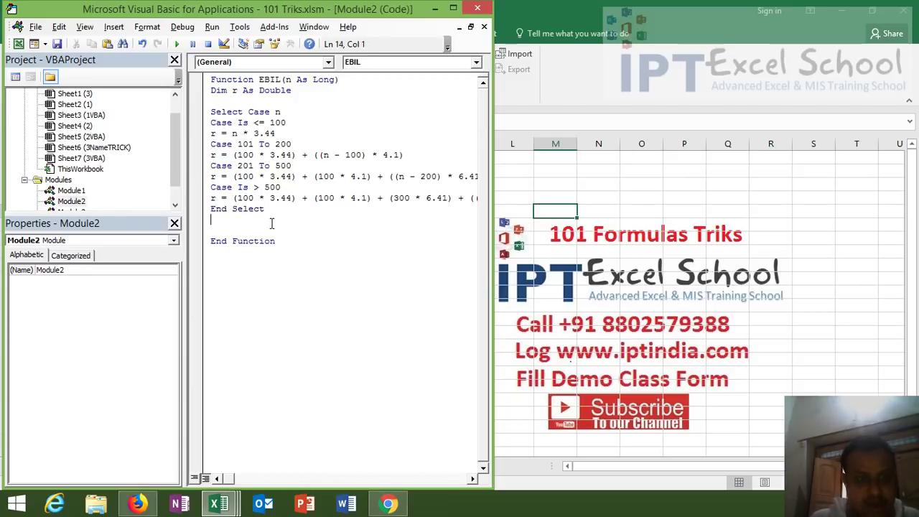
{"action": "key", "text": "Return"}
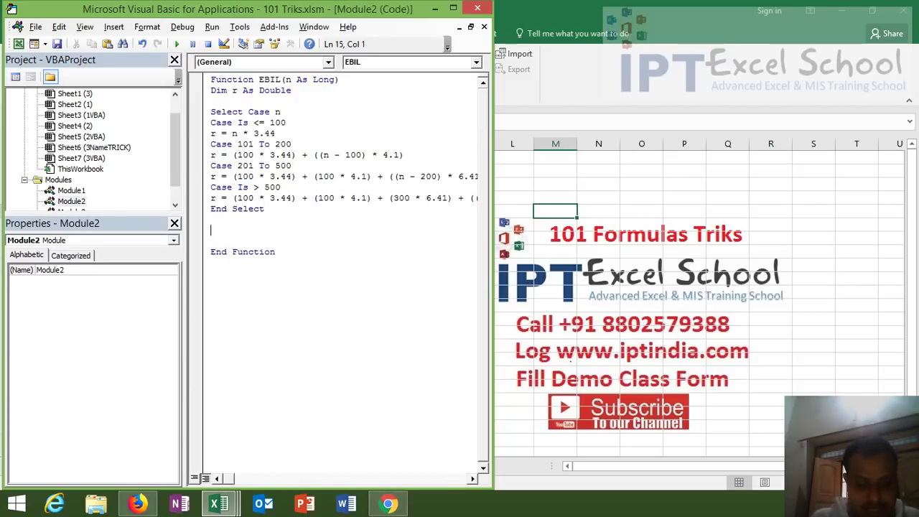
Add EBIL = r before End Function and switch back to the Excel workbook.
{"action": "key", "text": "BackSpace"}
{"action": "key", "text": "Return"}
{"action": "type", "text": "E"}
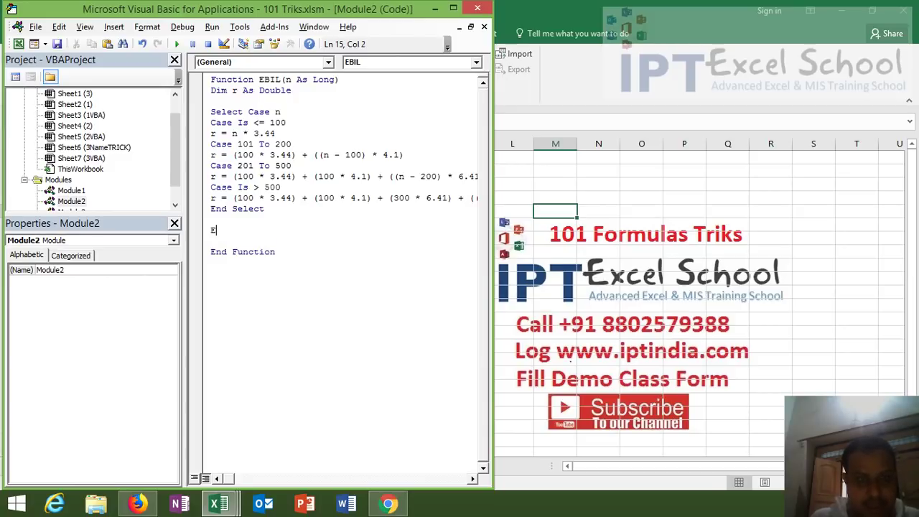
{"action": "type", "text": "B"}
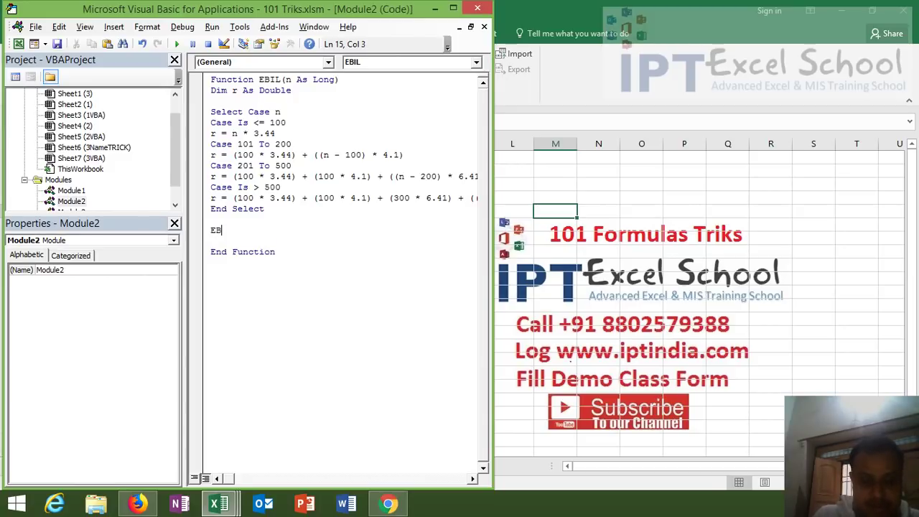
{"action": "type", "text": "IL = "}
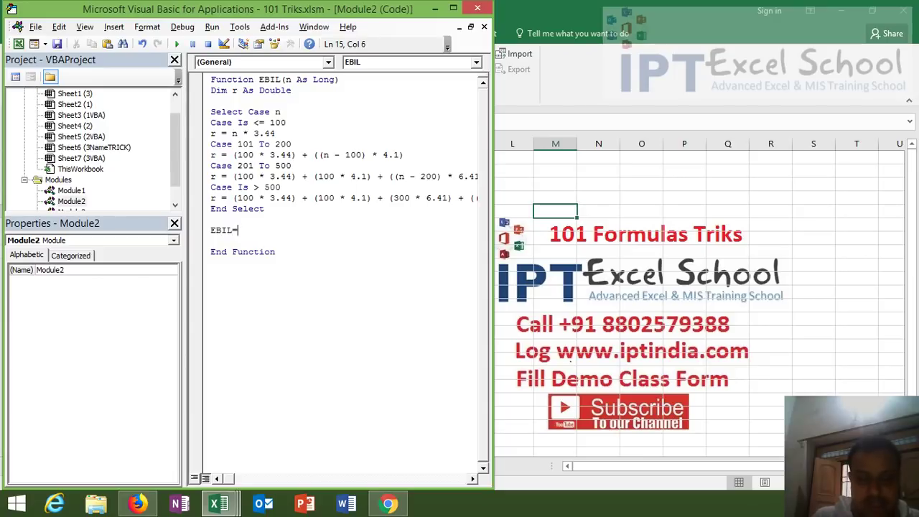
{"action": "type", "text": "r"}
{"action": "left_click", "coordinate": [310, 288]}
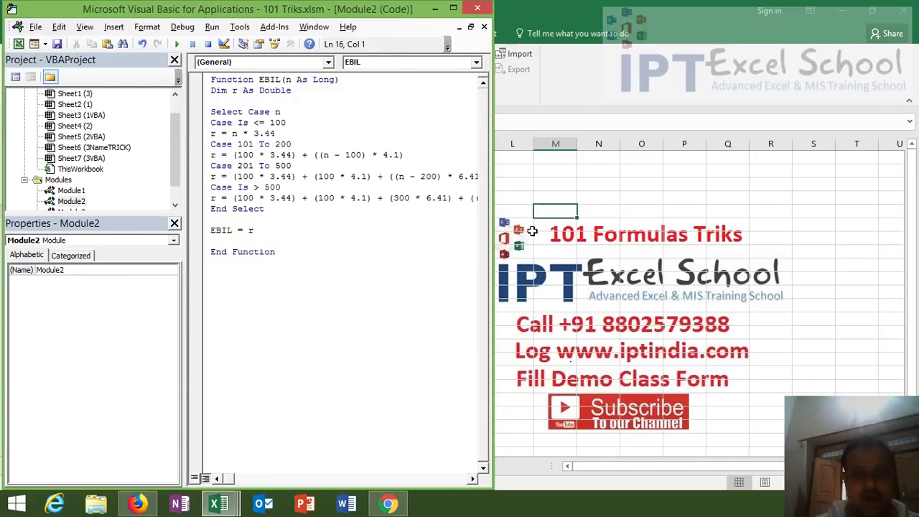
{"action": "left_click", "coordinate": [528, 227]}
Enter =EBIL(A2) in D2 of sheet 3VBA and fill it down to D23.
{"action": "left_click", "coordinate": [168, 165]}
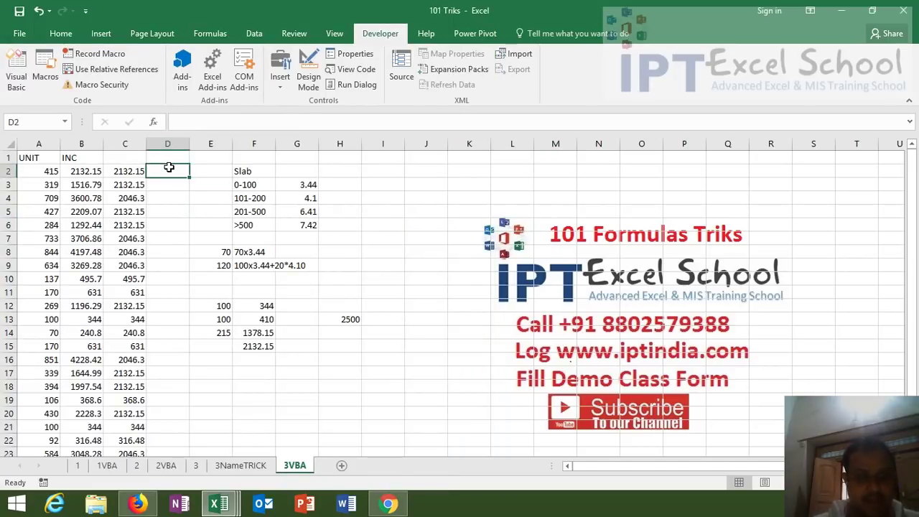
{"action": "type", "text": "=eb"}
{"action": "key", "text": "Tab"}
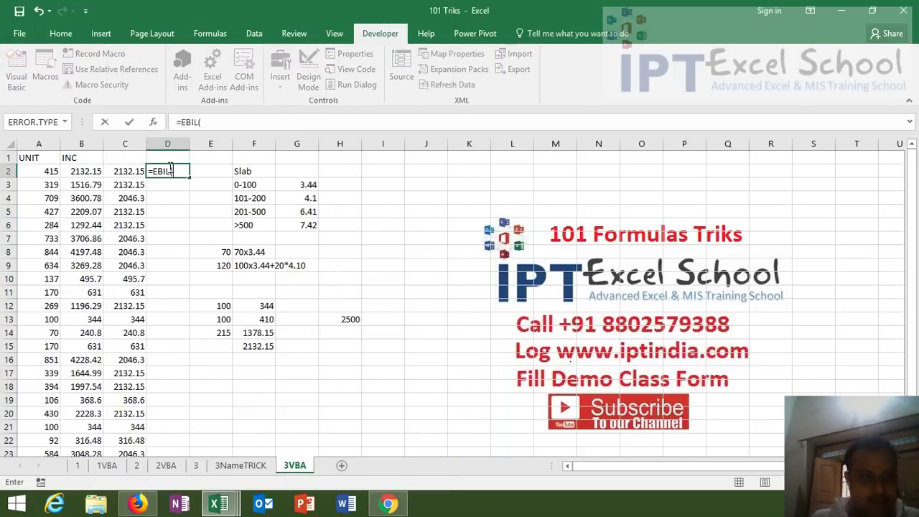
{"action": "left_click", "coordinate": [48, 169]}
{"action": "key", "text": "Return"}
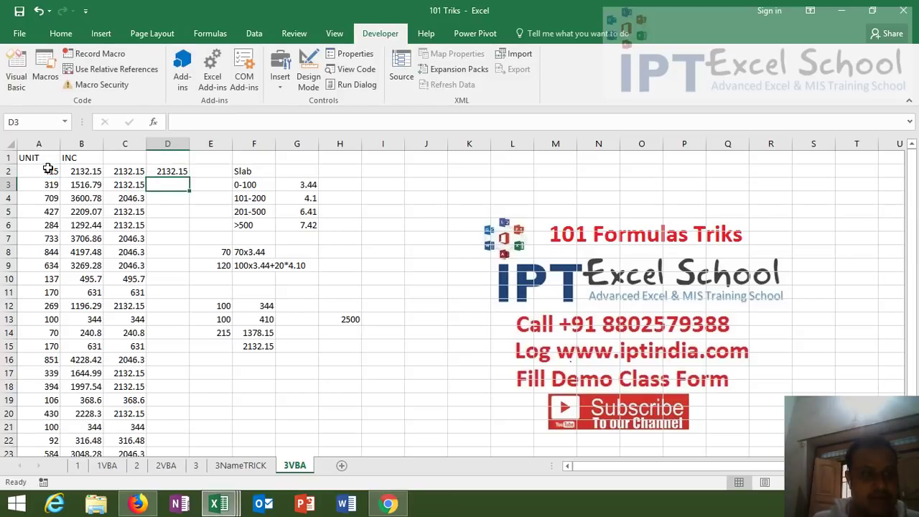
{"action": "key", "text": "Up"}
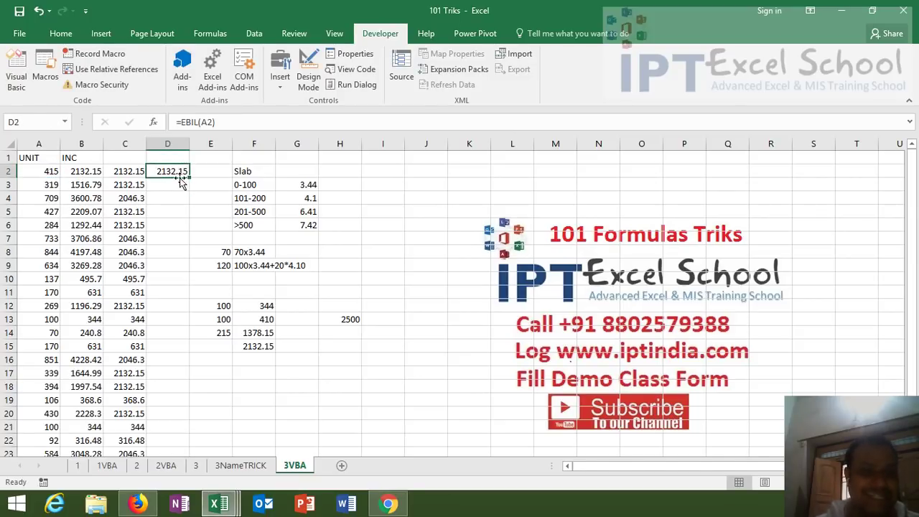
{"action": "double_click", "coordinate": [187, 176]}
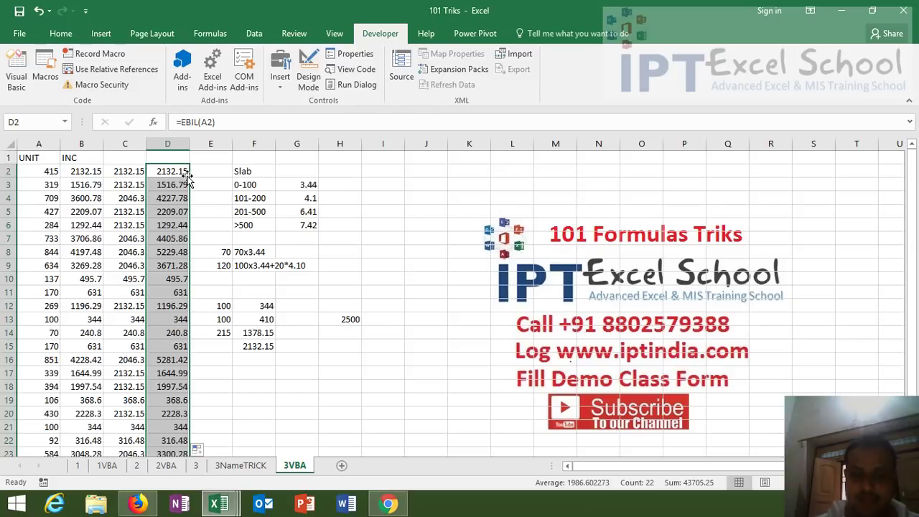
{"action": "left_click", "coordinate": [194, 466]}
{"action": "left_click", "coordinate": [66, 185]}
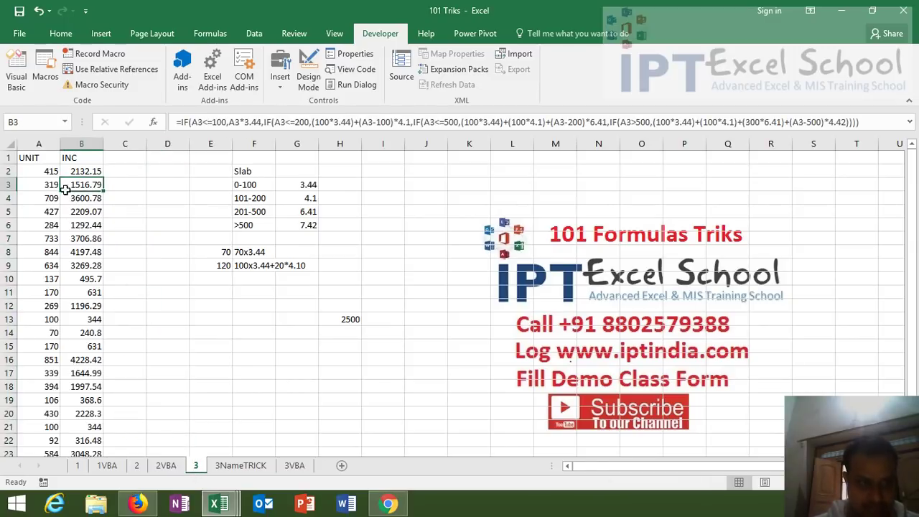
{"action": "left_click", "coordinate": [235, 466]}
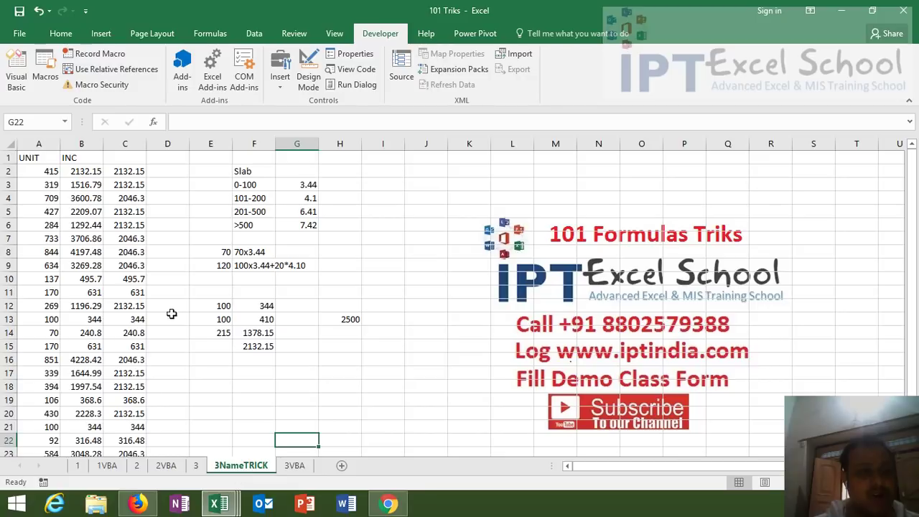
{"action": "left_click", "coordinate": [87, 185]}
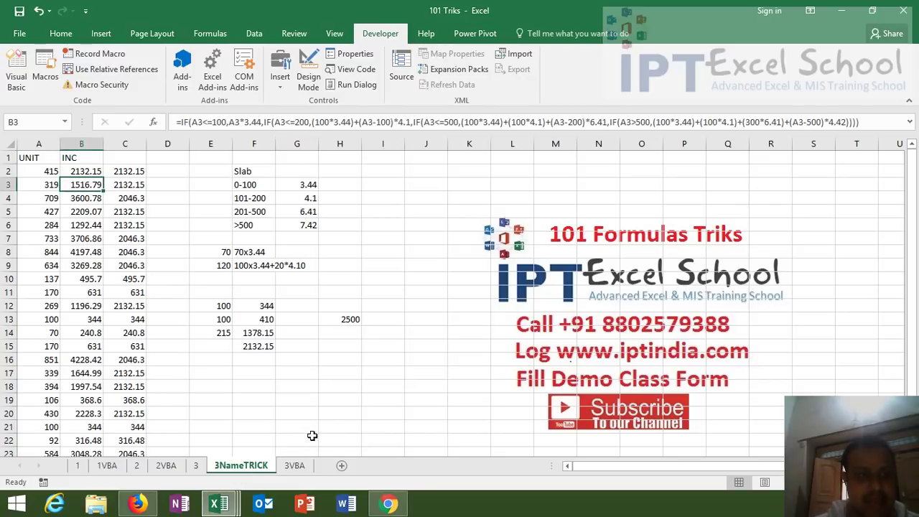
{"action": "left_click", "coordinate": [137, 171]}
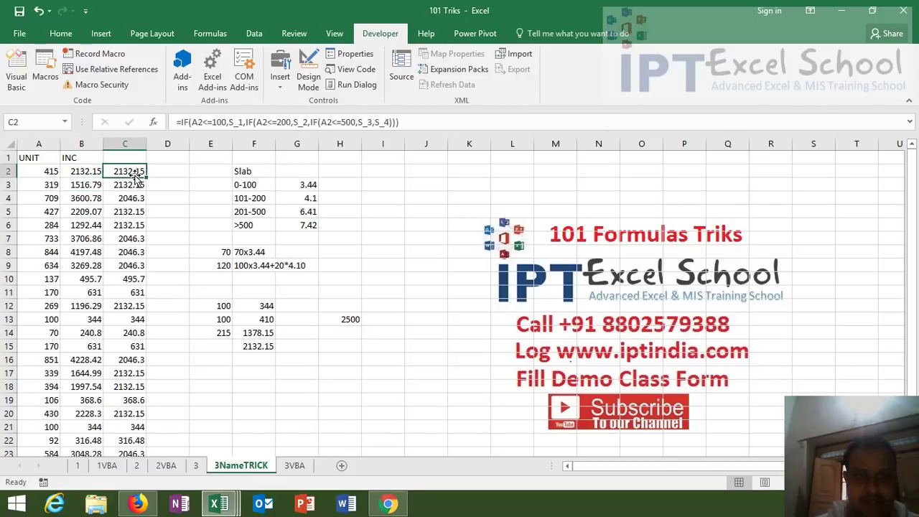
{"action": "left_click", "coordinate": [295, 465]}
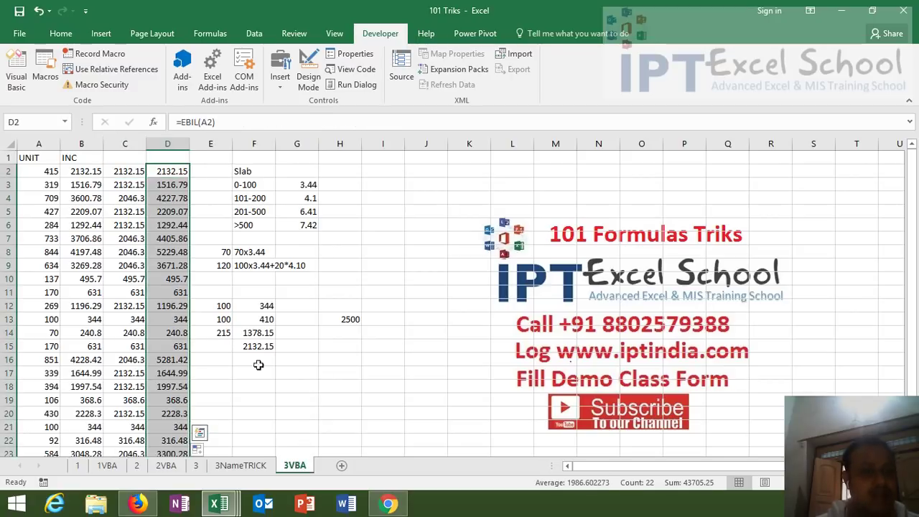
{"action": "left_click", "coordinate": [172, 176]}
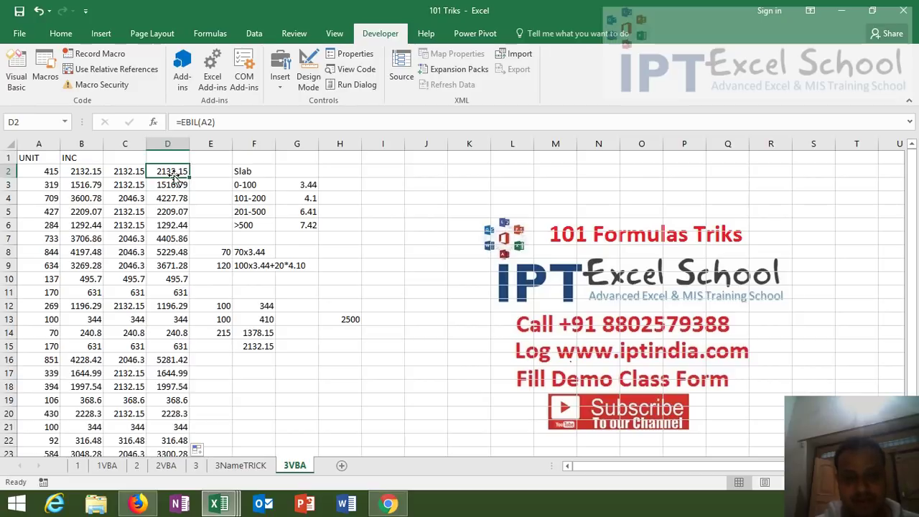
{"action": "key", "text": "alt+F11"}
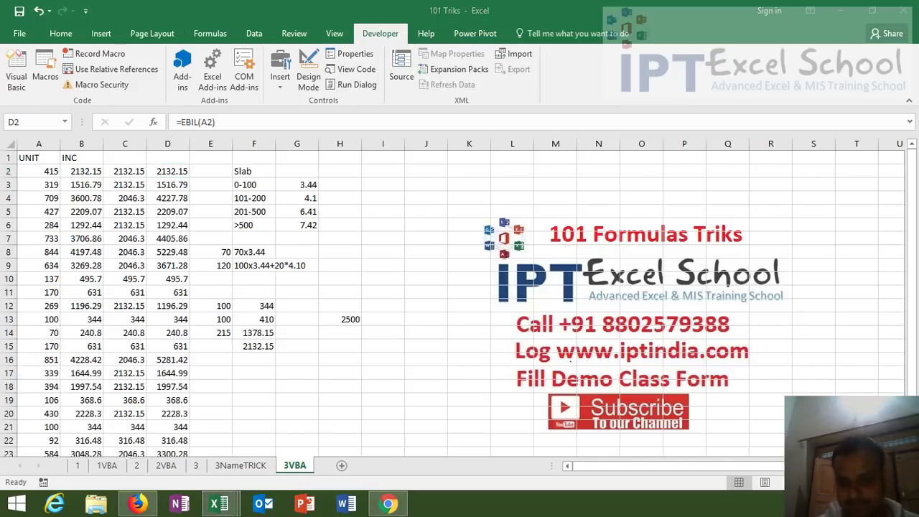
{"action": "left_click", "coordinate": [799, 504]}
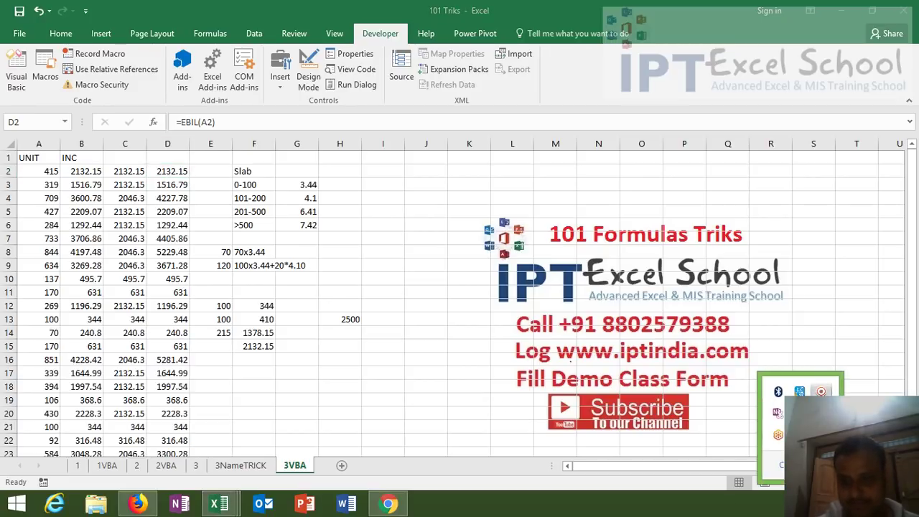
{"action": "left_click", "coordinate": [820, 391]}
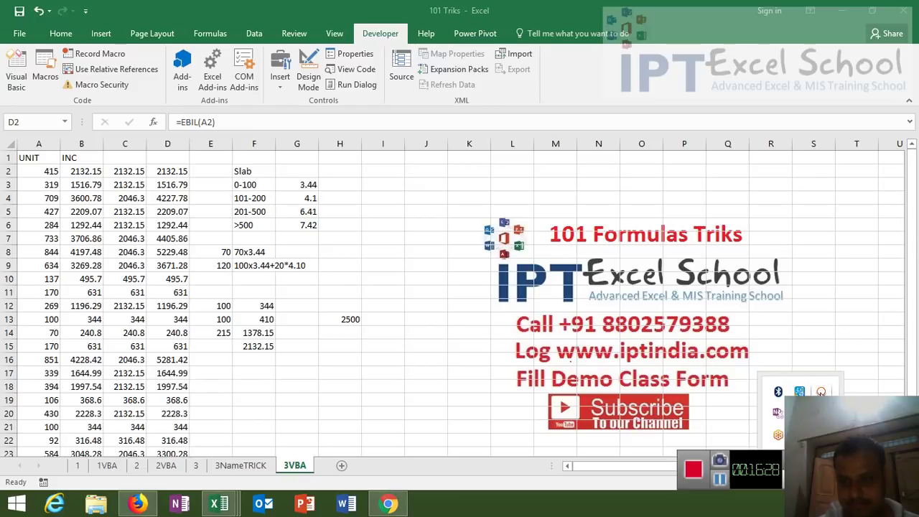